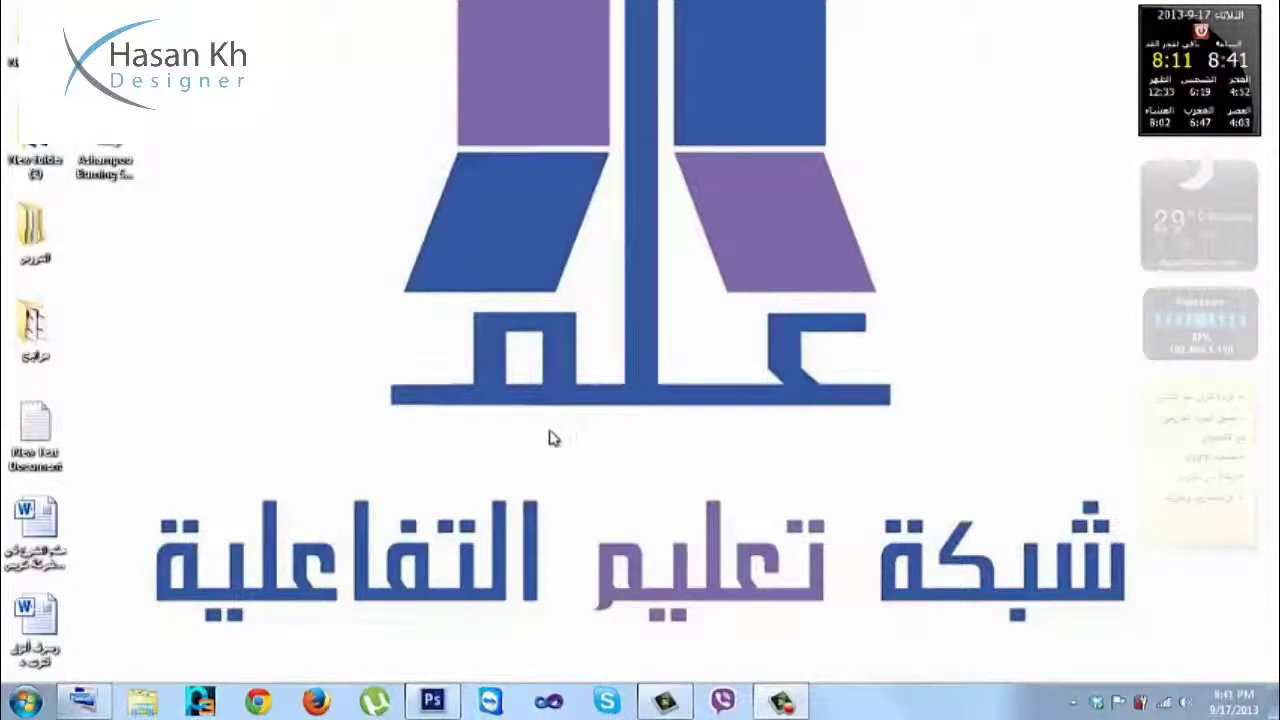
Switch to Photoshop and look through the healing, stamp, smudge and dodge tool groups
left_click(431, 702)
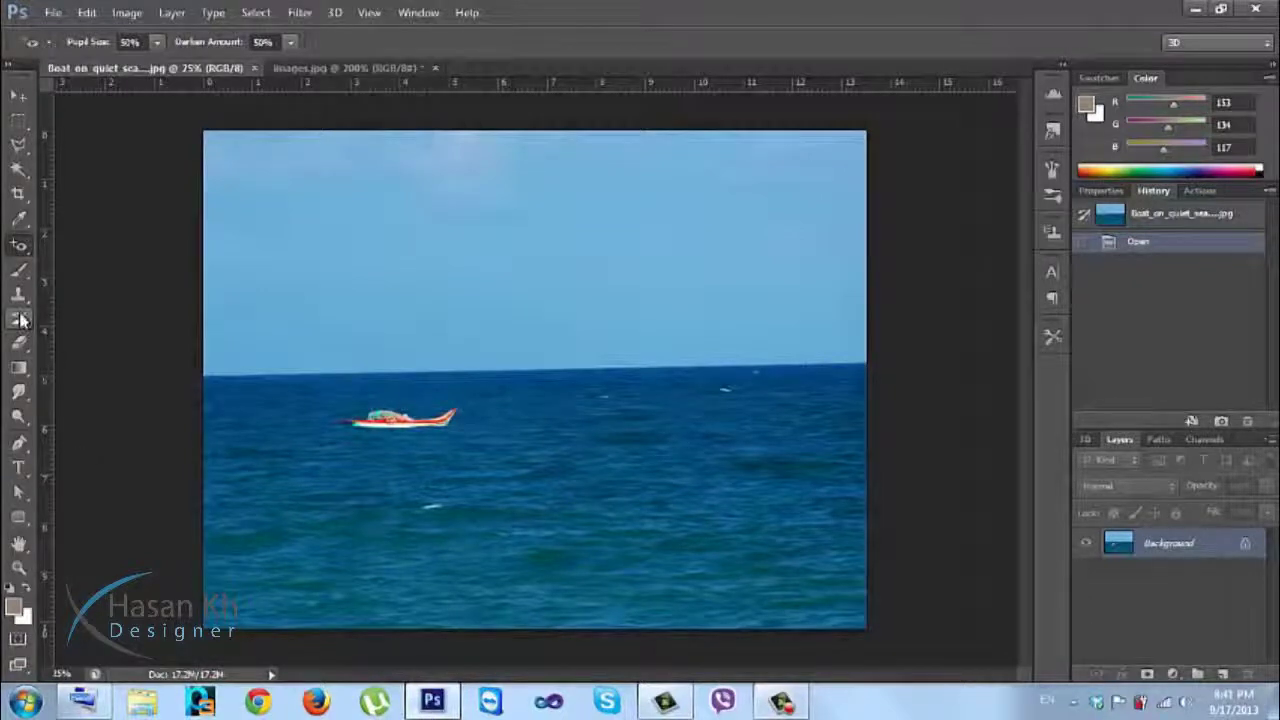
left_click(20, 246)
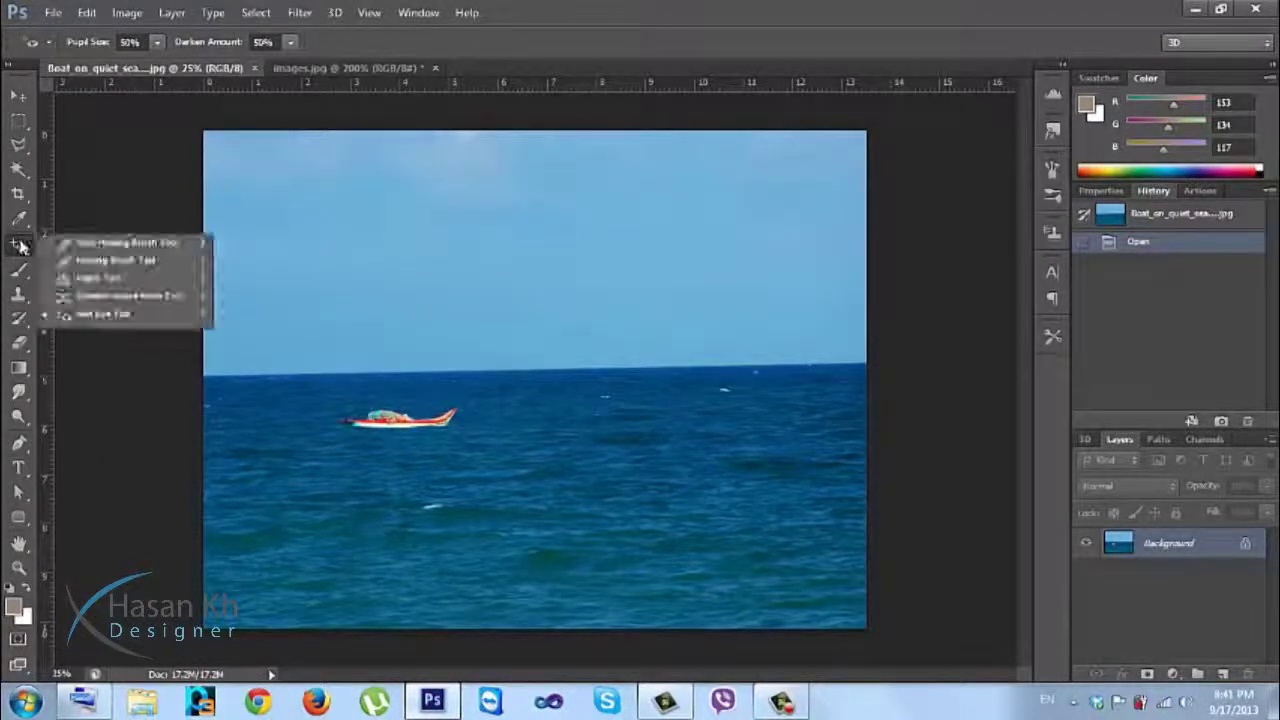
left_click(68, 277)
left_click(20, 296)
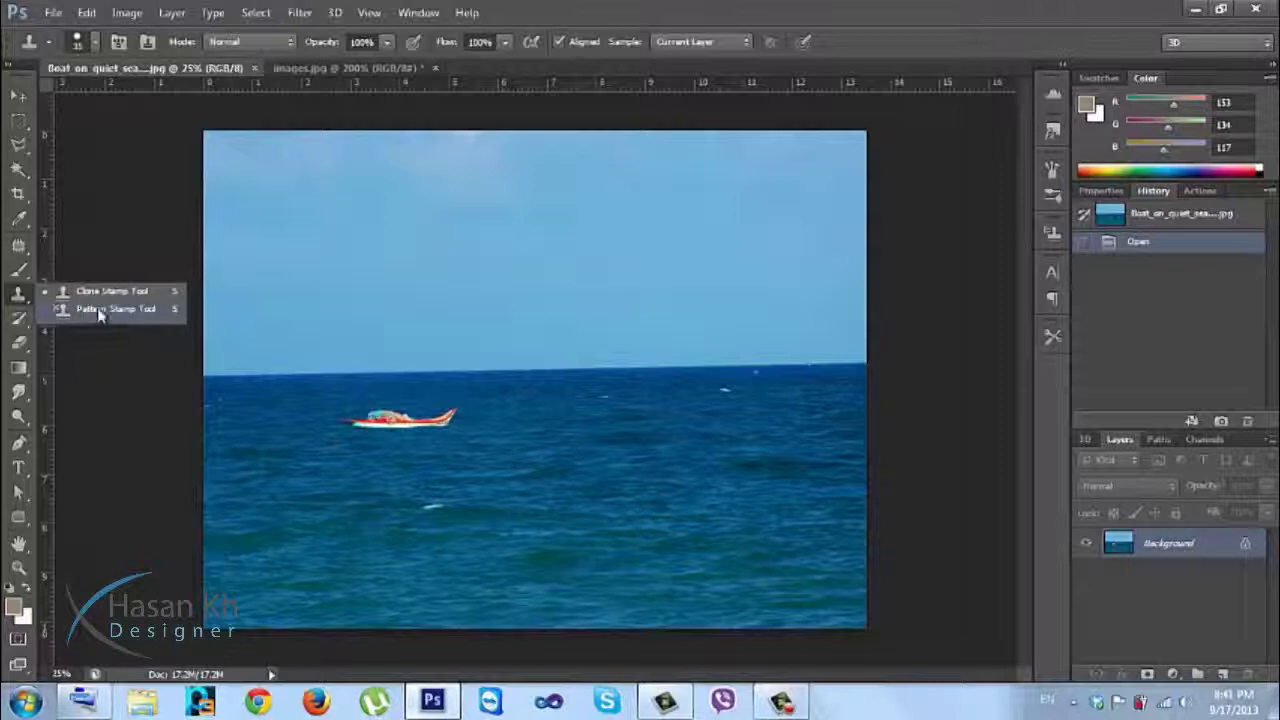
left_click(20, 394)
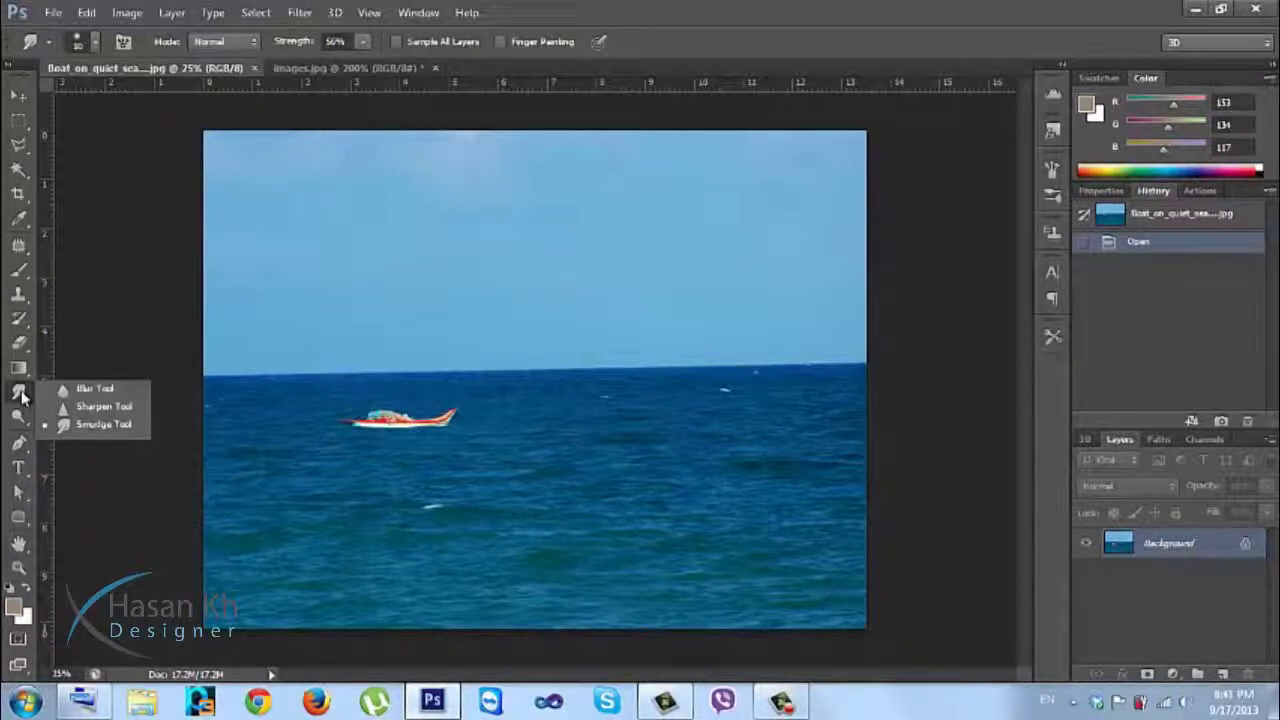
left_click(17, 418)
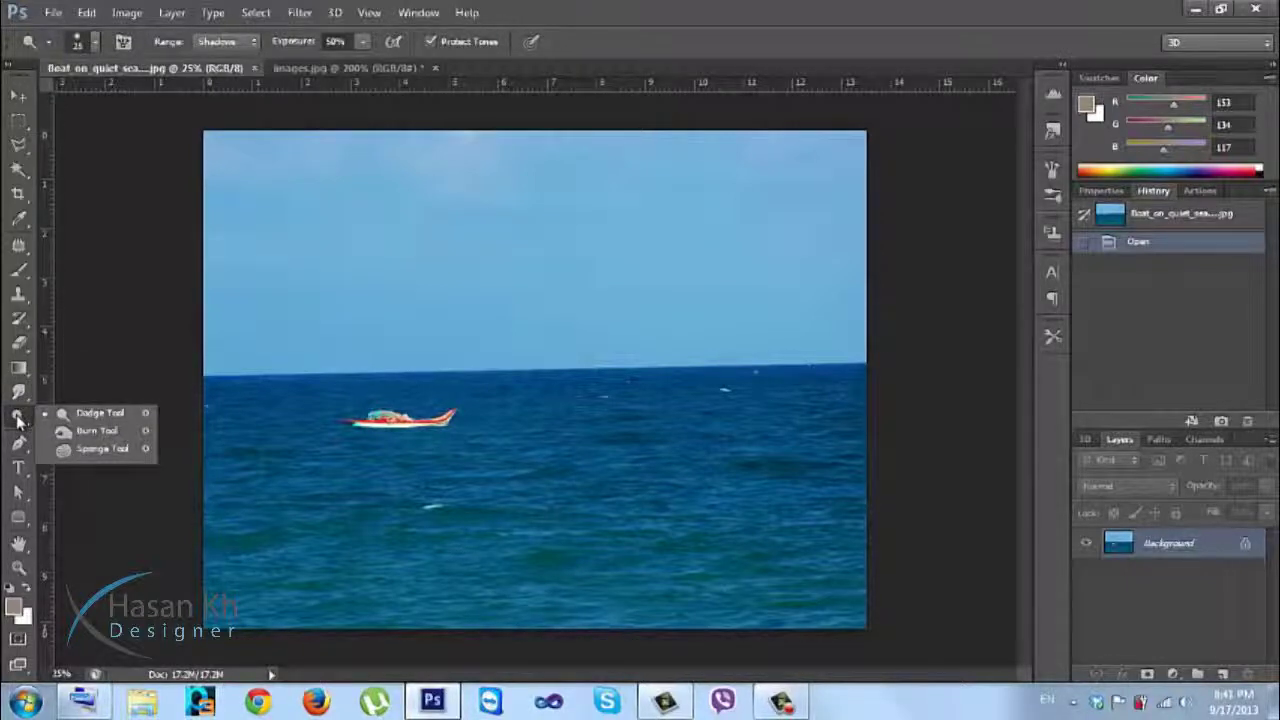
Examine the individual retouching tools in the healing, Clone Stamp, Smudge and Dodge groups
left_click(14, 250)
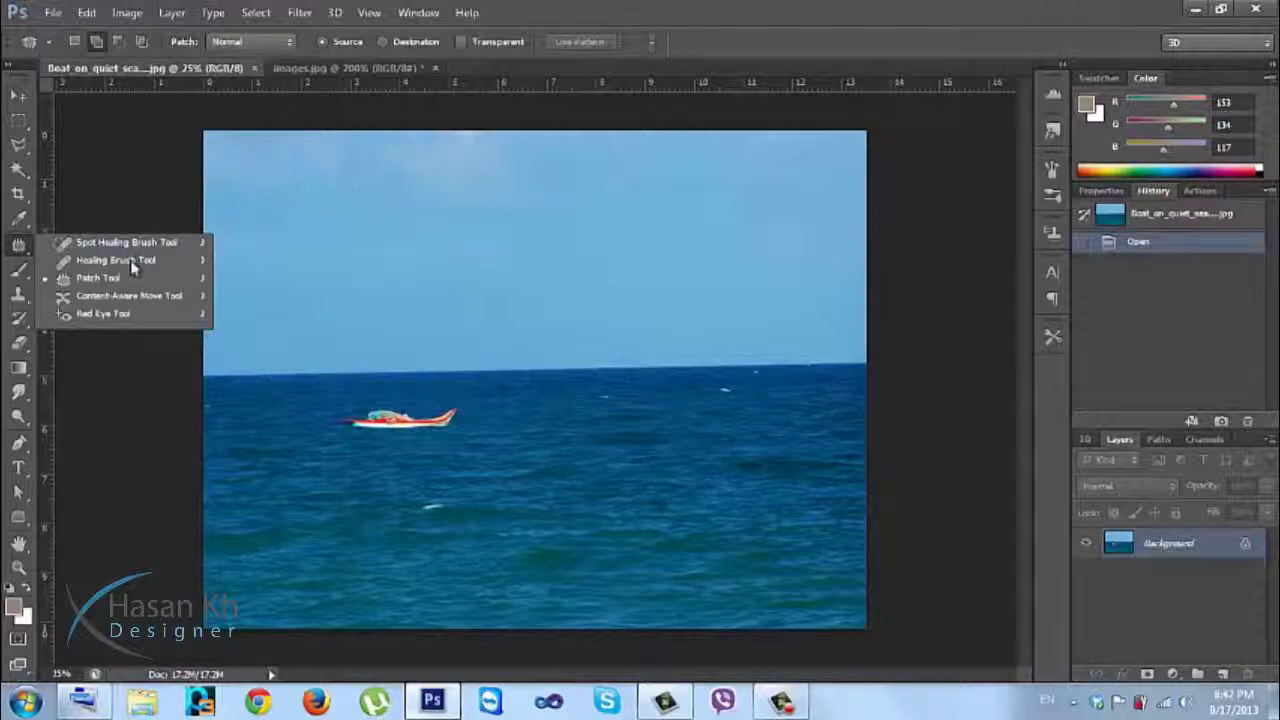
left_click(21, 298)
right_click(23, 298)
left_click(49, 293)
right_click(24, 297)
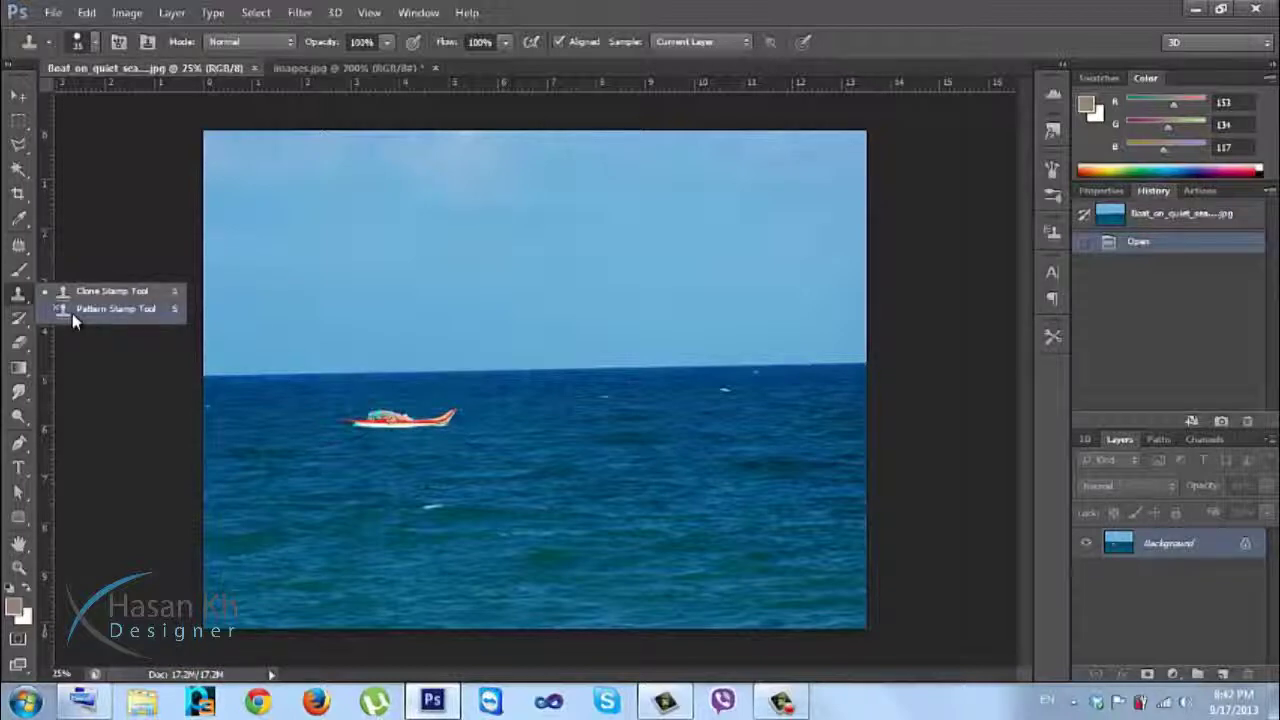
left_click(27, 398)
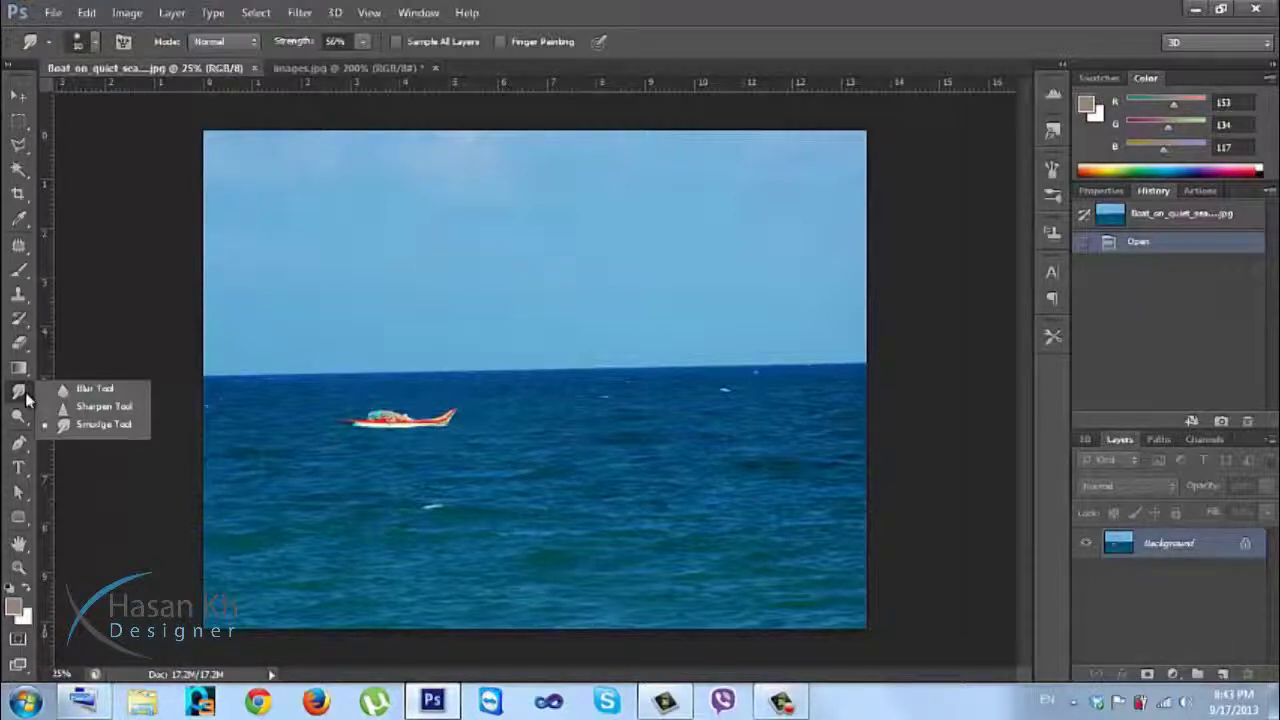
left_click(16, 420)
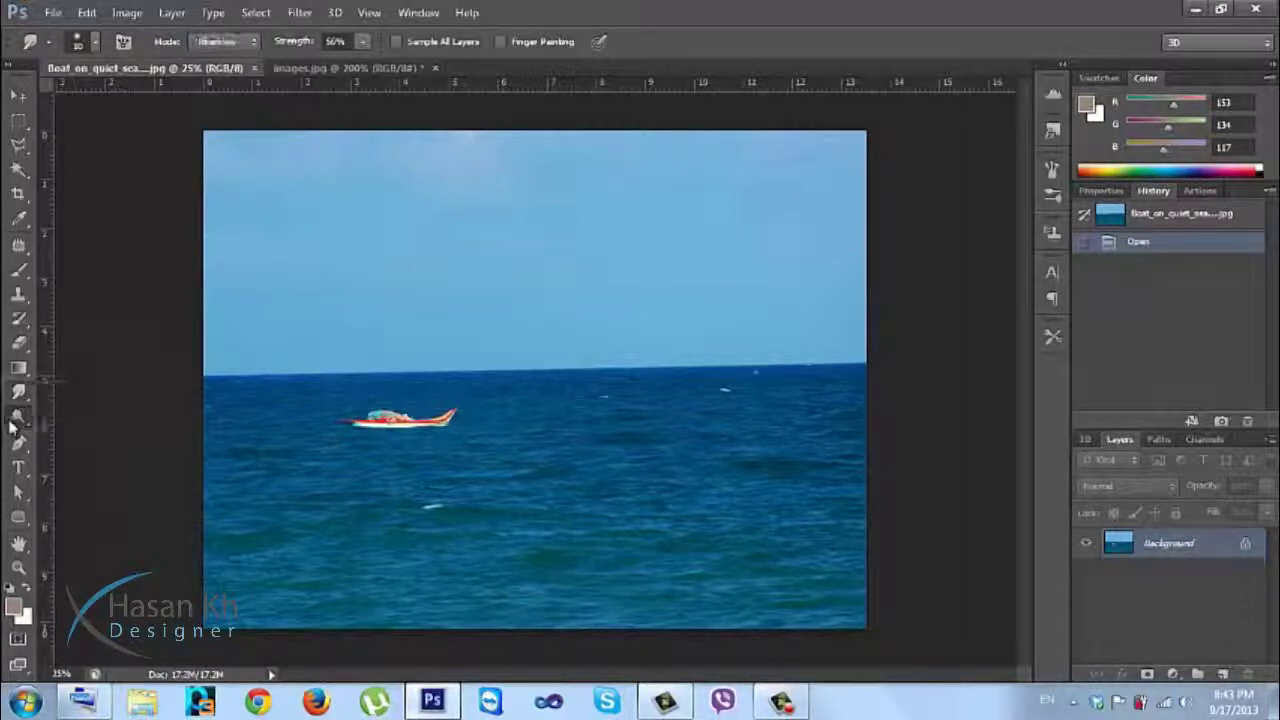
left_click(14, 421)
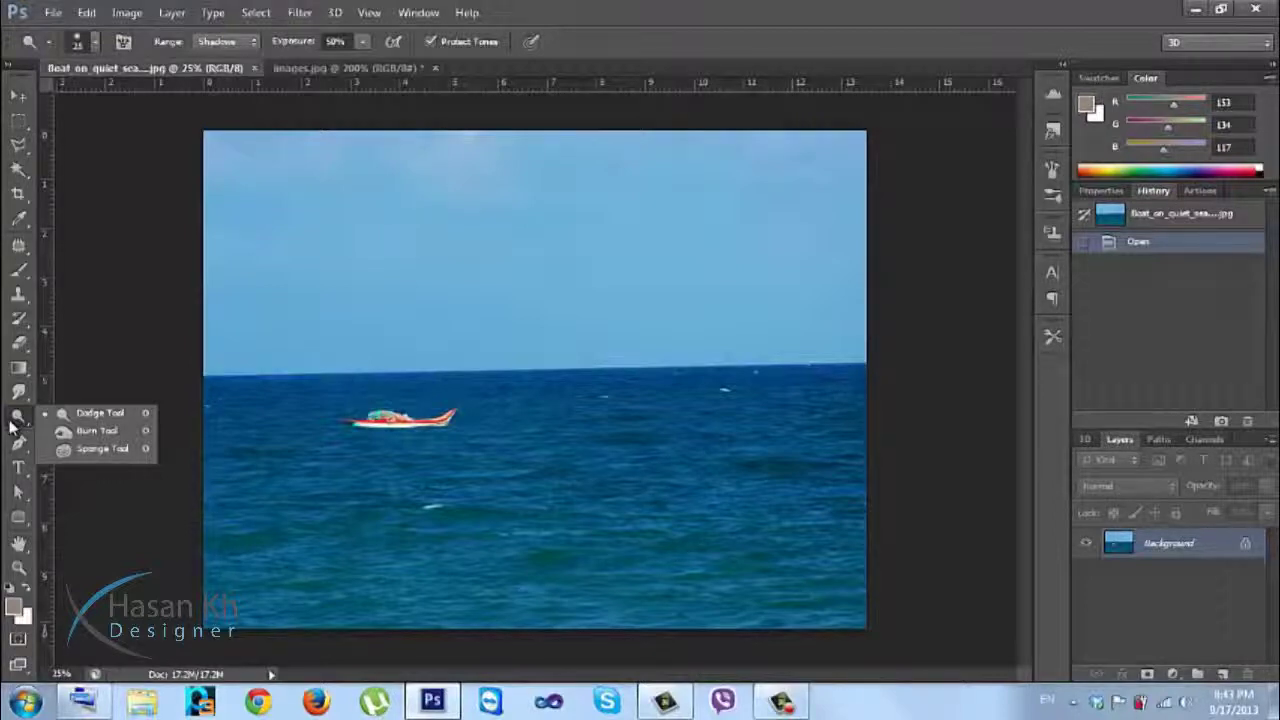
Choose the Sponge Tool and view its Desaturate and Saturate mode options
left_click(98, 449)
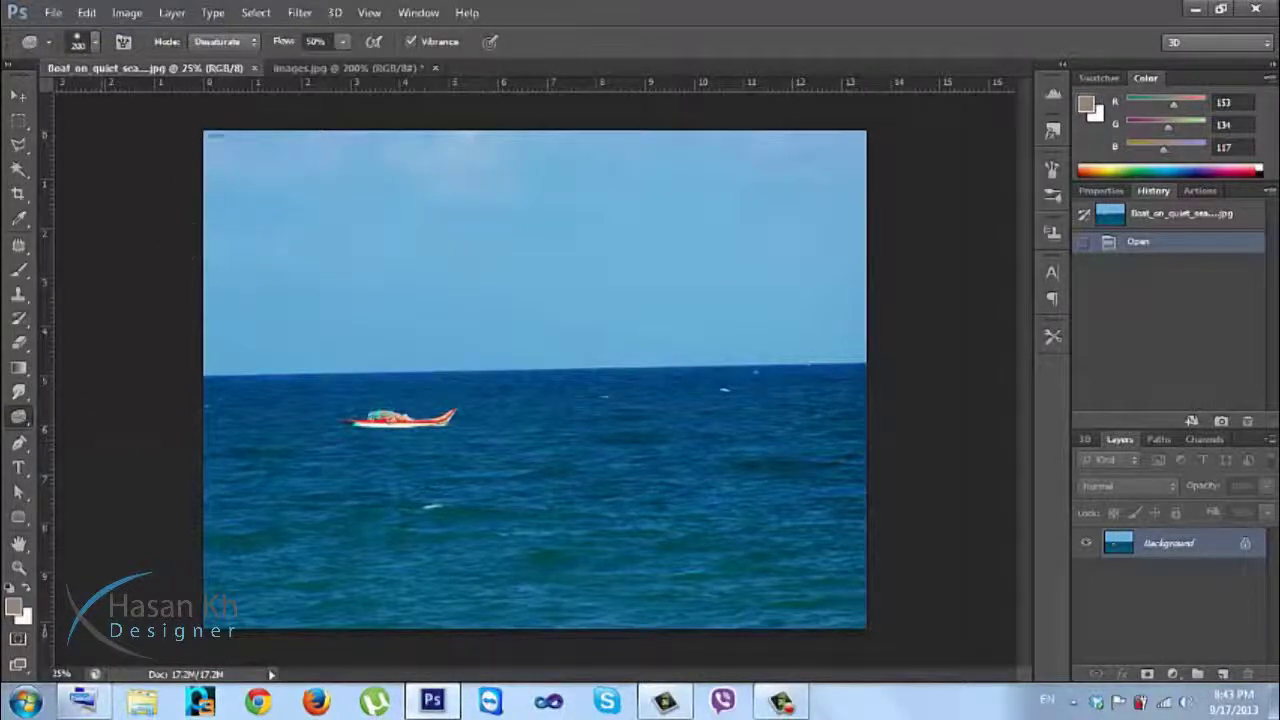
left_click(236, 44)
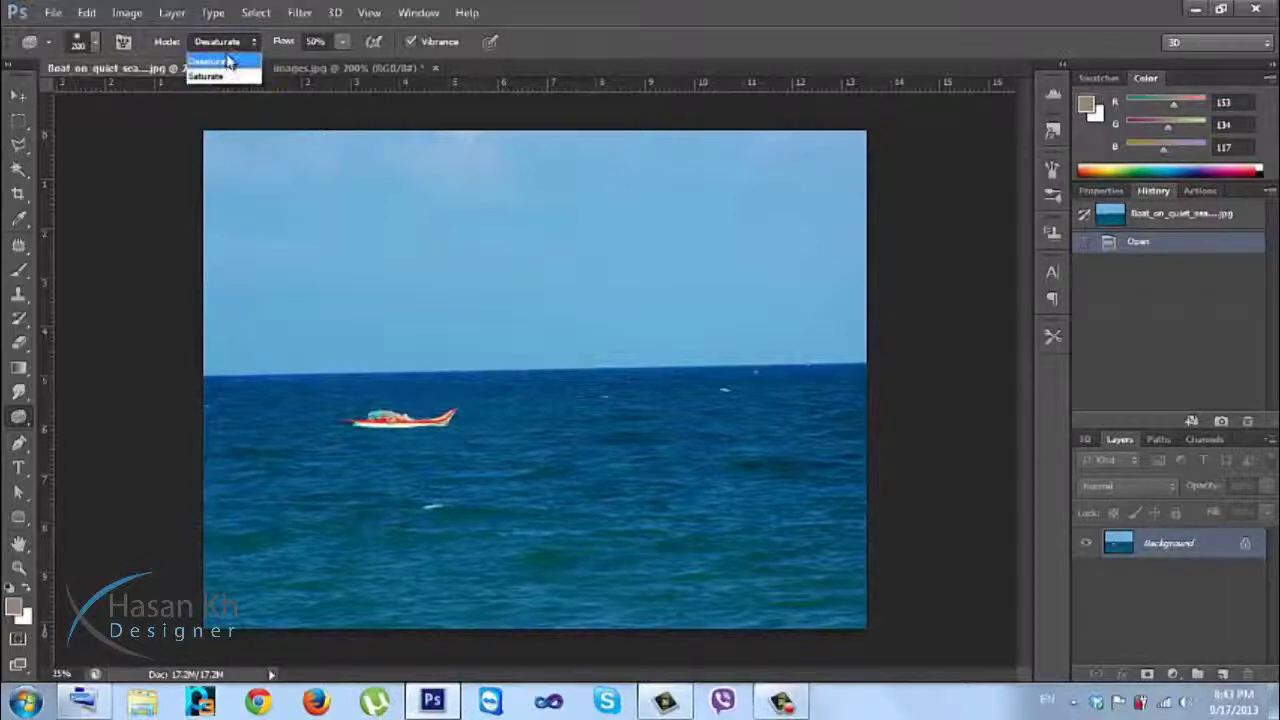
left_click(236, 47)
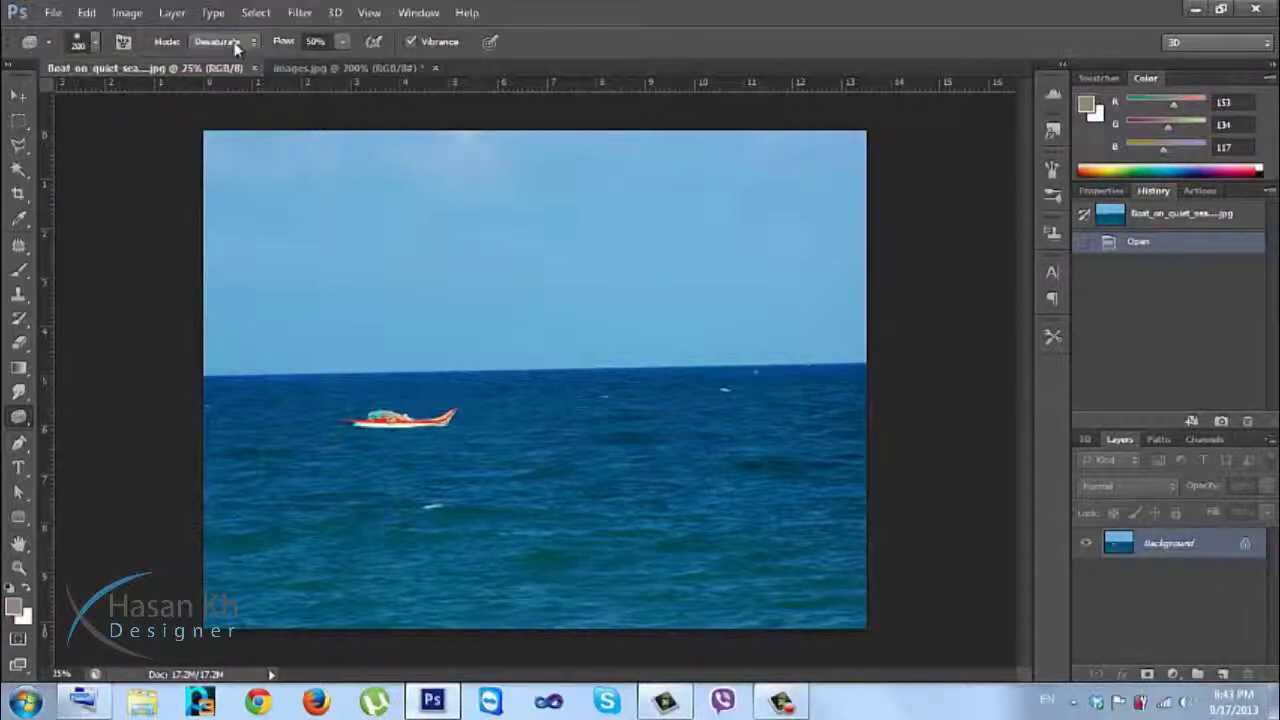
right_click(17, 420)
left_click(95, 449)
Choose the Spot Healing Brush Tool from the healing tool group
left_click(9, 253)
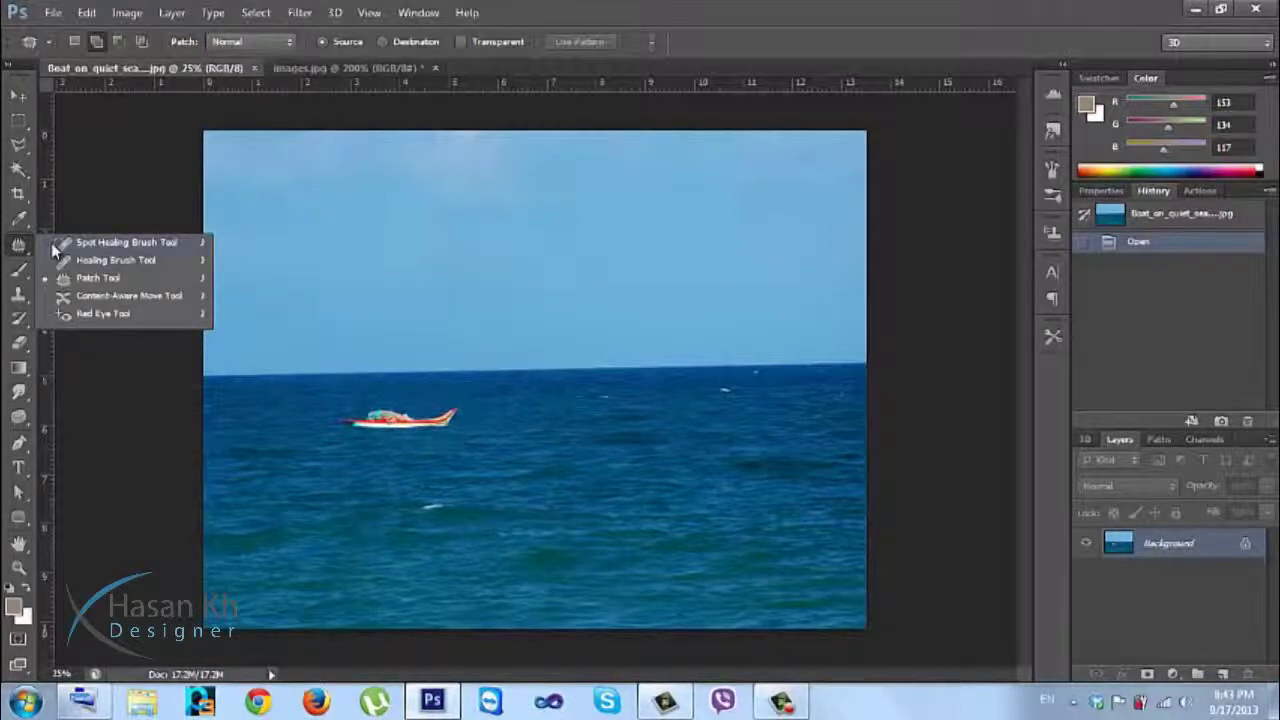
left_click(52, 243)
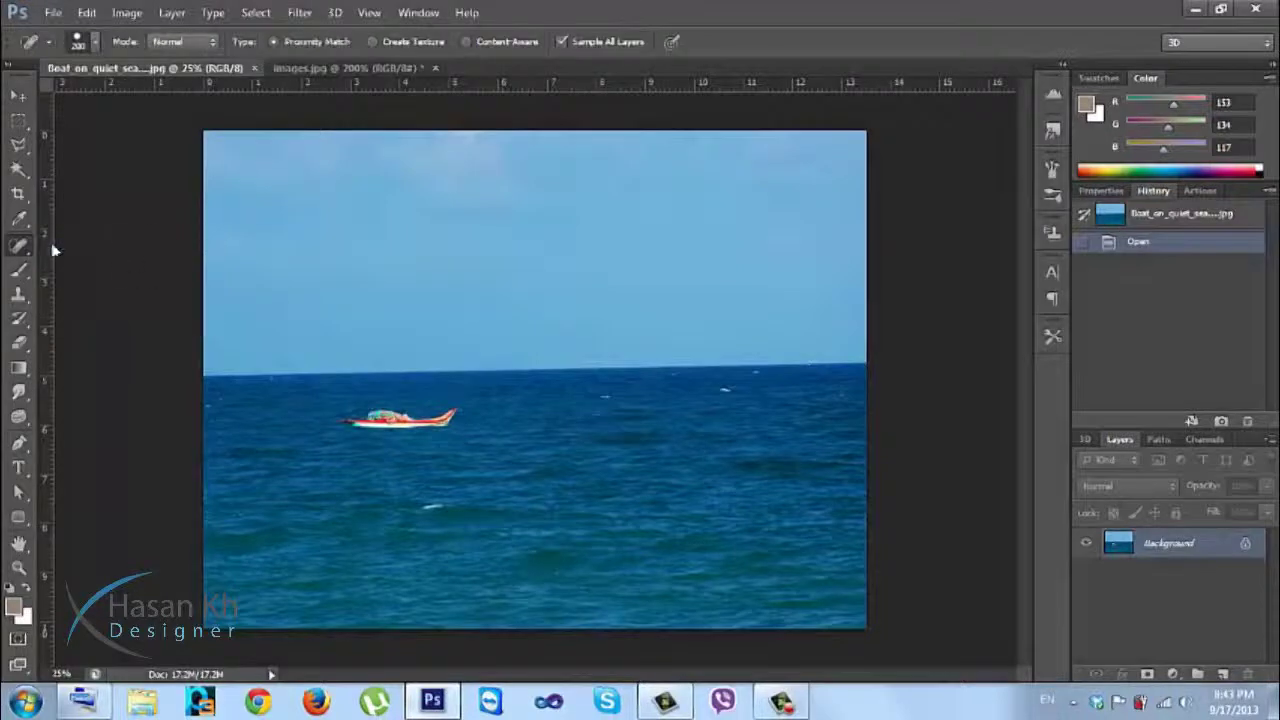
left_click(19, 247)
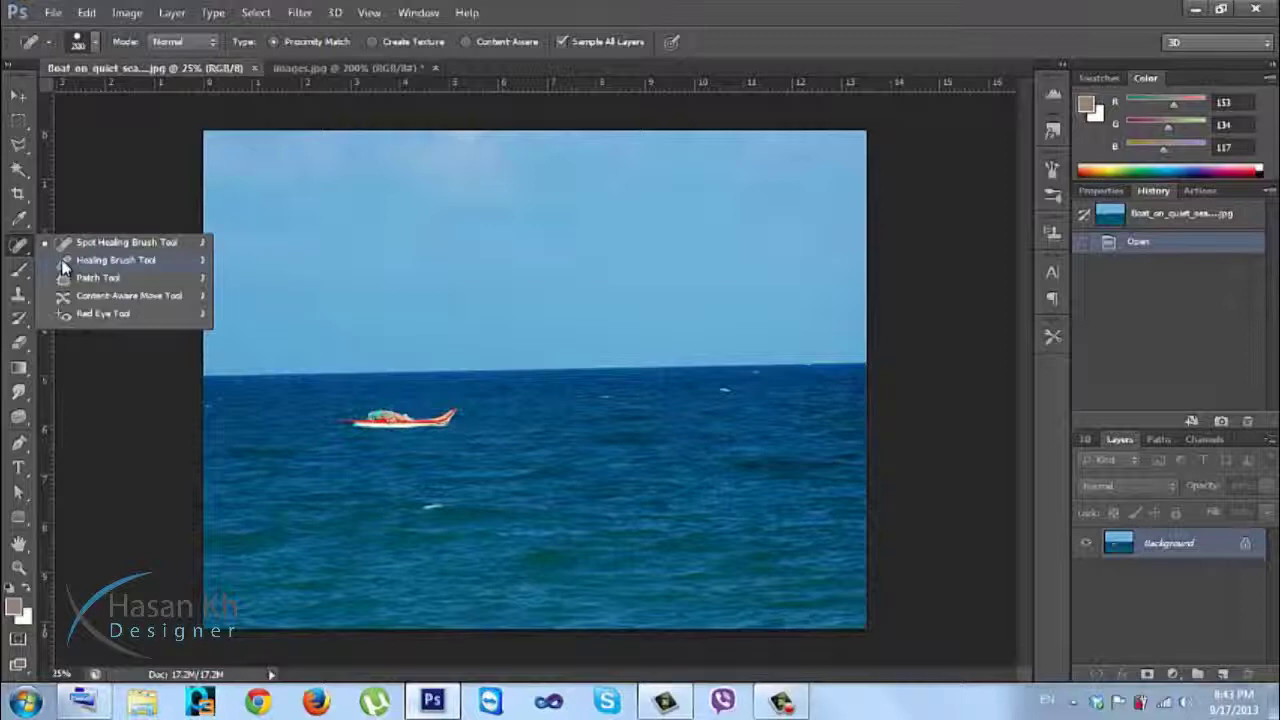
left_click(65, 248)
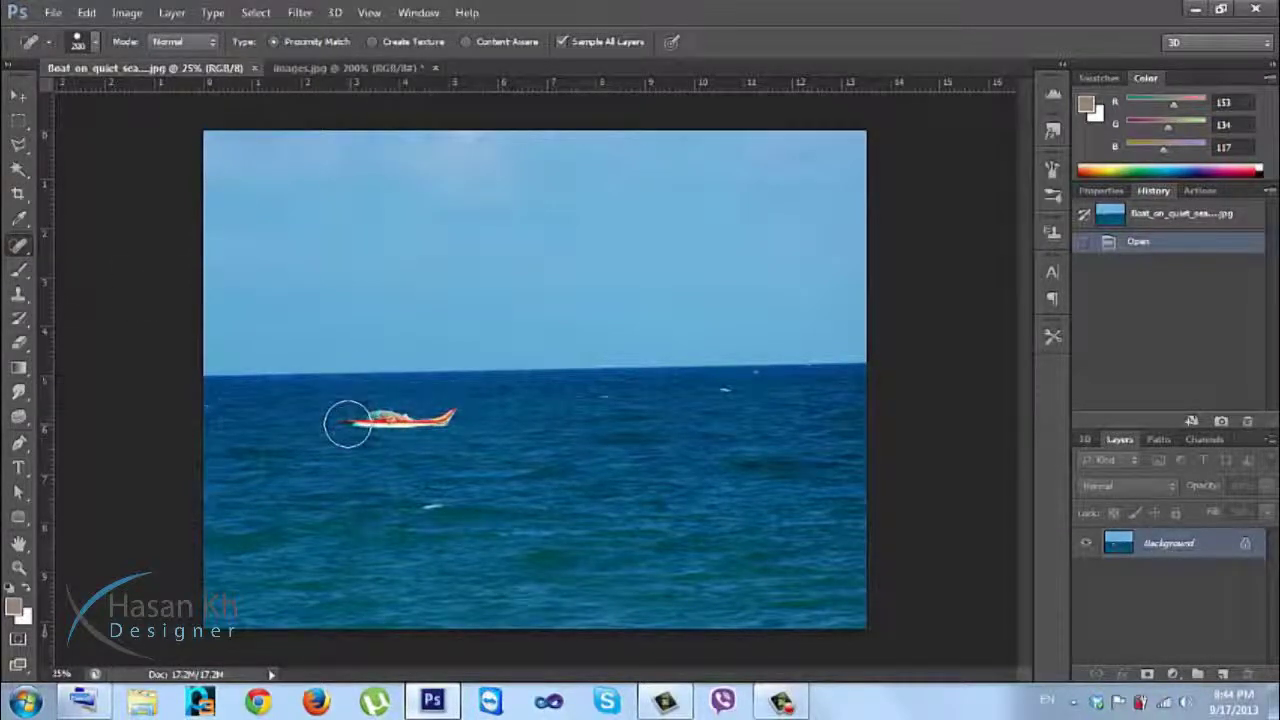
Try healing the left end of the boat with the Spot Healing Brush at size 200, and undo the stroke
key("bracketright")
key("bracketright")
key("bracketright")
key("bracketright")
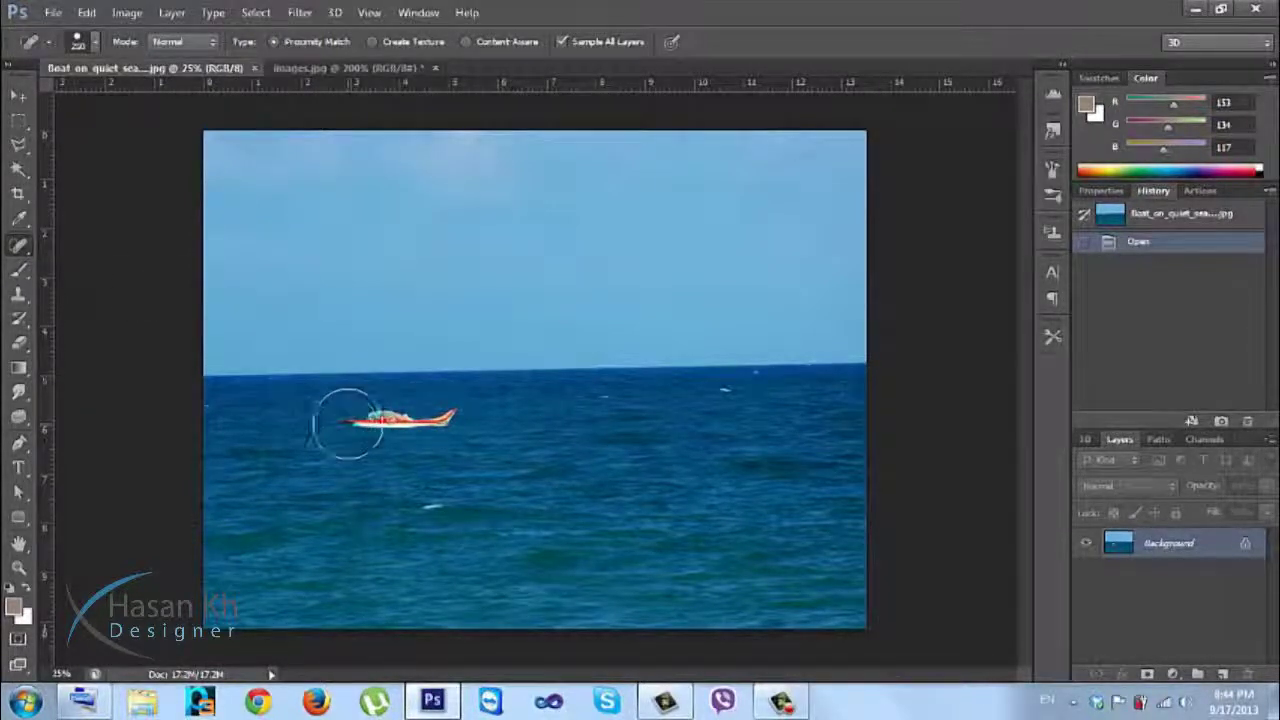
key("bracketleft")
key("bracketleft")
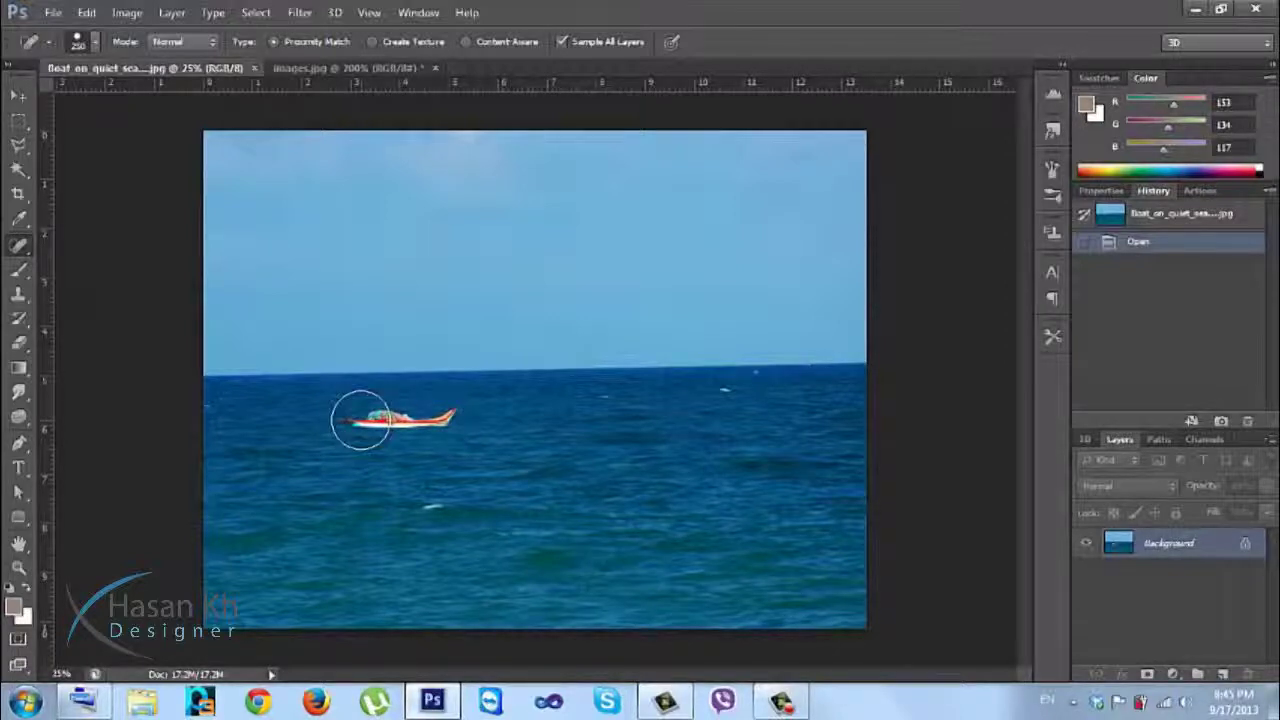
key("bracketleft")
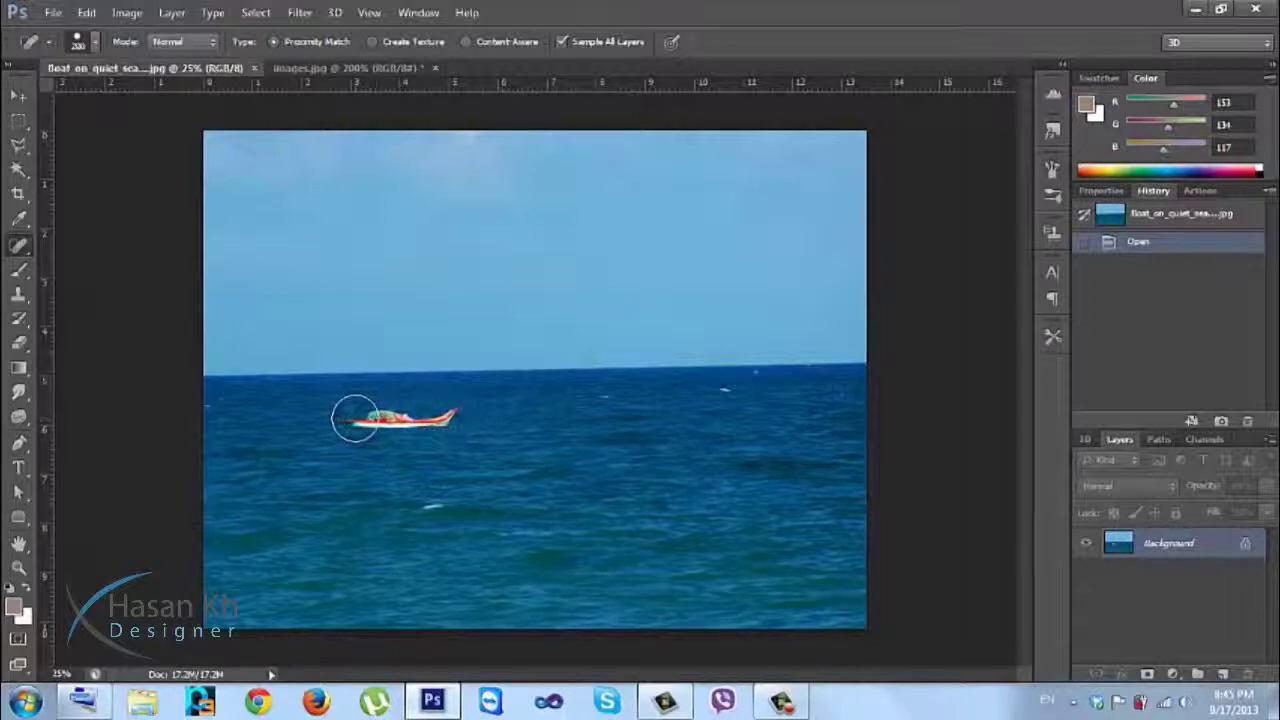
mouse_move(334, 417)
left_mouse_down()
mouse_move(362, 429)
mouse_move(384, 389)
mouse_move(384, 430)
left_mouse_up()
key("ctrl+z")
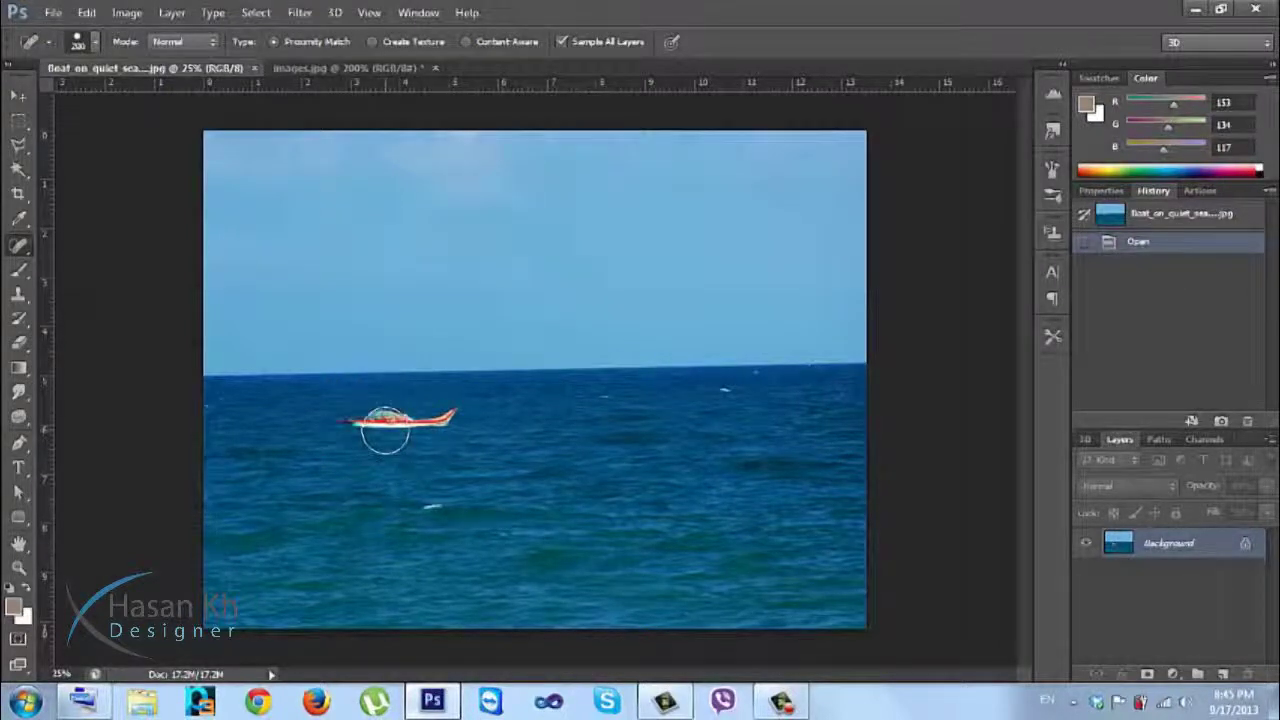
Try removing the whole boat with a Spot Healing Brush stroke at size 175, and undo it
key("bracketleft")
key("bracketleft")
key("bracketleft")
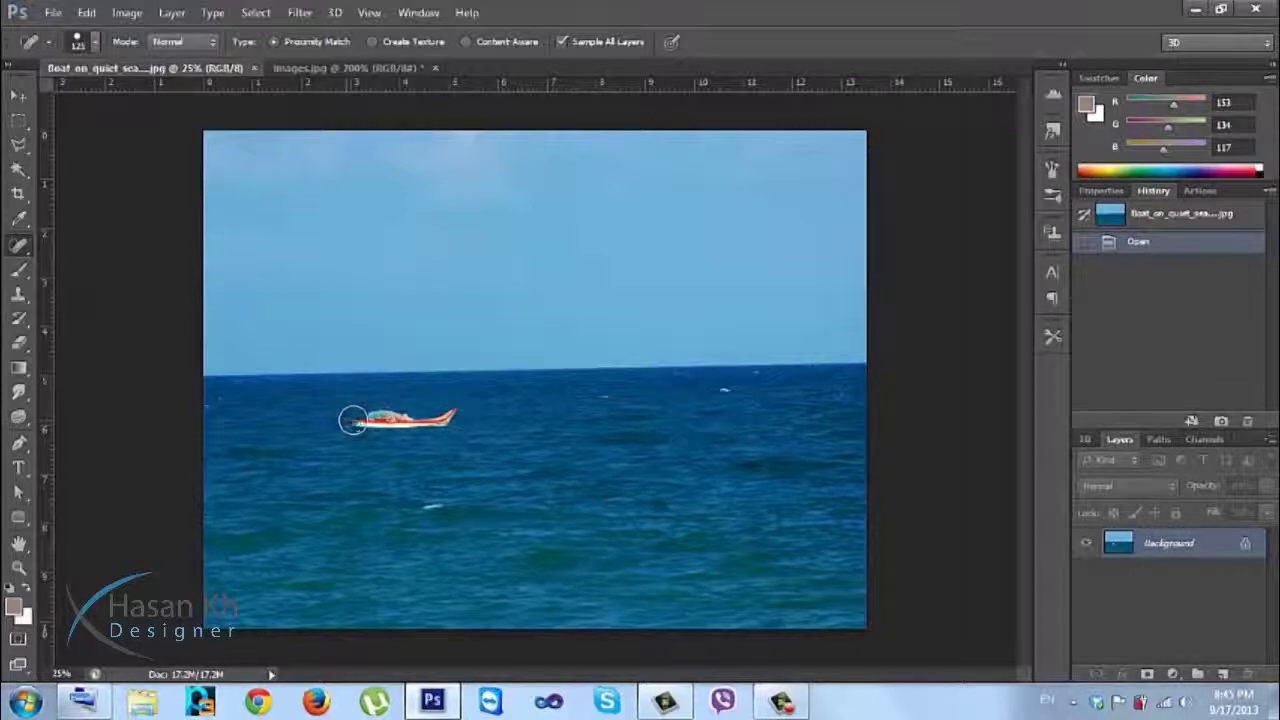
left_click_drag(371, 410, 394, 417)
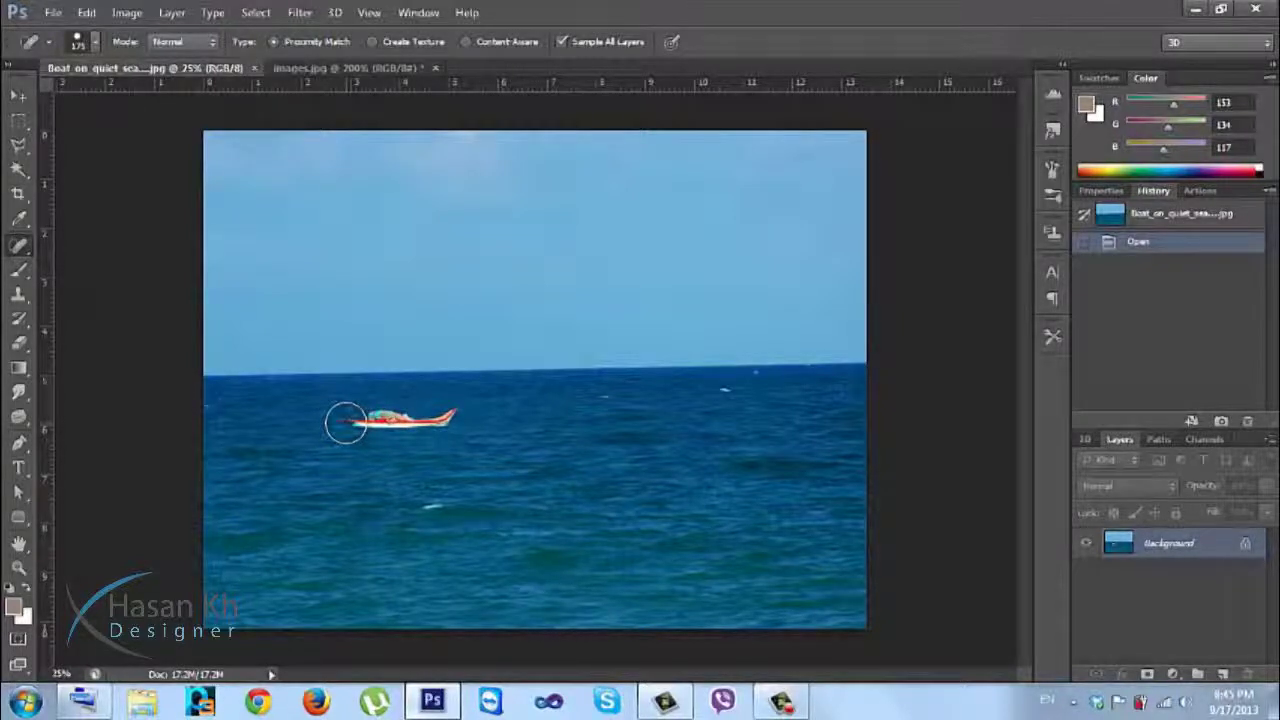
left_click(346, 422)
left_click_drag(346, 422, 450, 416)
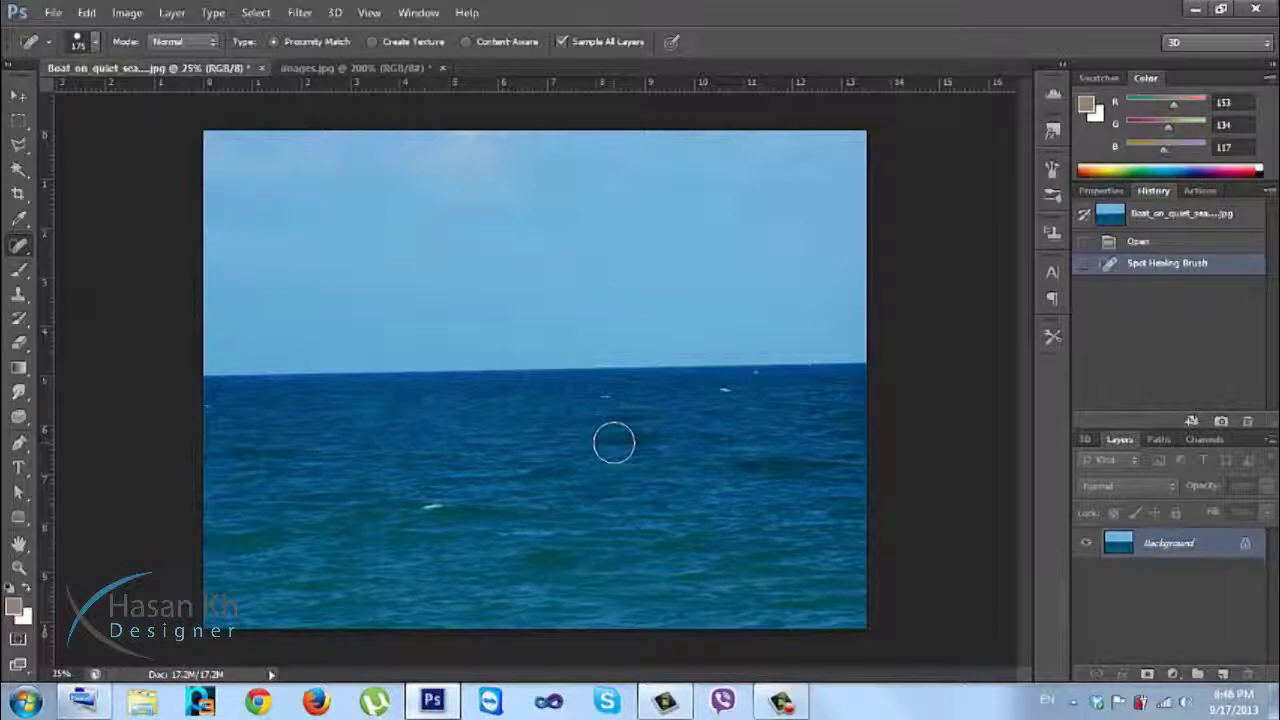
key("ctrl+z")
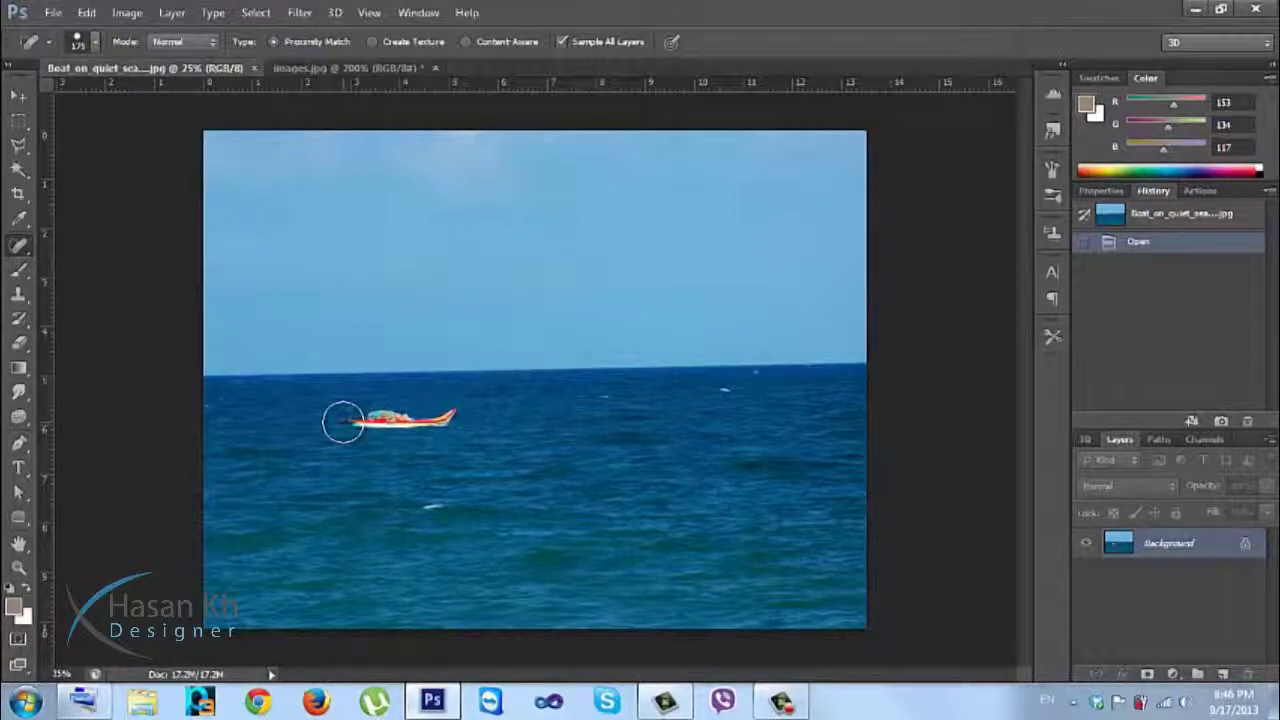
Try healing the boat again from its left end across its full length at brush size 175, and undo the strokes
left_click_drag(342, 421, 355, 427)
key("z")
key("ctrl+z")
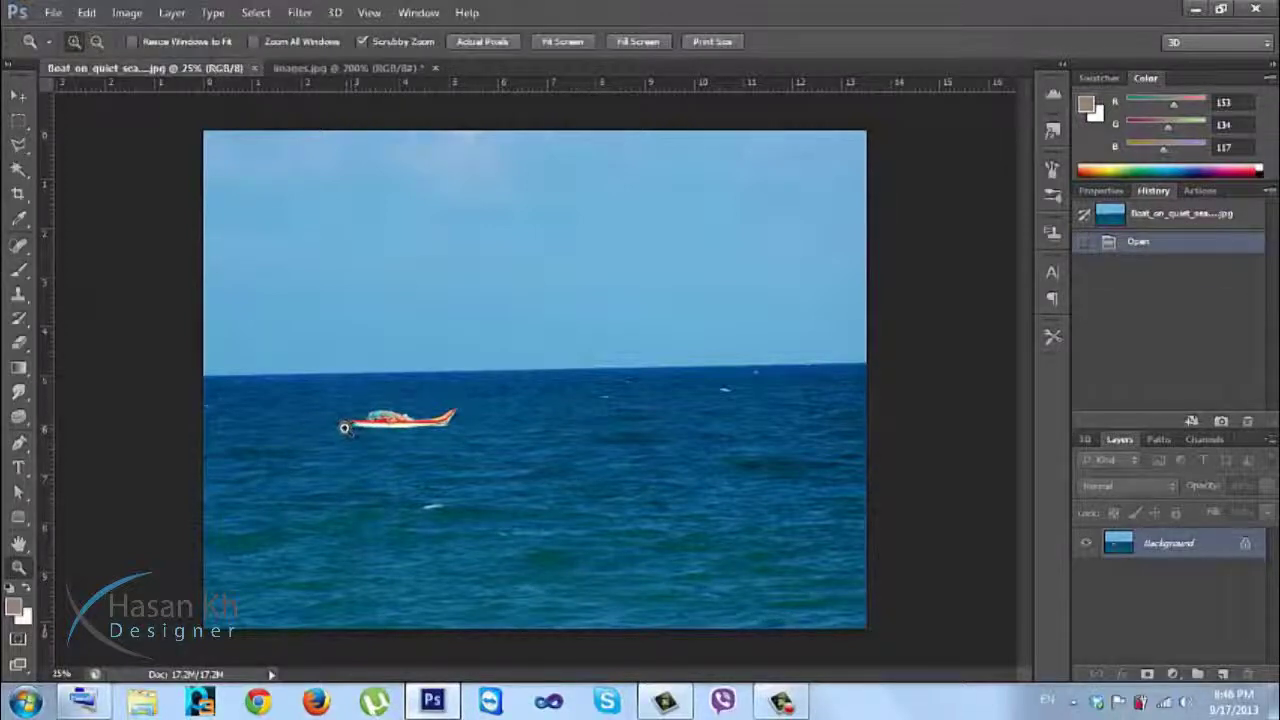
left_click(18, 243)
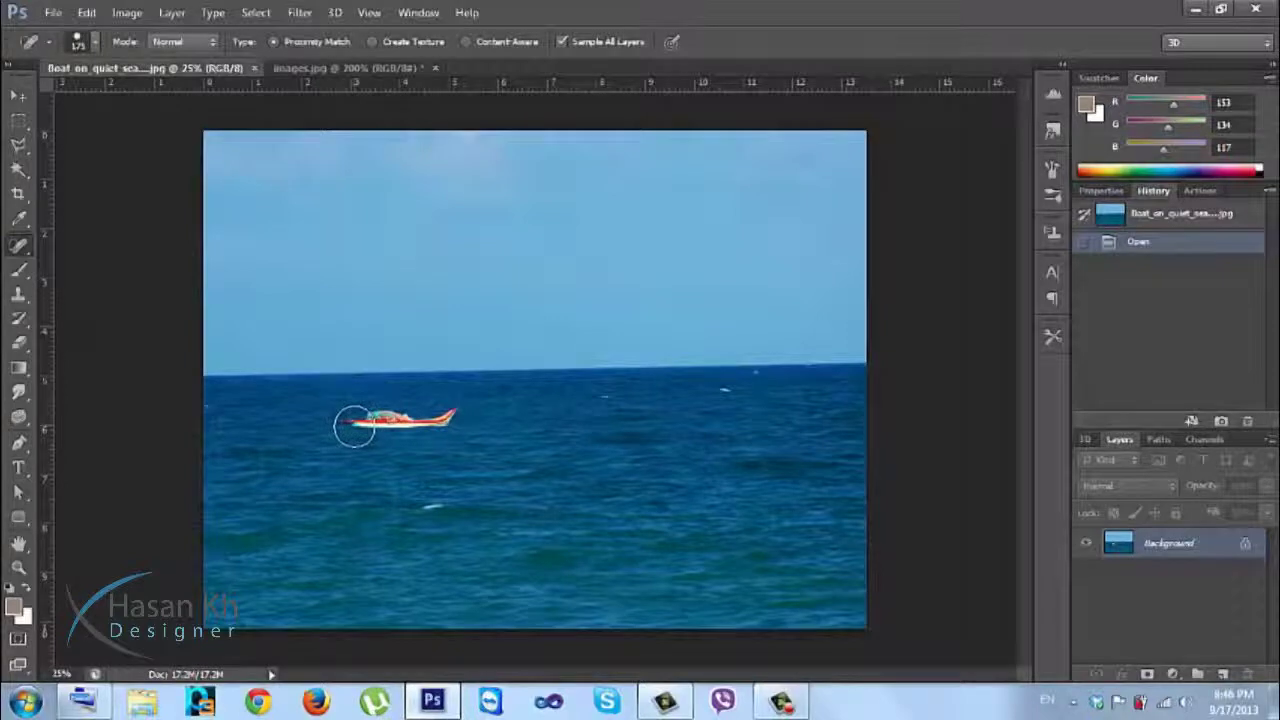
left_click_drag(353, 425, 459, 420)
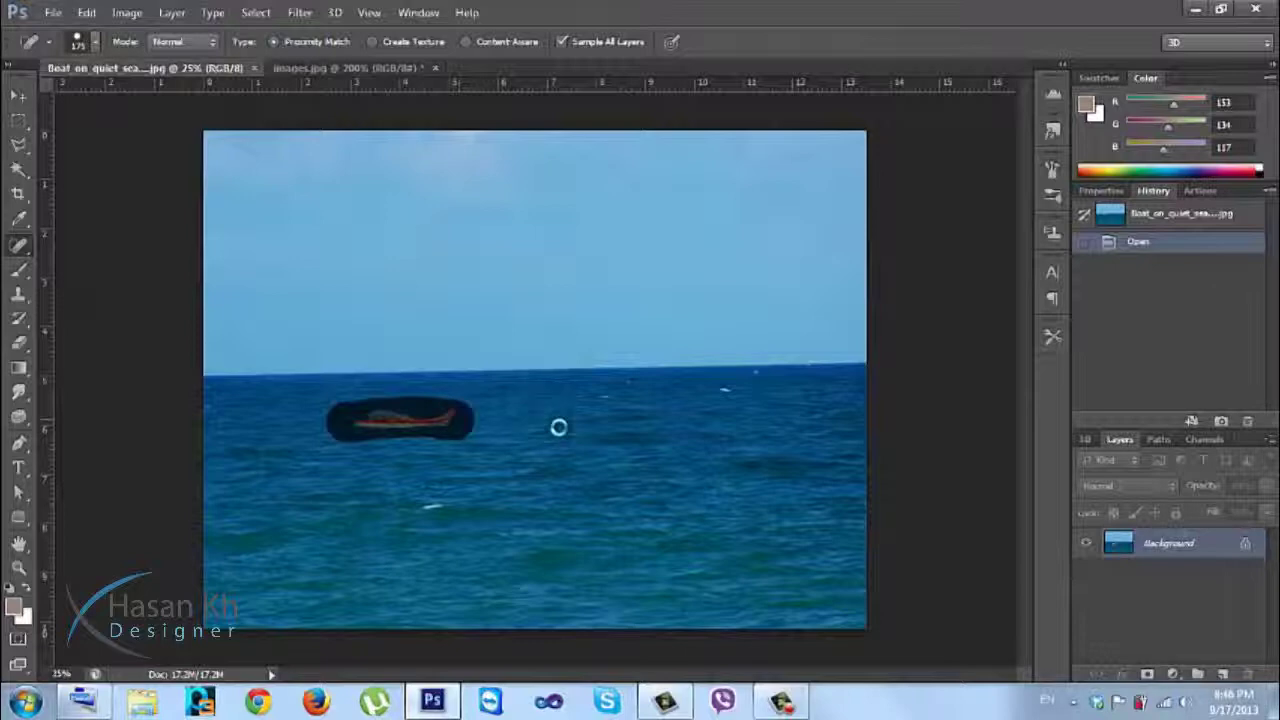
key("ctrl+z")
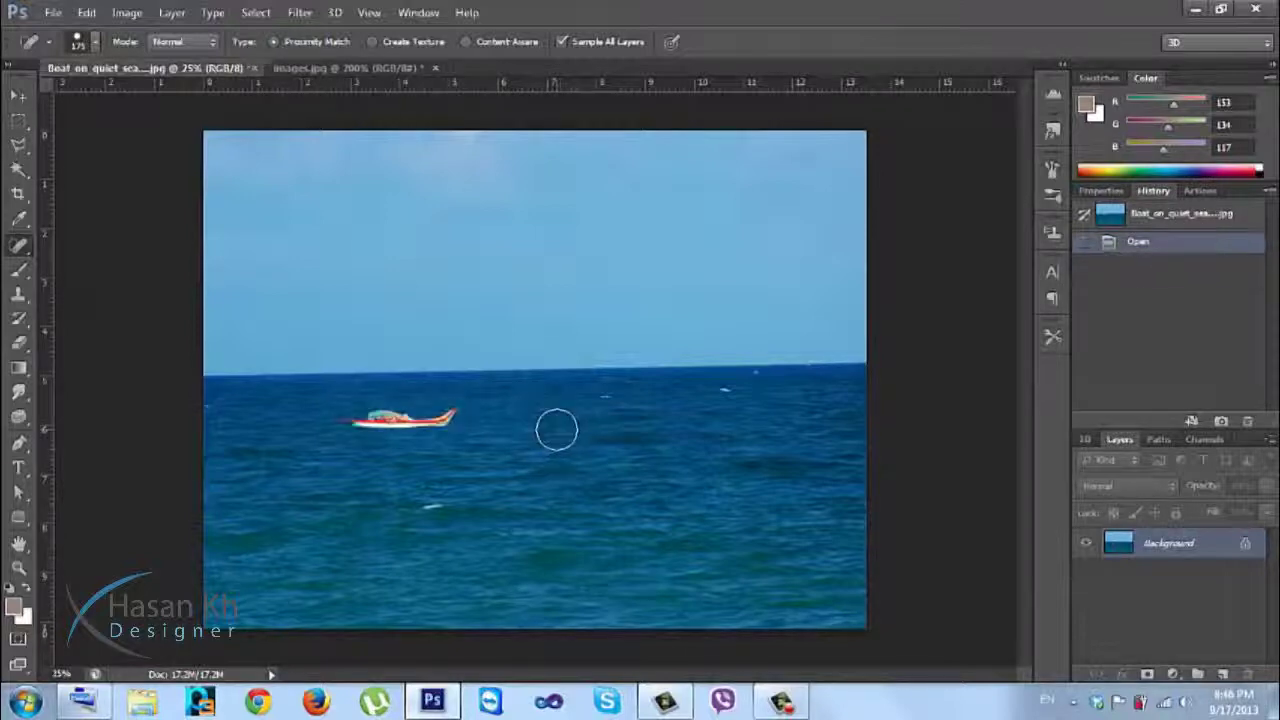
Try covering the boat with the Spot Healing Brush reduced to size 80, and undo the result
key("bracketleft")
key("bracketleft")
key("bracketleft")
key("bracketleft")
key("bracketleft")
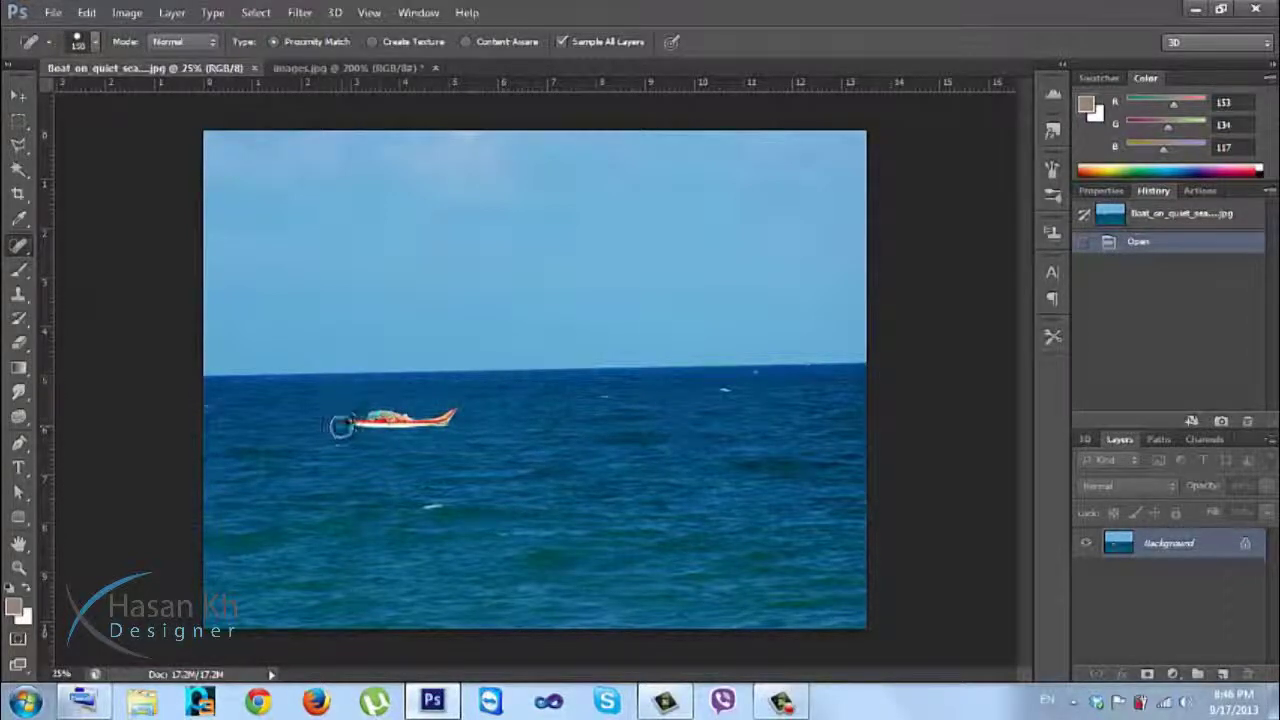
mouse_move(339, 421)
left_mouse_down()
mouse_move(375, 428)
mouse_move(381, 409)
mouse_move(393, 425)
mouse_move(402, 413)
mouse_move(417, 444)
mouse_move(423, 408)
mouse_move(463, 423)
left_mouse_up()
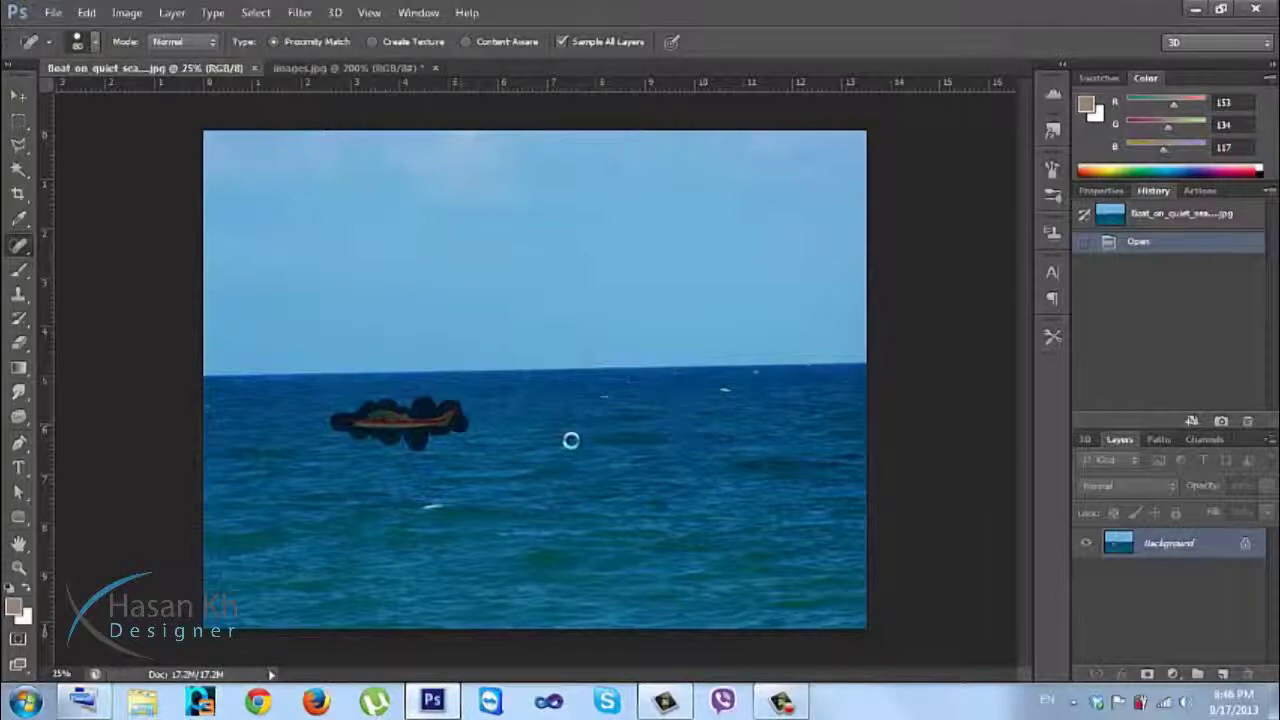
key("ctrl+z")
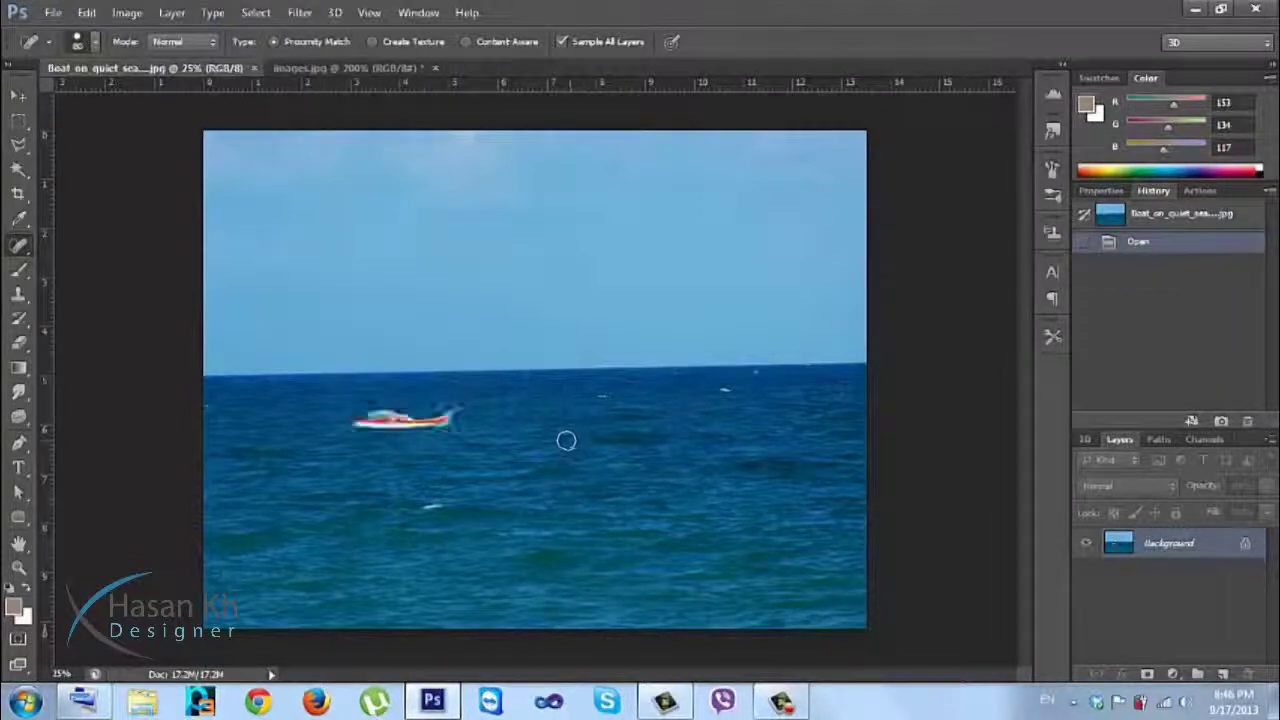
Try healing only the middle of the boat with the brush enlarged to size 200, and undo the stroke
key("bracketright")
key("bracketright")
key("bracketright")
key("bracketright")
key("bracketright")
key("bracketright")
left_click_drag(378, 413, 445, 418)
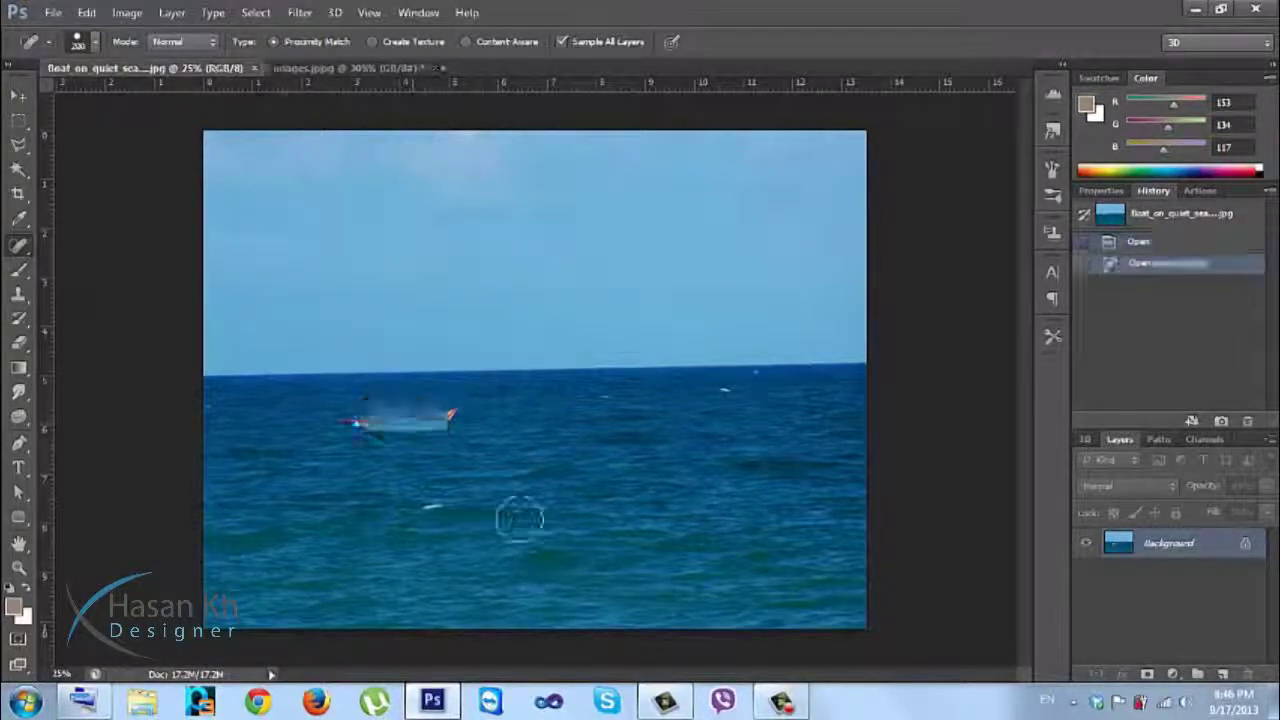
key("ctrl+z")
Paint over the middle section of the boat with the Spot Healing Brush at size 100
key("bracketleft")
key("bracketleft")
key("bracketleft")
key("bracketleft")
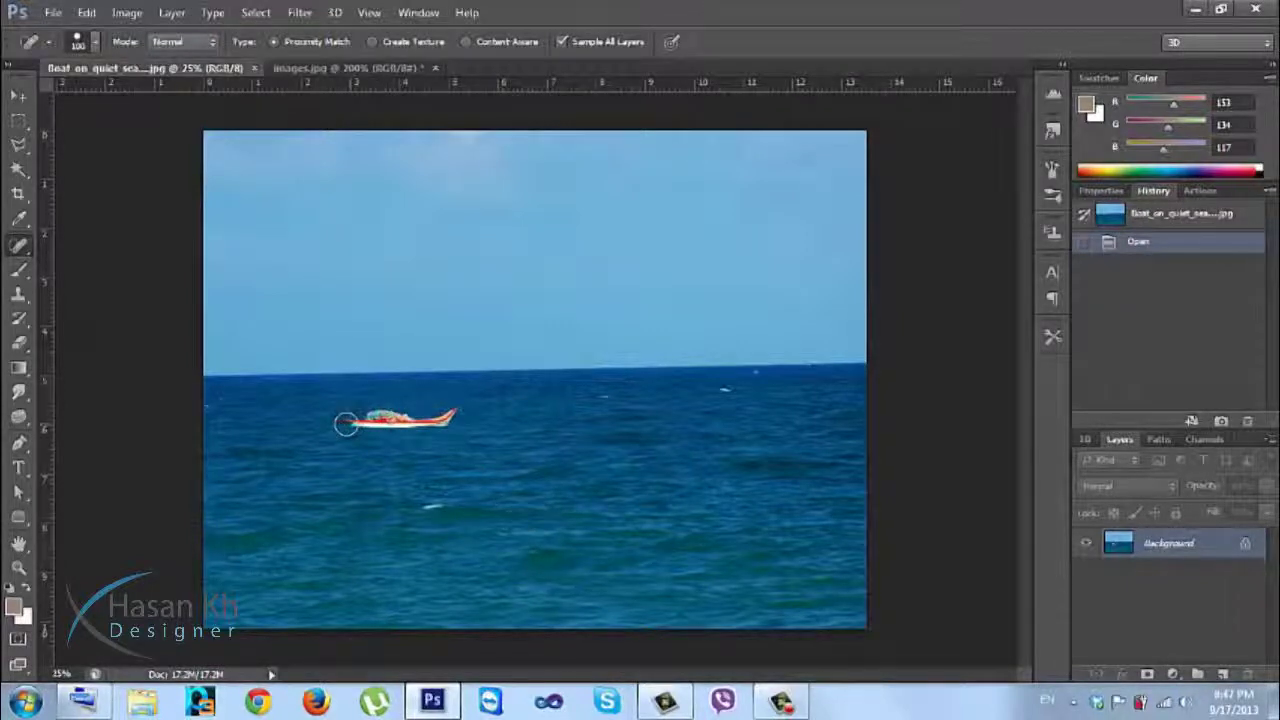
mouse_move(362, 412)
left_mouse_down()
mouse_move(407, 439)
mouse_move(409, 404)
mouse_move(455, 436)
left_mouse_up()
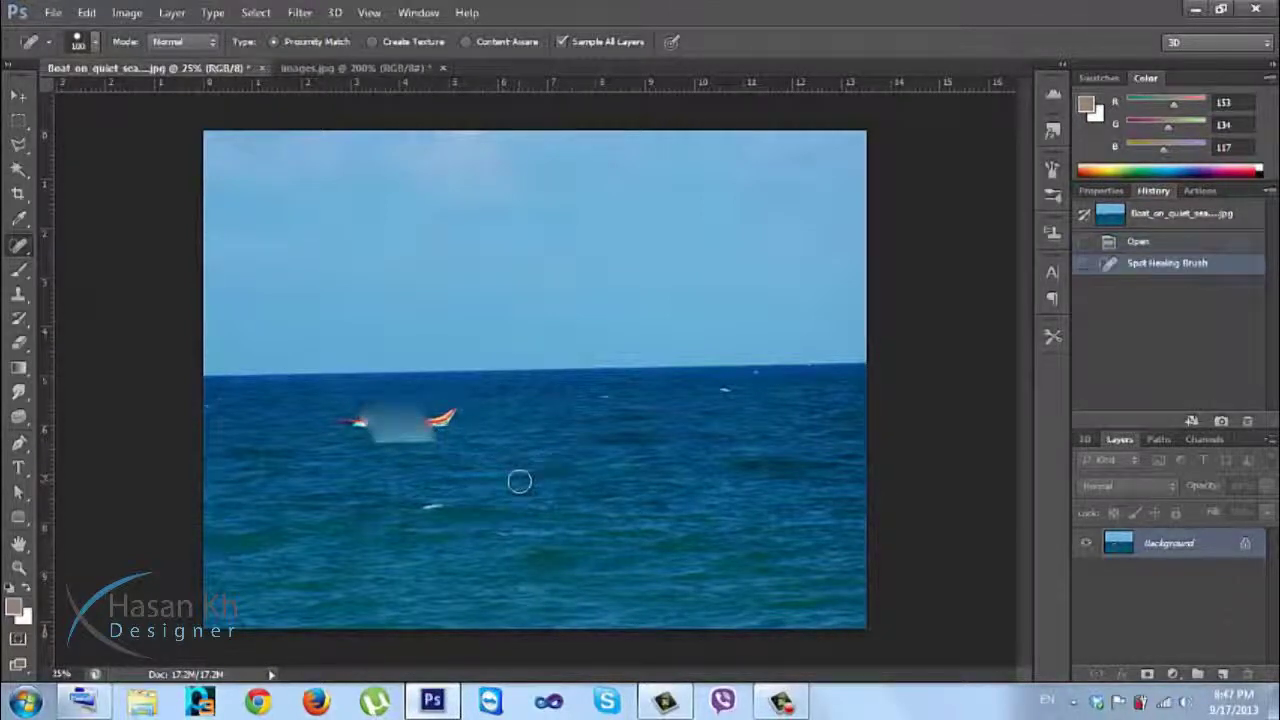
Undo the stroke over the boat's middle, try healing the boat's full length at brush size 175, and undo that too
key("ctrl+z")
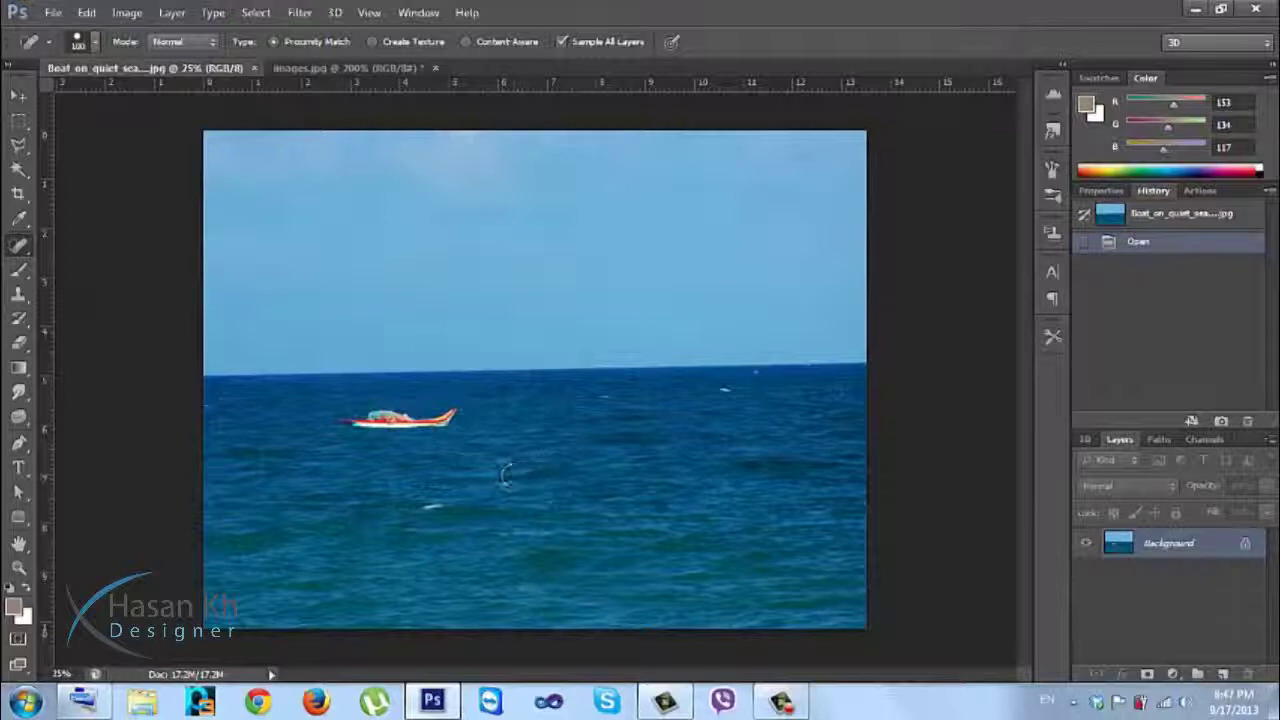
key("]")
key("]")
key("]")
left_click(347, 421)
left_click_drag(347, 421, 460, 418)
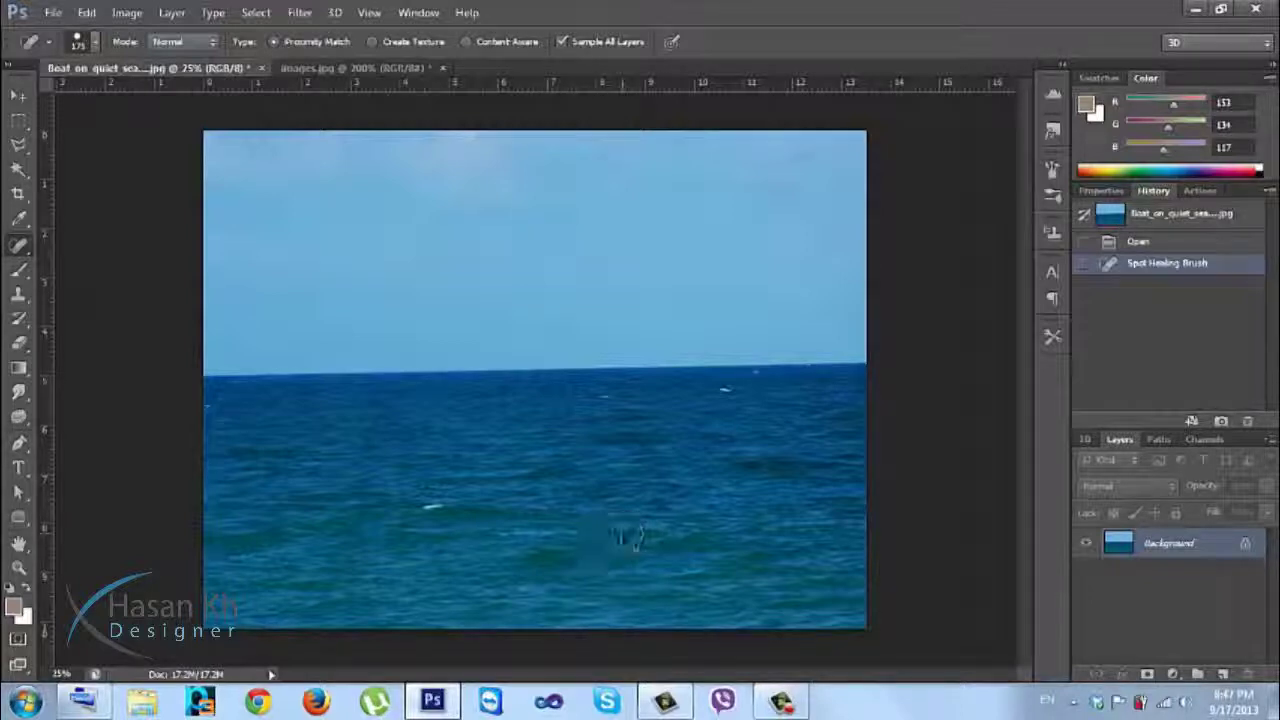
key("ctrl+z")
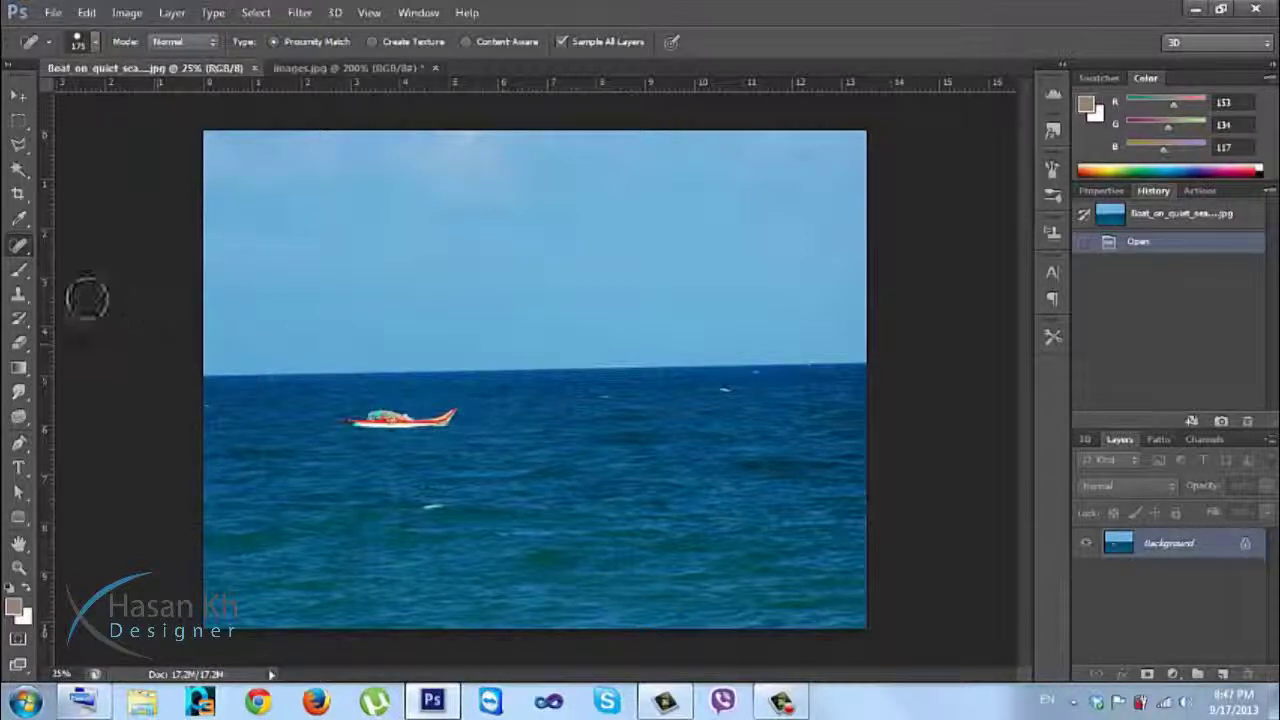
Outline the boat with the Content-Aware Move tool, move it right across the sea at Medium adaptation, and deselect it
right_click(22, 253)
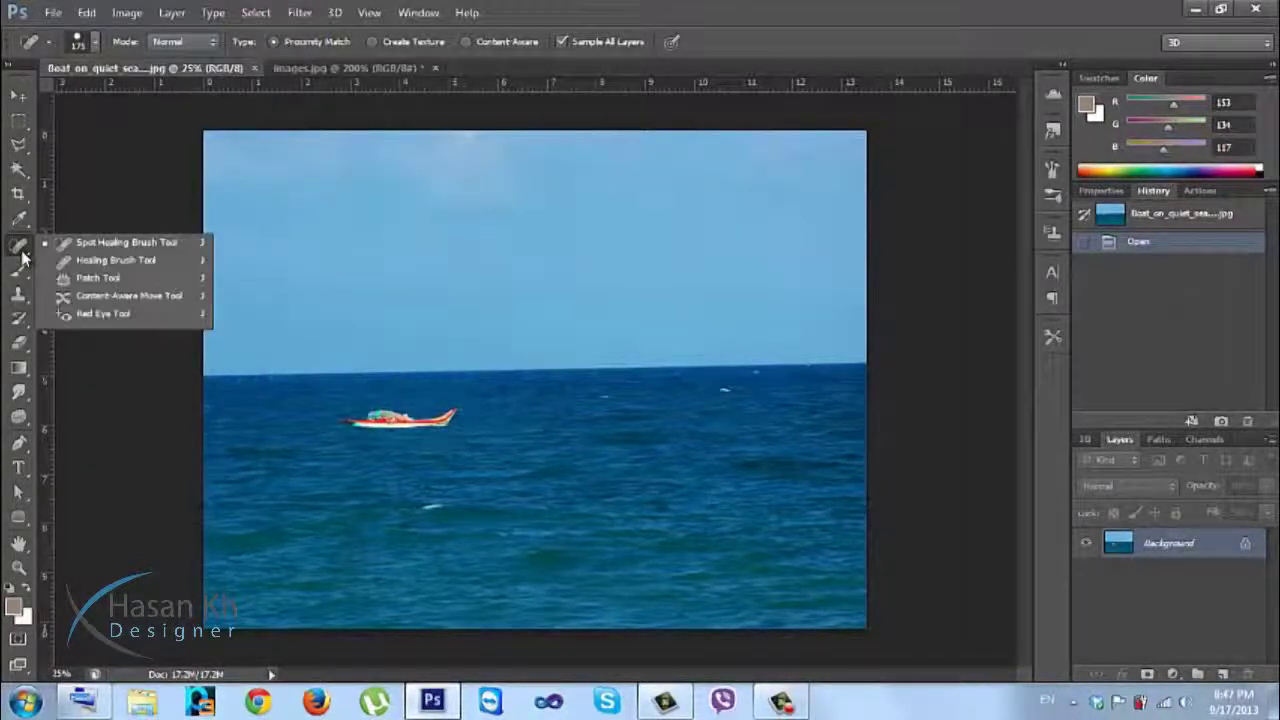
left_click(75, 299)
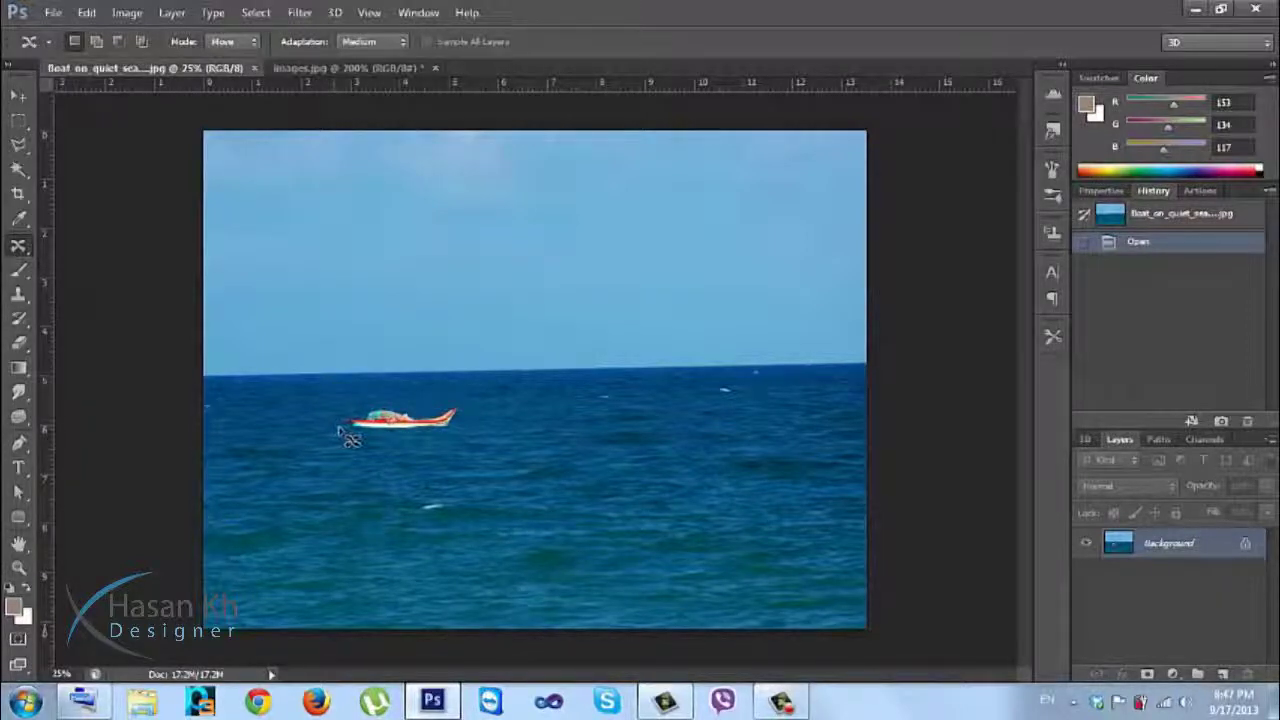
mouse_move(358, 440)
left_mouse_down()
mouse_move(338, 424)
mouse_move(346, 411)
mouse_move(362, 425)
mouse_move(376, 405)
mouse_move(455, 428)
mouse_move(466, 408)
mouse_move(462, 428)
left_mouse_up()
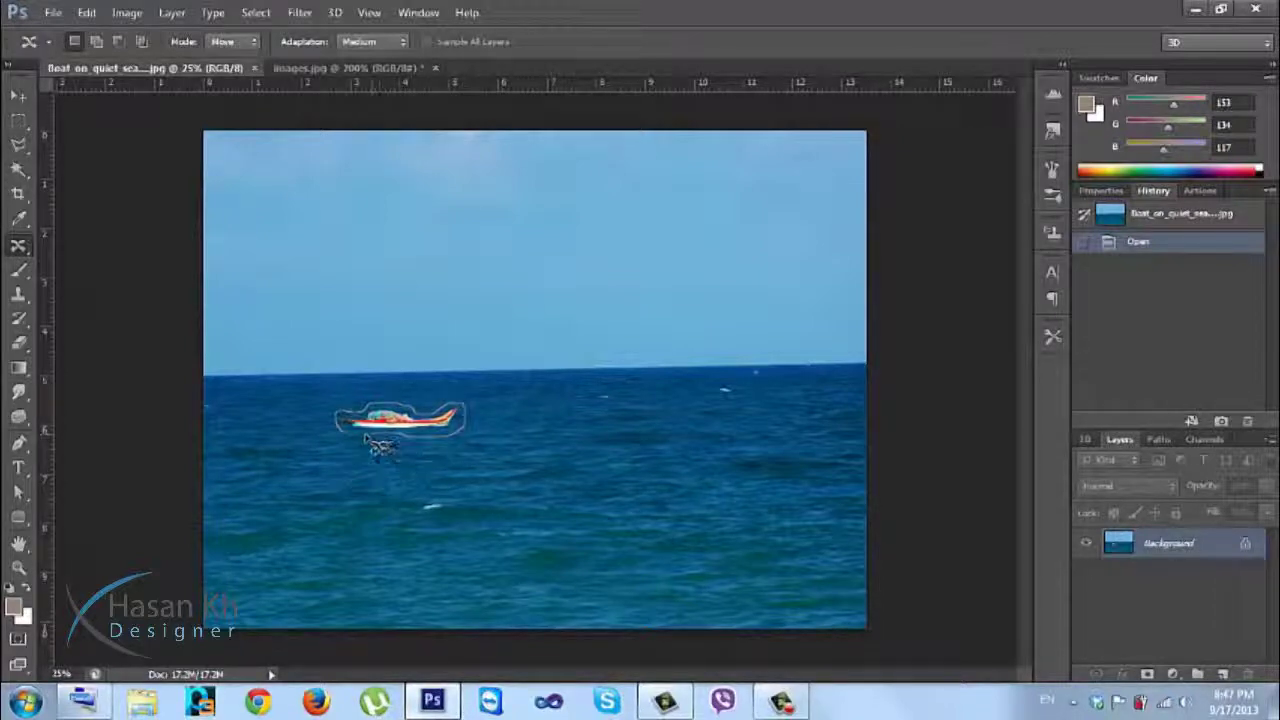
left_click_drag(346, 434, 345, 434)
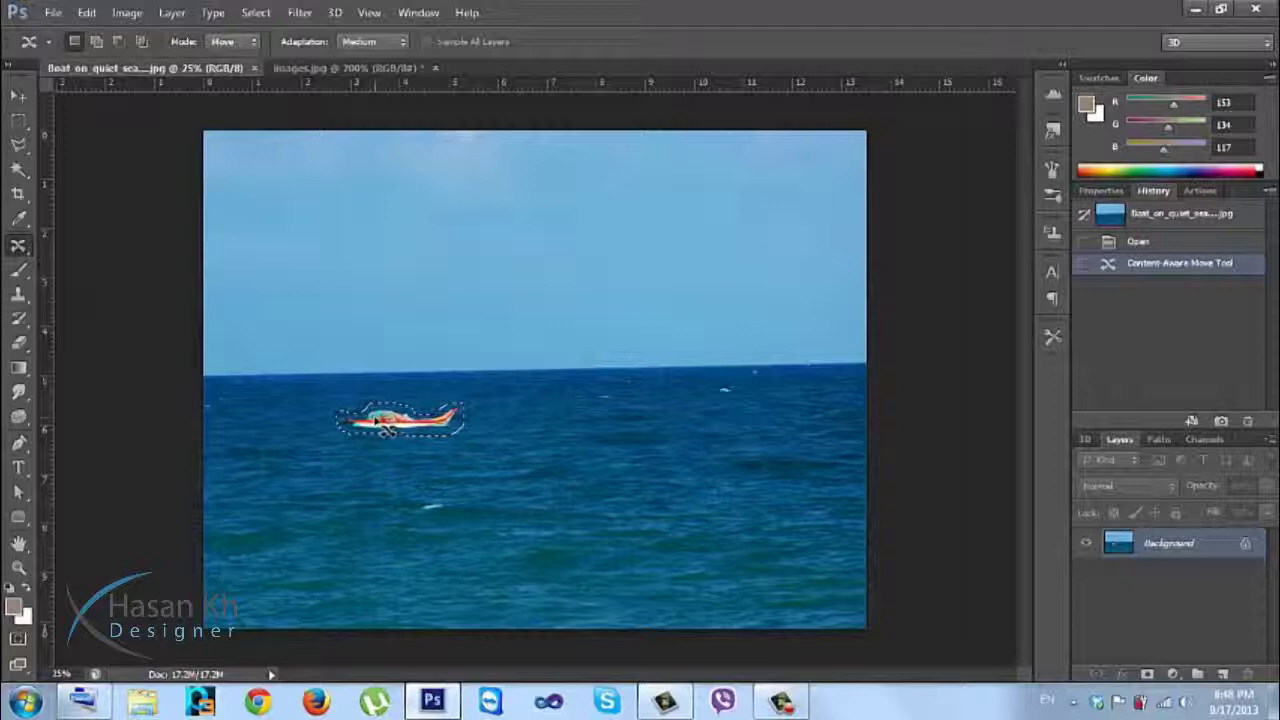
left_click_drag(385, 428, 605, 434)
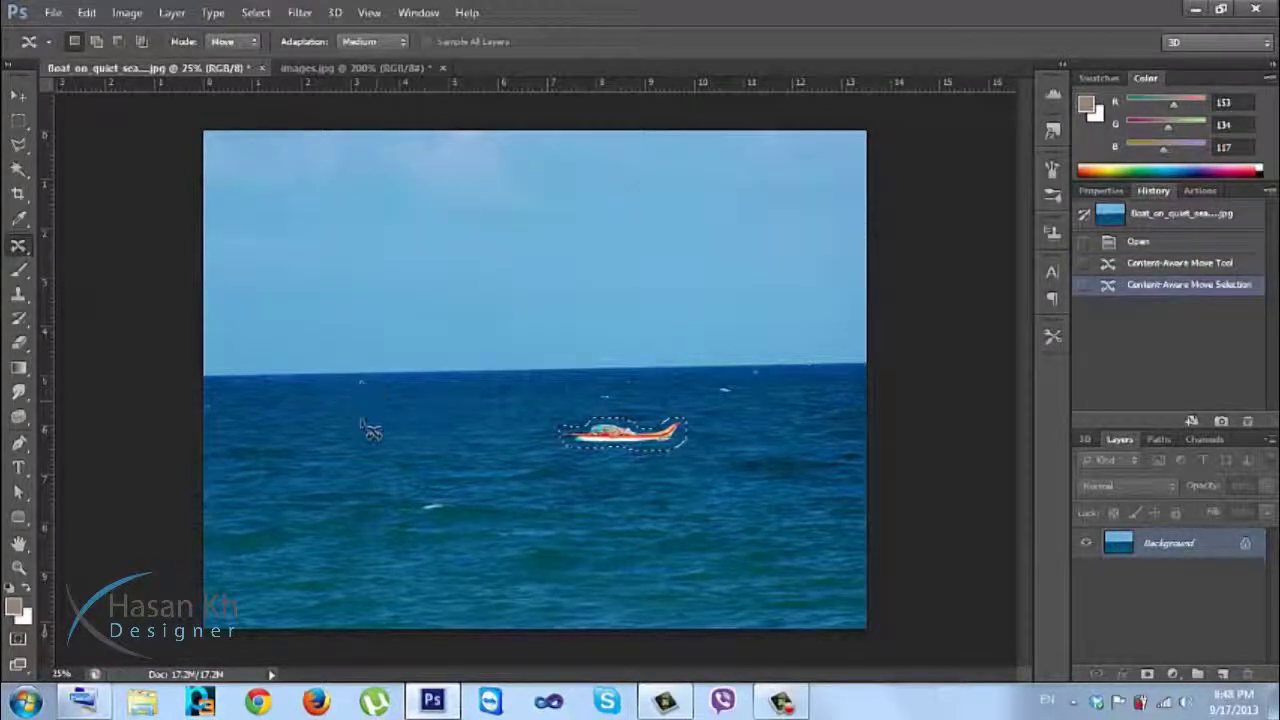
key("ctrl+d")
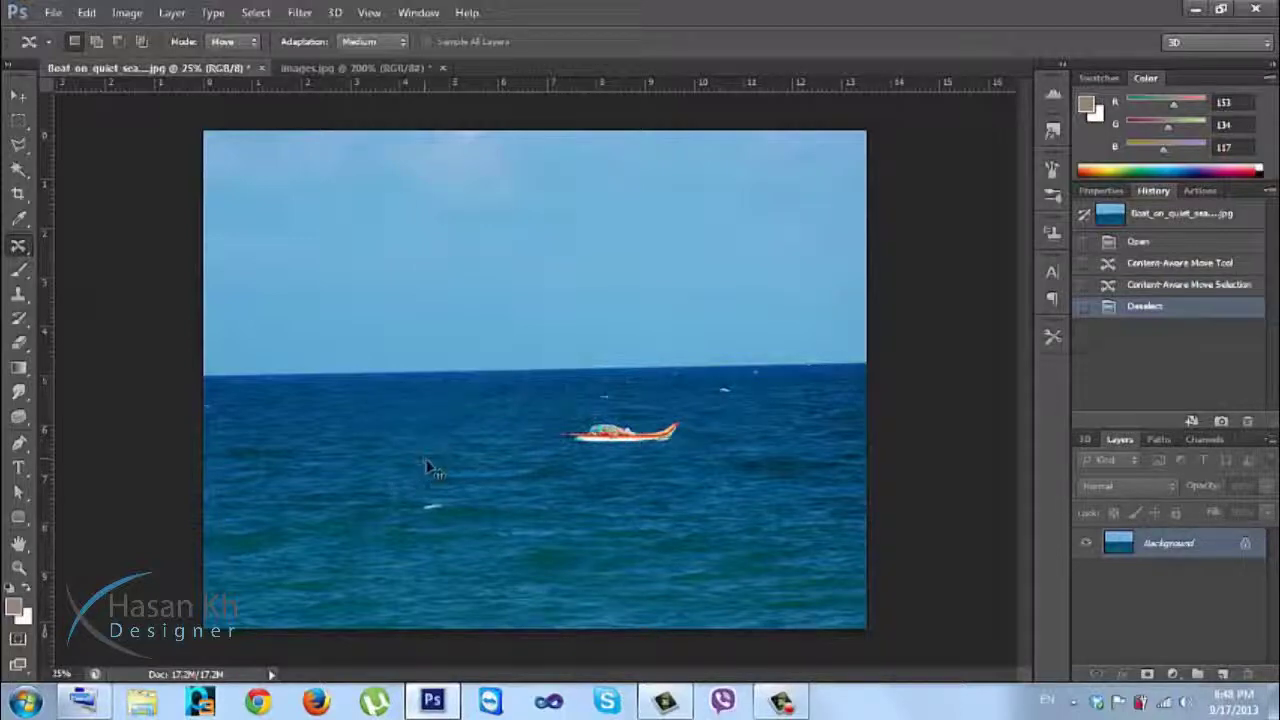
Undo the deselection, the content-aware move and the outline around the boat
key("ctrl+alt+z")
key("ctrl+alt+z")
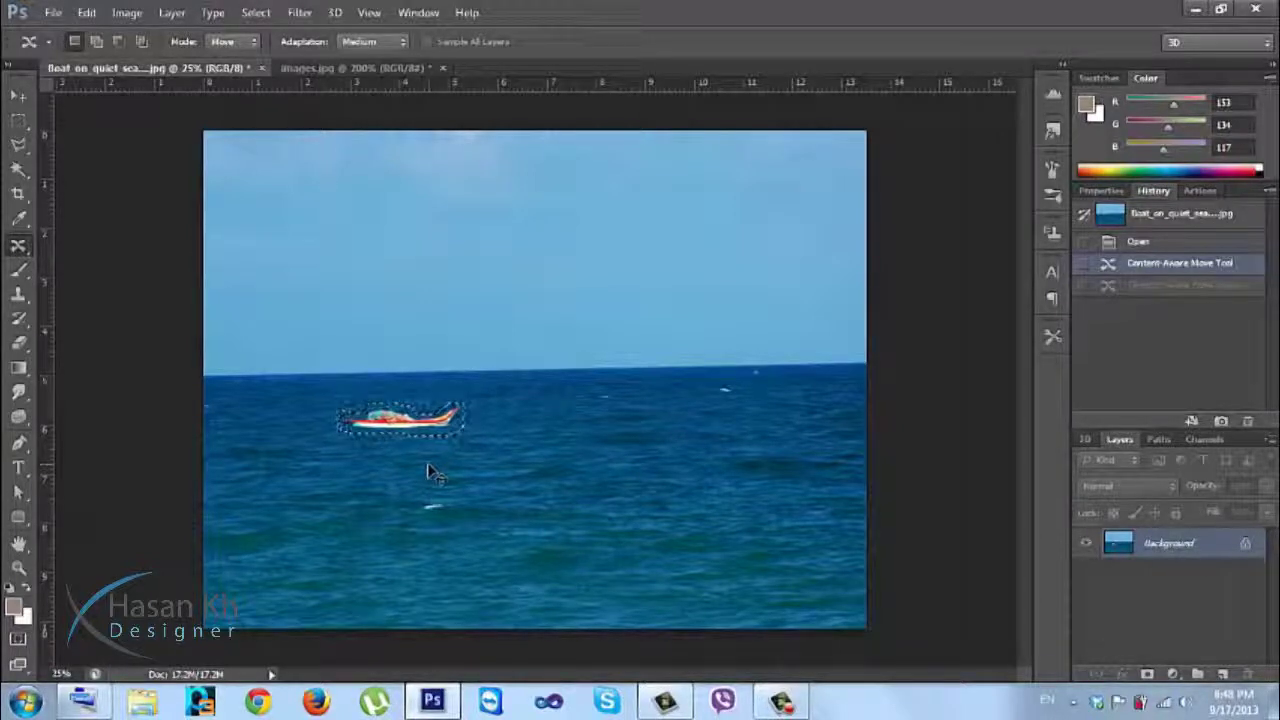
key("ctrl+z")
key("ctrl+z")
key("ctrl+alt+z")
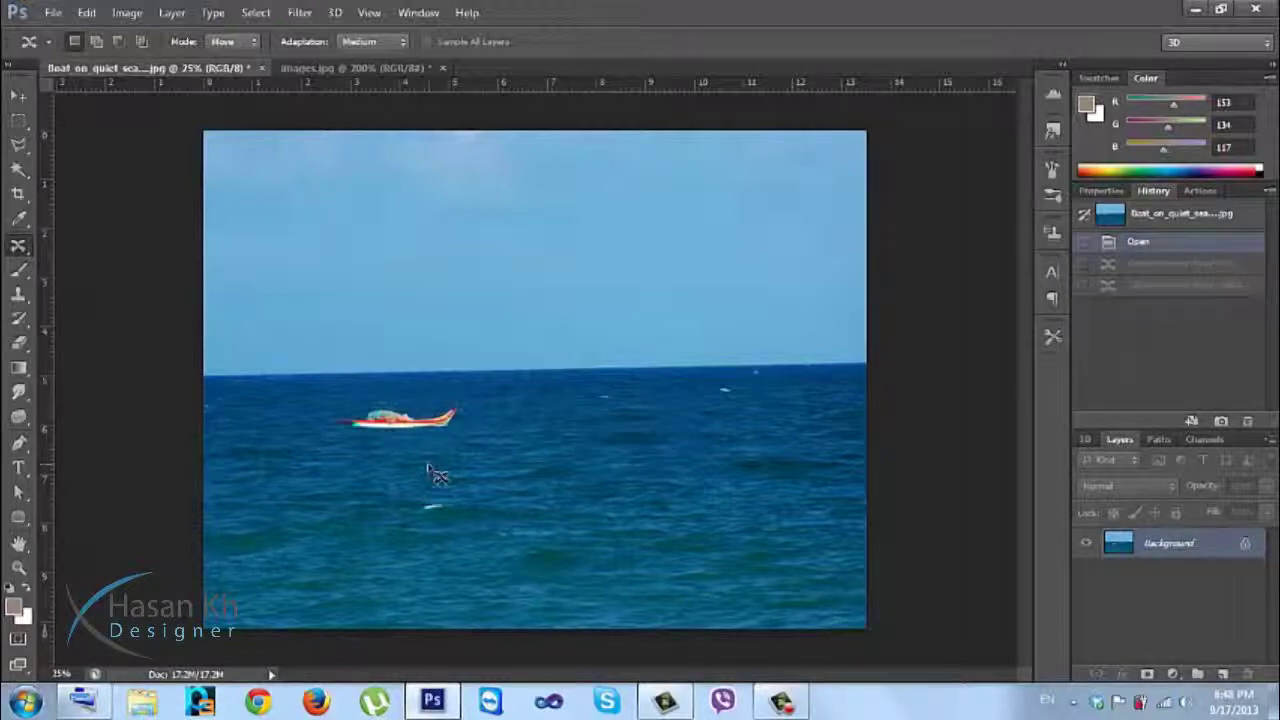
Choose the Red Eye tool and bring up the baby portrait images.jpg with its eyes enlarged to 400%
left_click(18, 247)
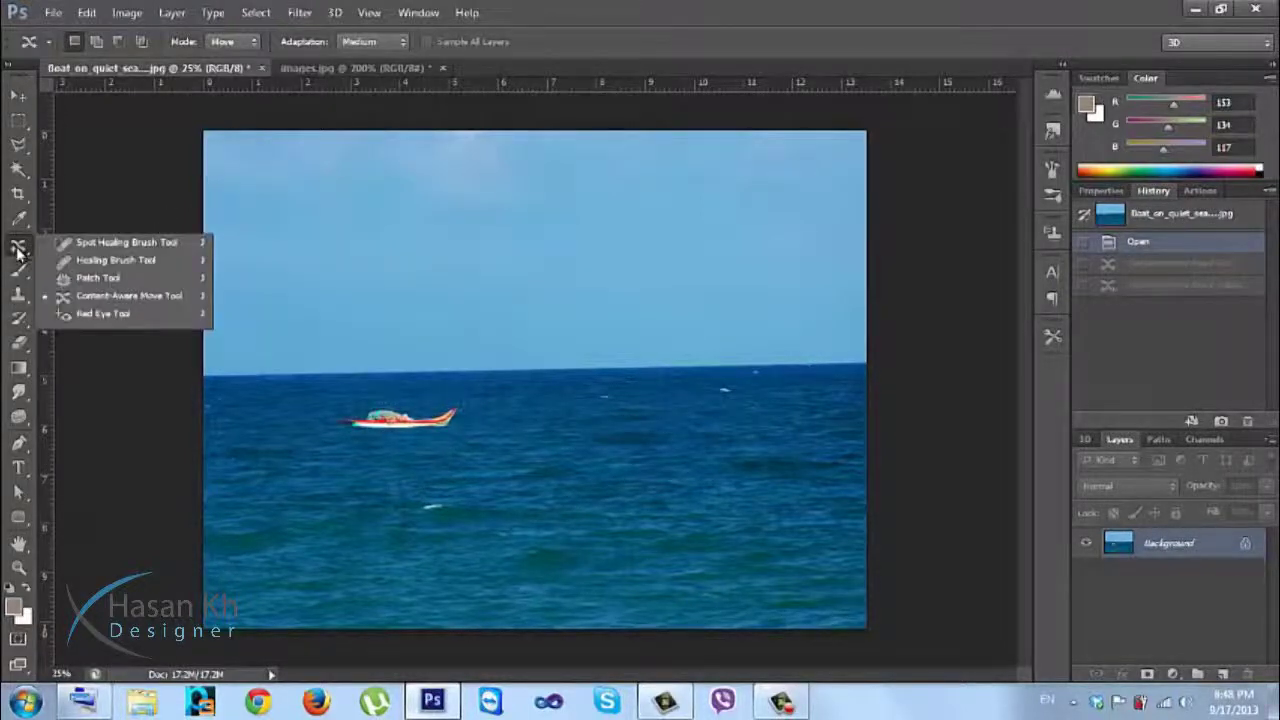
left_click(83, 315)
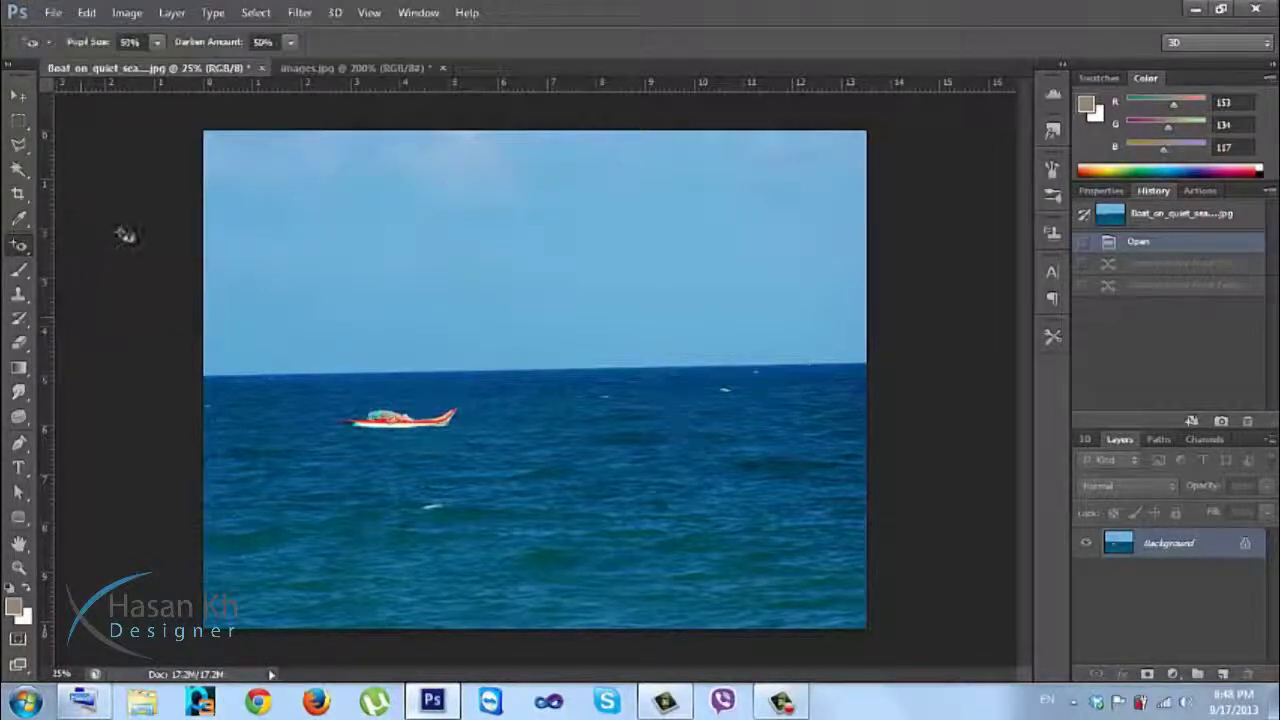
left_click(311, 77)
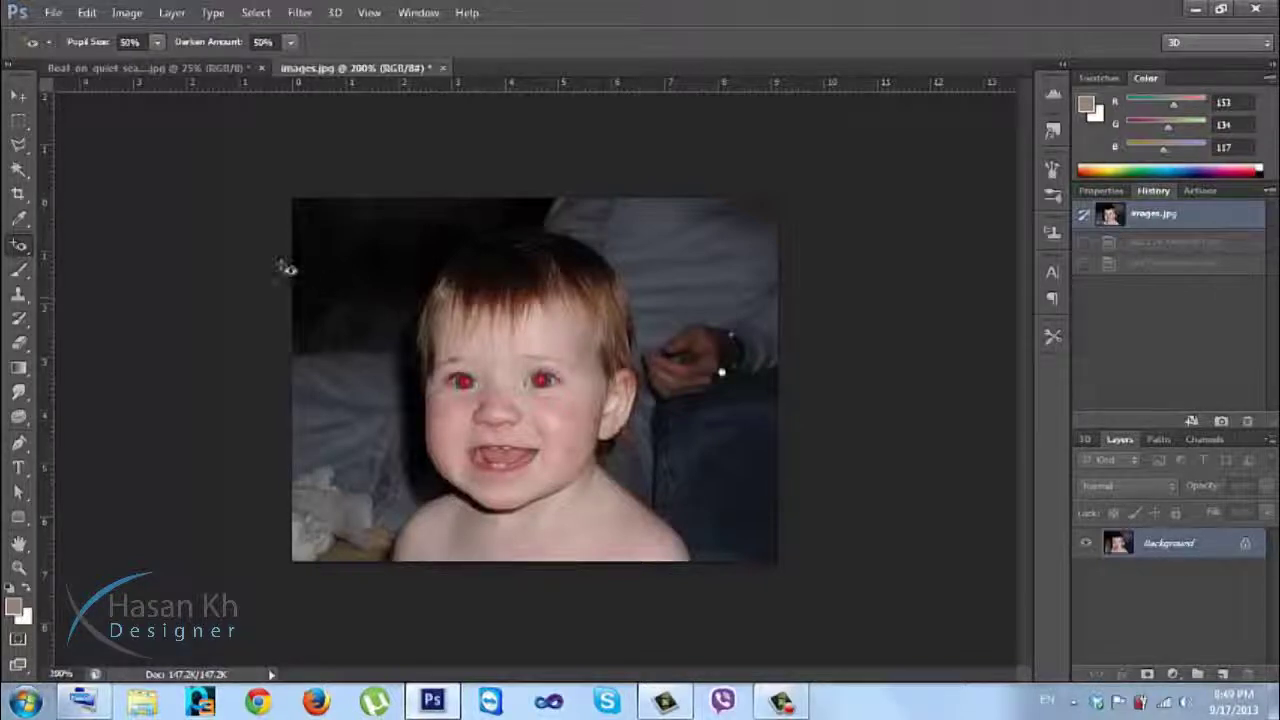
right_click(20, 252)
left_click(20, 250)
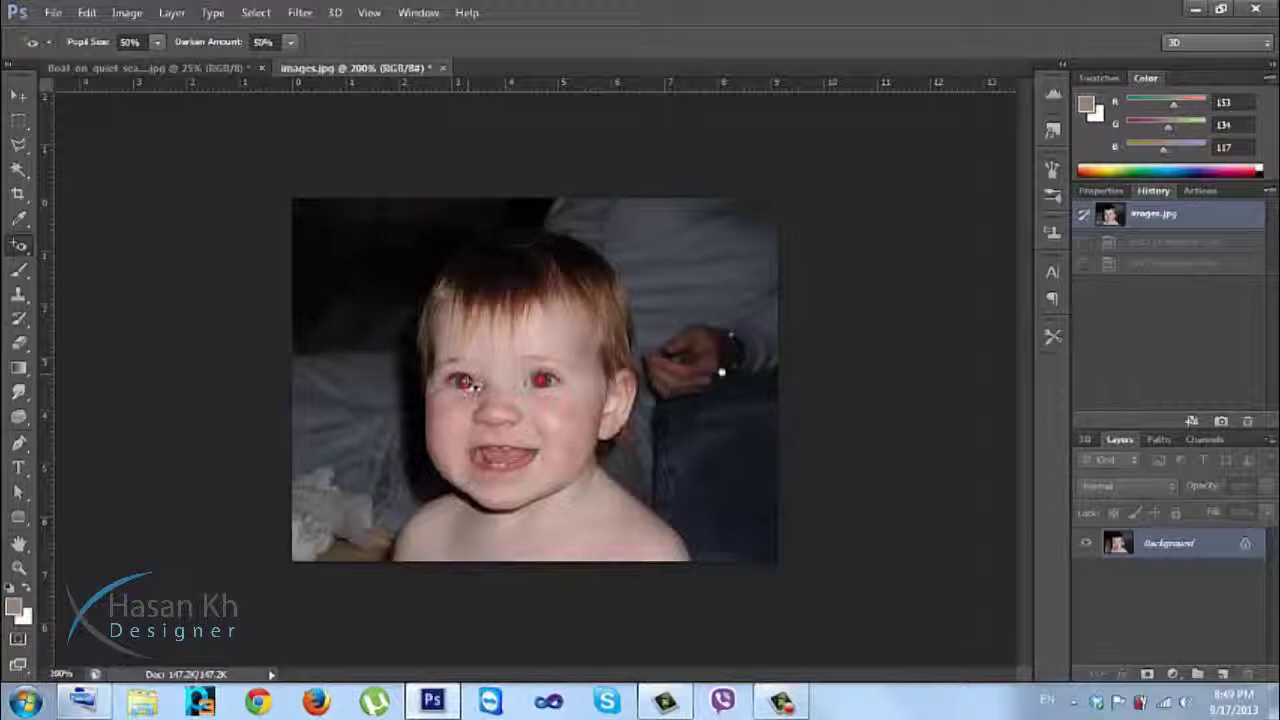
key("ctrl+plus")
key("ctrl+plus")
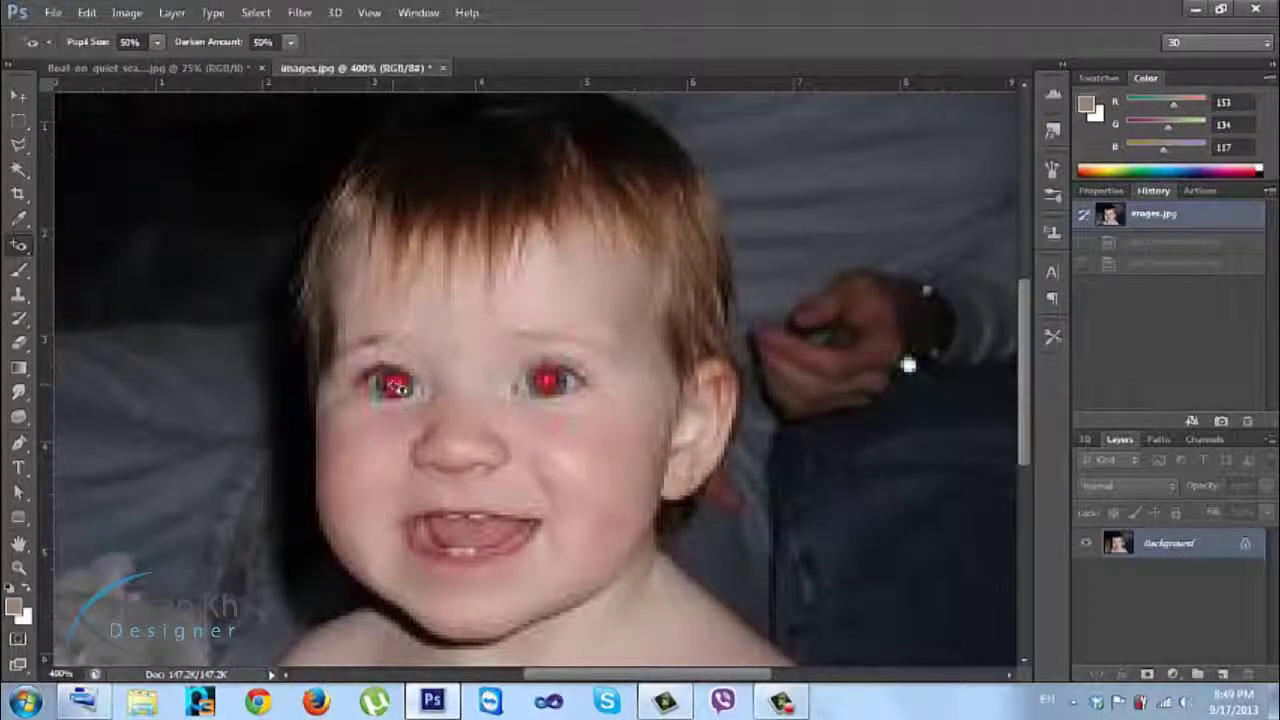
Try removing the red from both of the baby's eyes at 50% pupil size and 50% darken amount, and undo both corrections
left_click(397, 388)
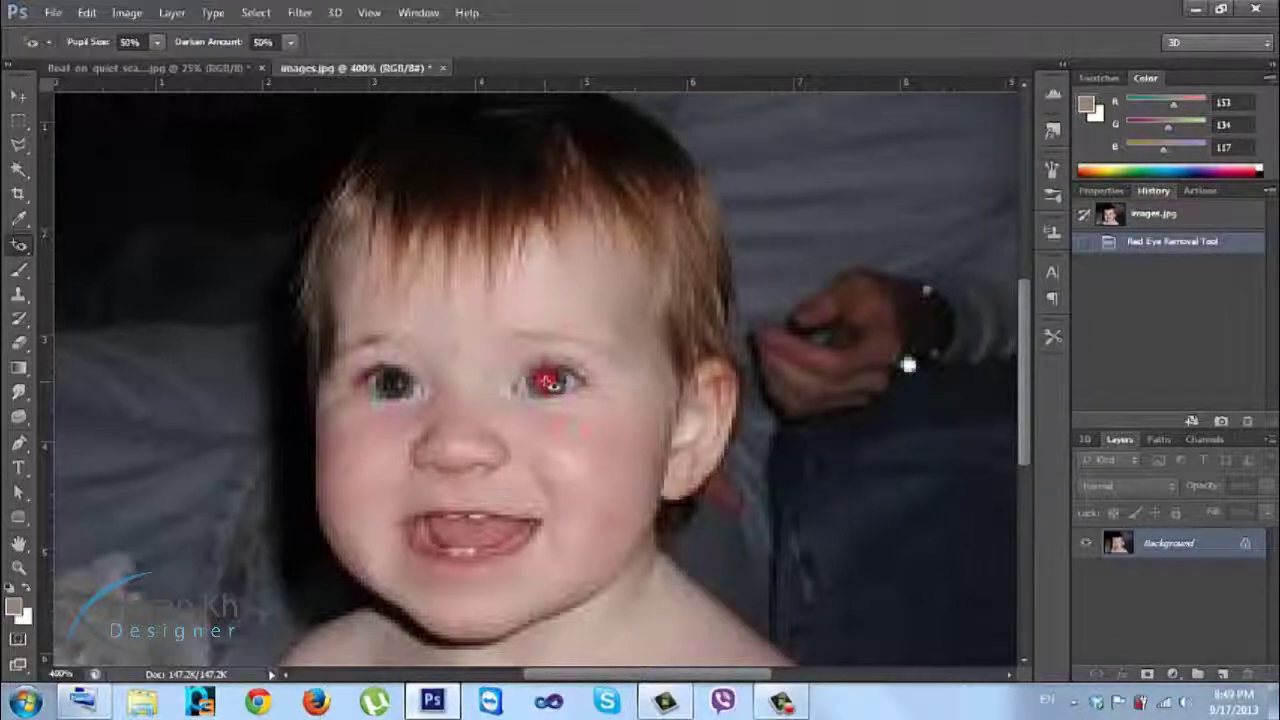
left_click(548, 385)
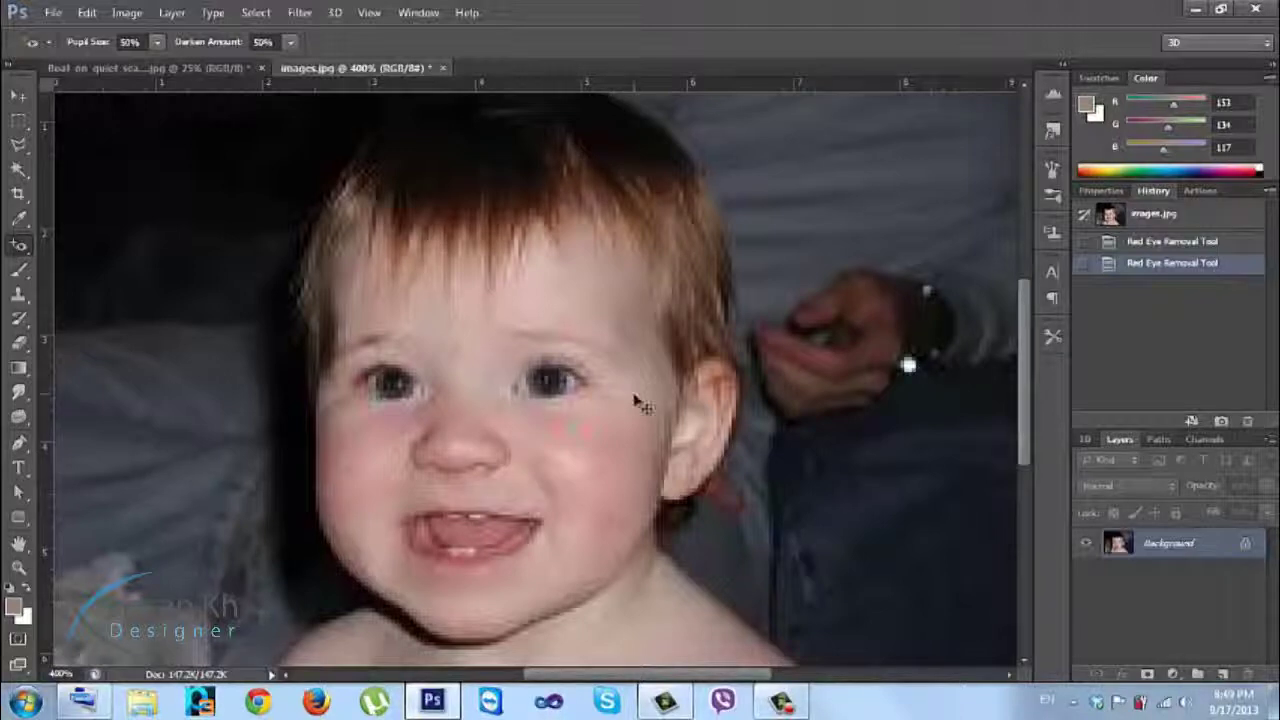
key("ctrl+z")
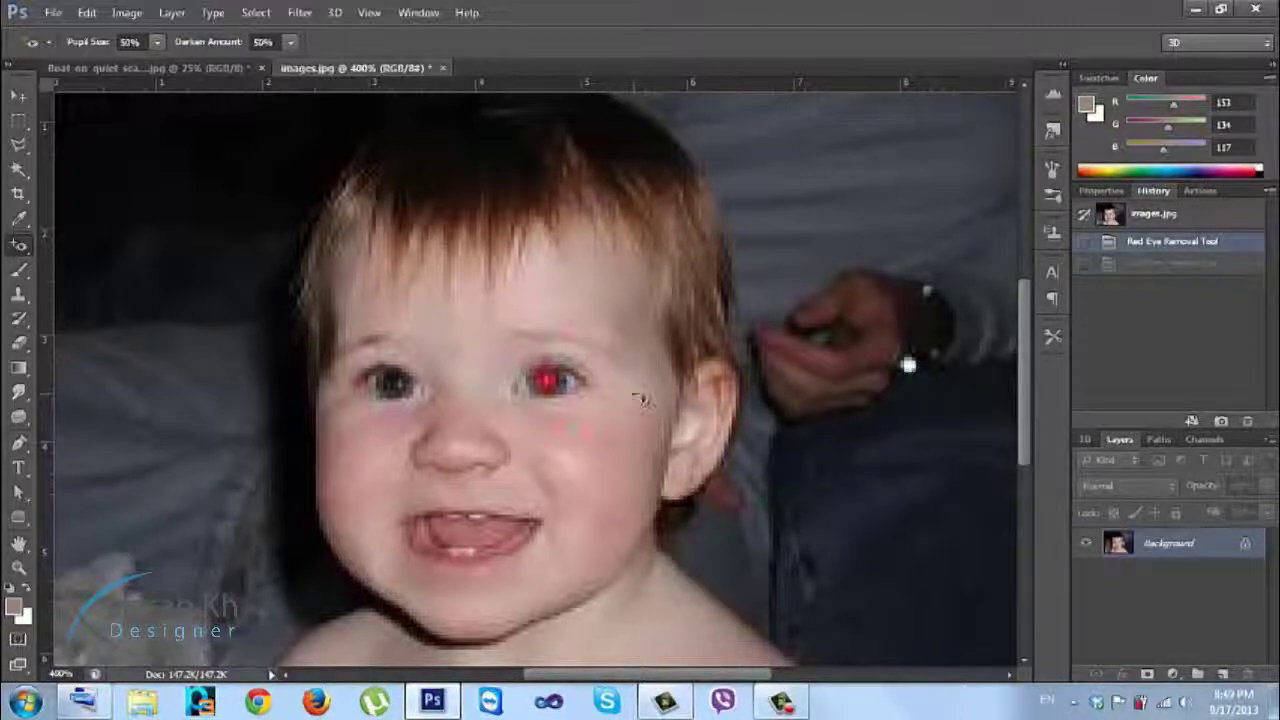
key("ctrl+alt+z")
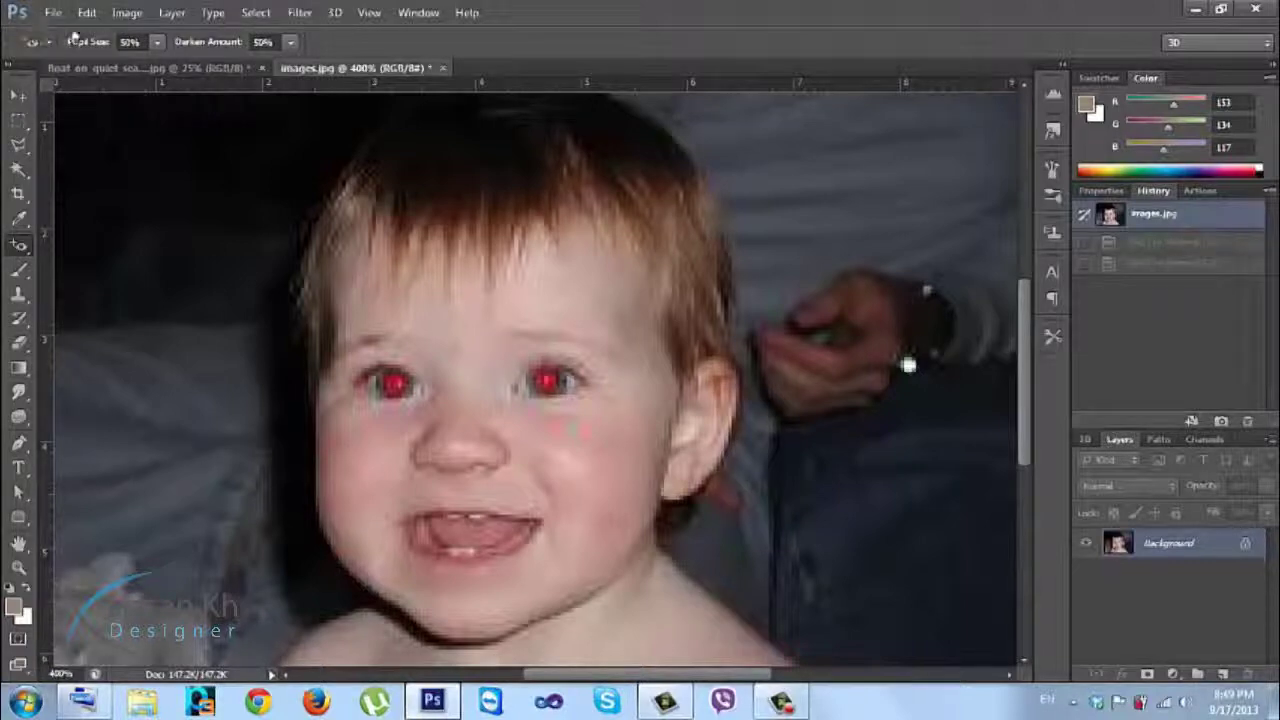
Try correcting both red eyes with the darken amount raised to 99%, and revert the portrait to its opening state
left_click(127, 41)
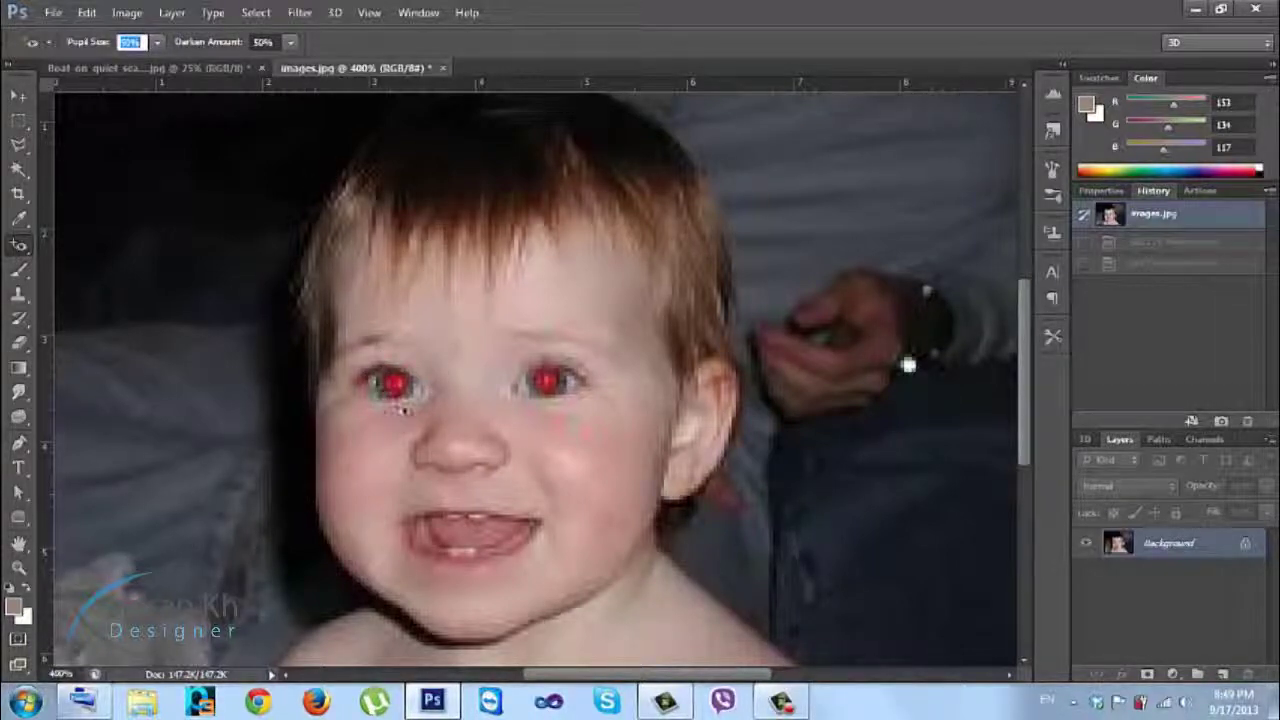
left_click_drag(186, 42, 244, 52)
left_click(262, 42)
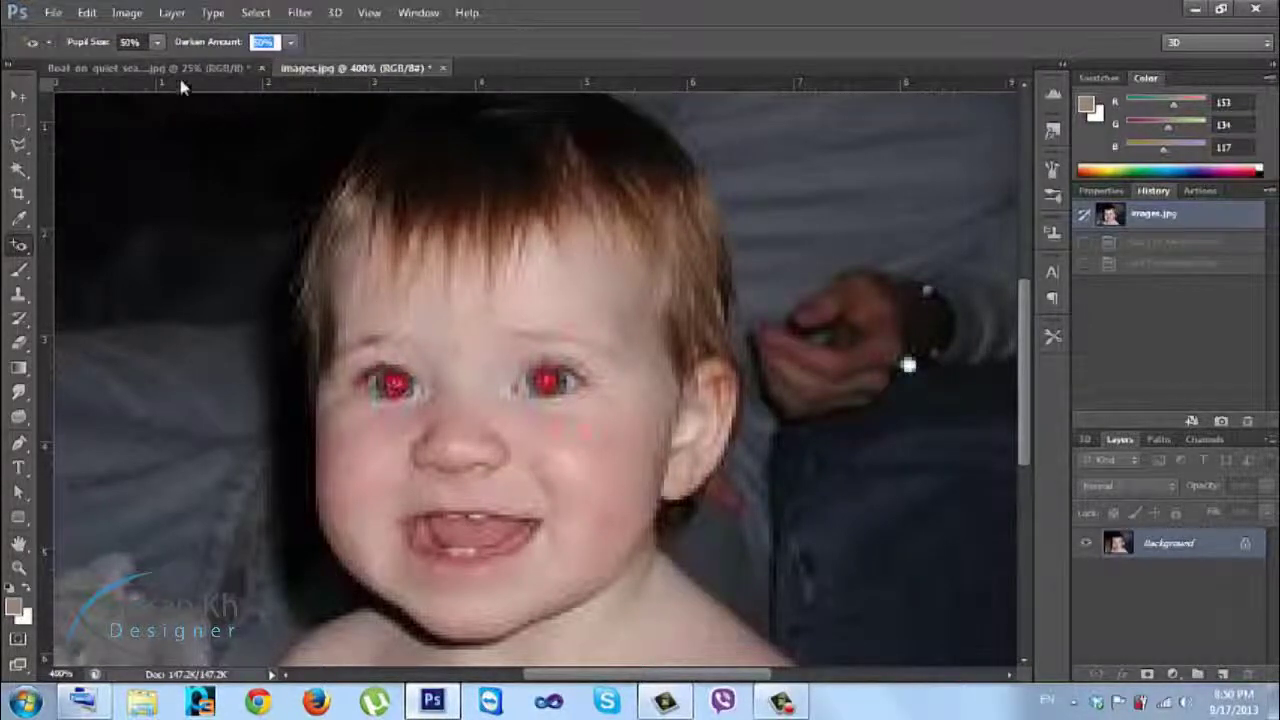
left_click_drag(190, 48, 263, 48)
left_click(390, 386)
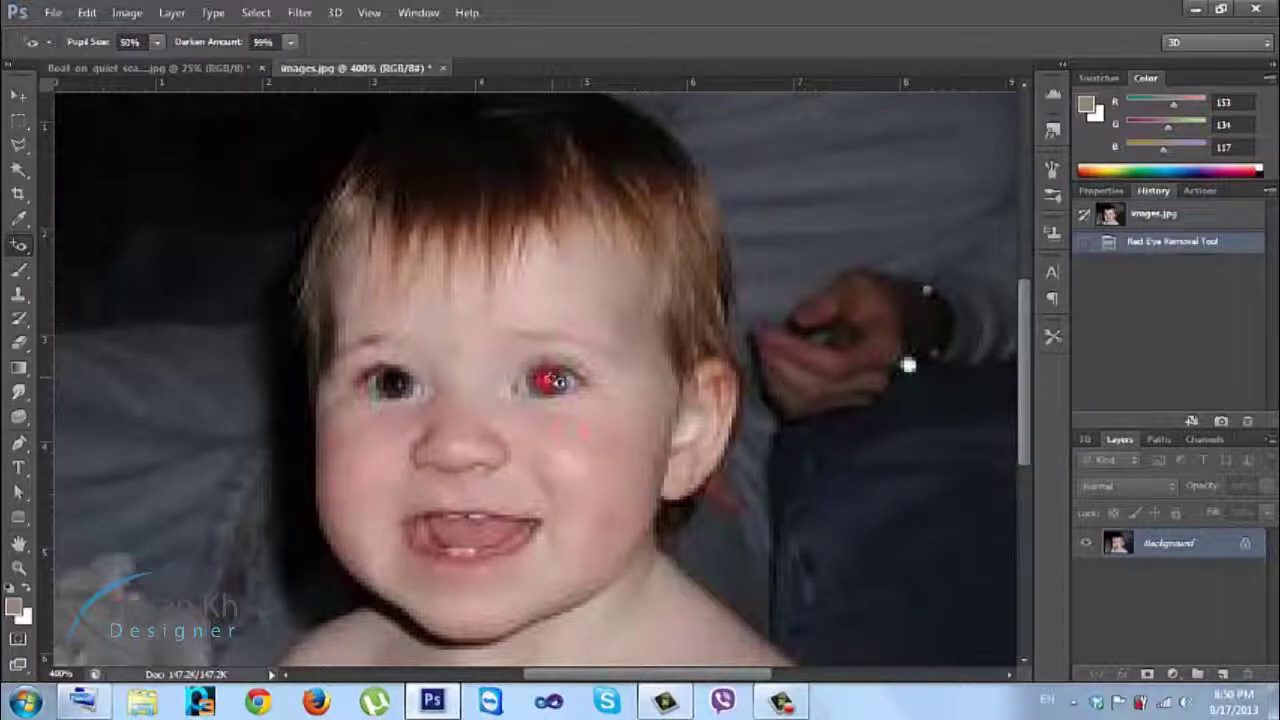
left_click(550, 388)
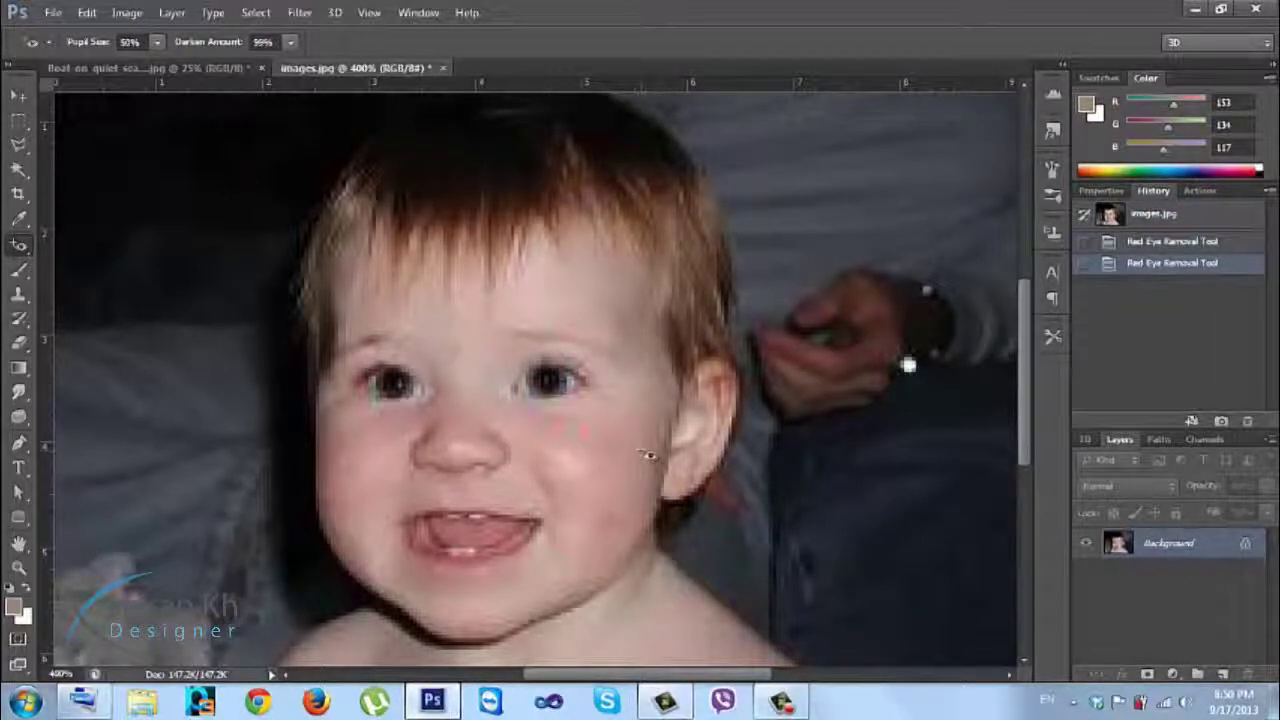
key("ctrl+z")
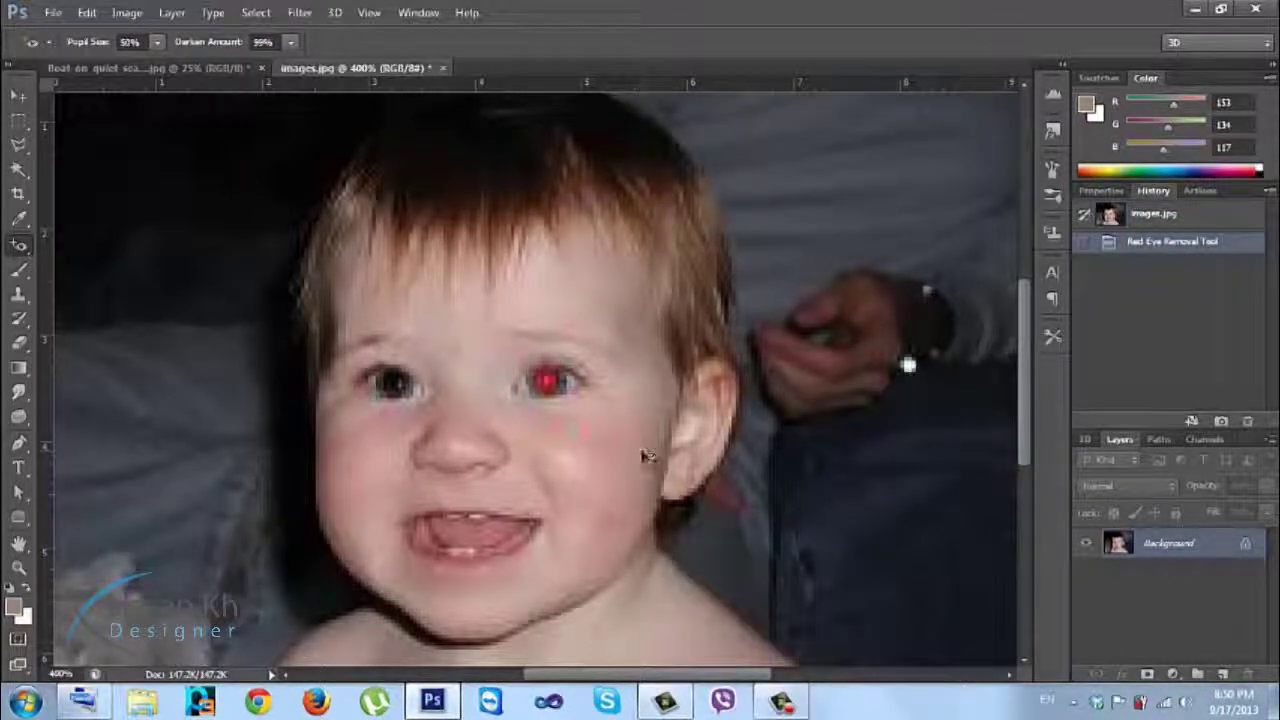
left_click(1198, 215)
Try the red-eye correction on the baby's left-hand eye in the image with pupil size at 100%, and undo it
left_click(130, 42)
mouse_move(177, 47)
left_mouse_down()
mouse_move(205, 48)
mouse_move(190, 50)
left_mouse_up()
left_click(380, 390)
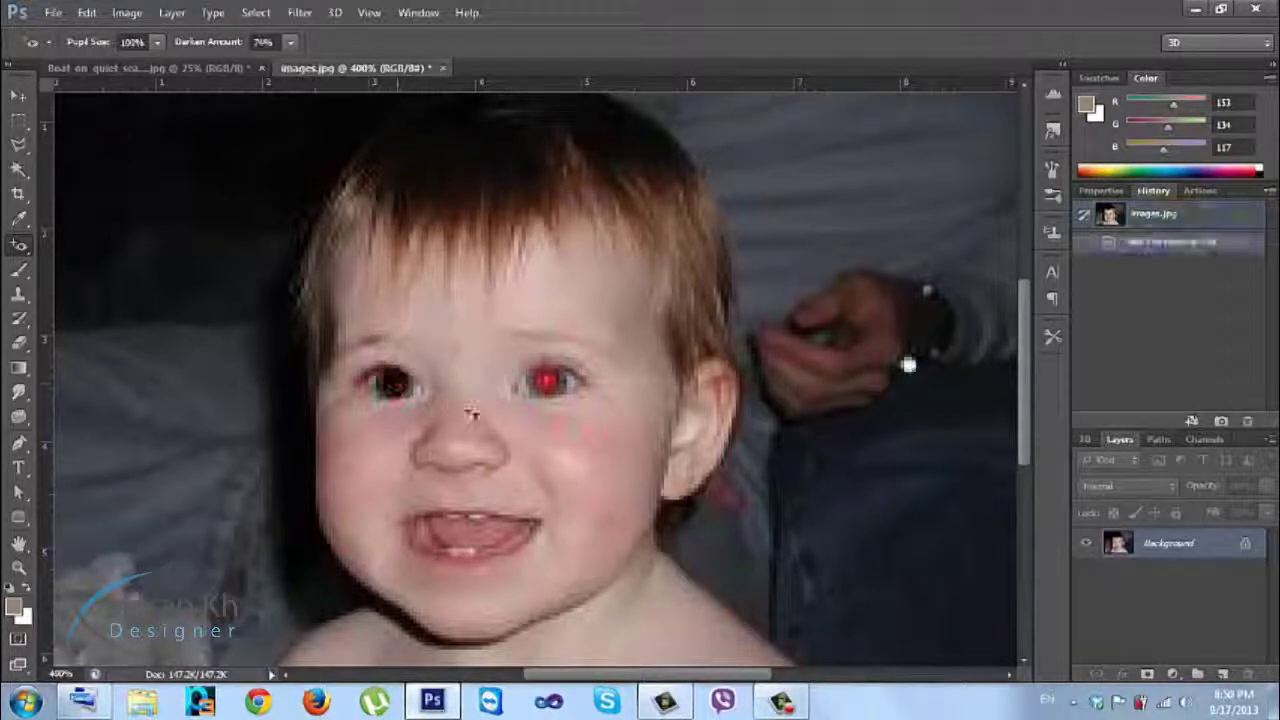
key("ctrl+z")
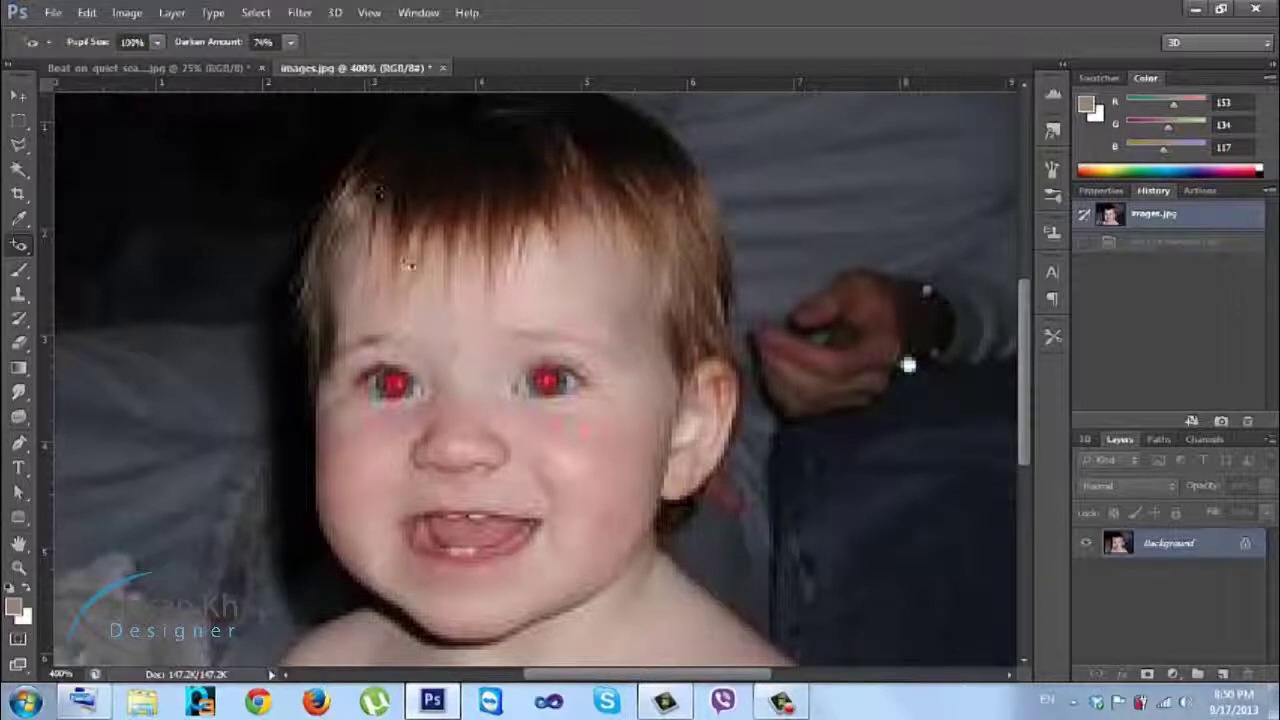
Try correcting both red eyes with the darken amount raised to 100%, and undo both corrections
mouse_move(228, 45)
left_mouse_down()
mouse_move(250, 44)
mouse_move(222, 44)
left_mouse_up()
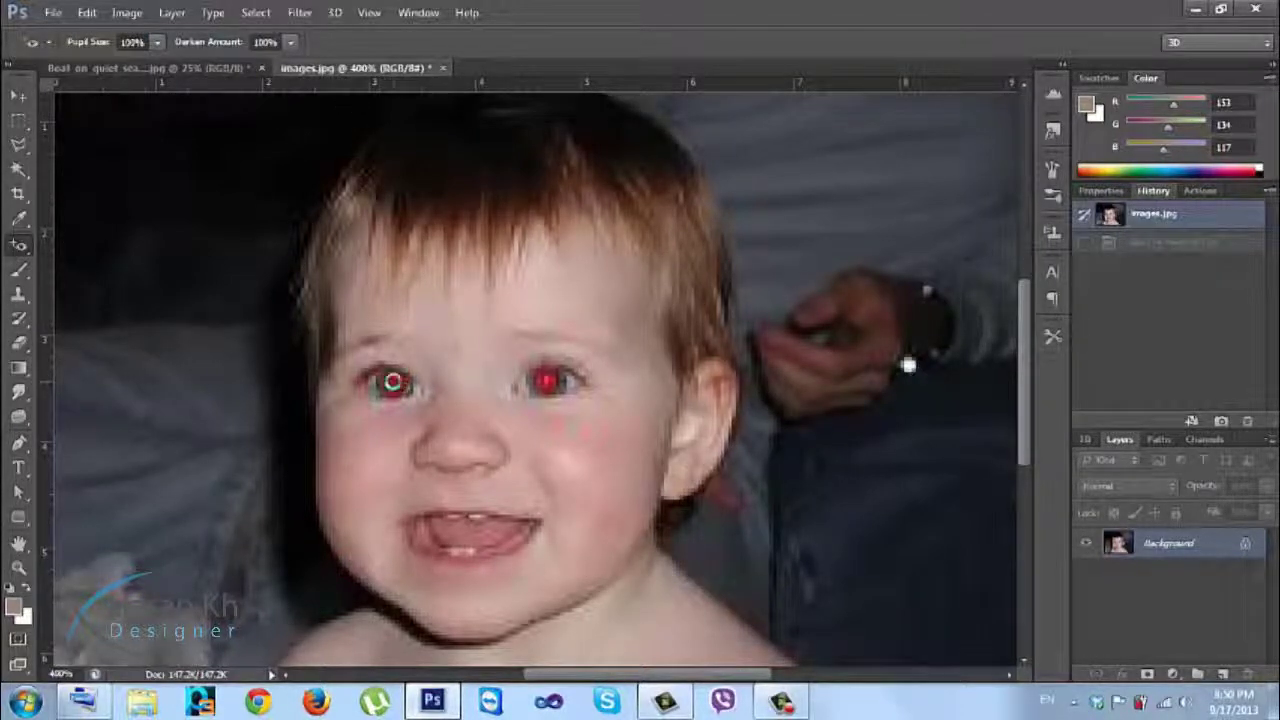
left_click(393, 382)
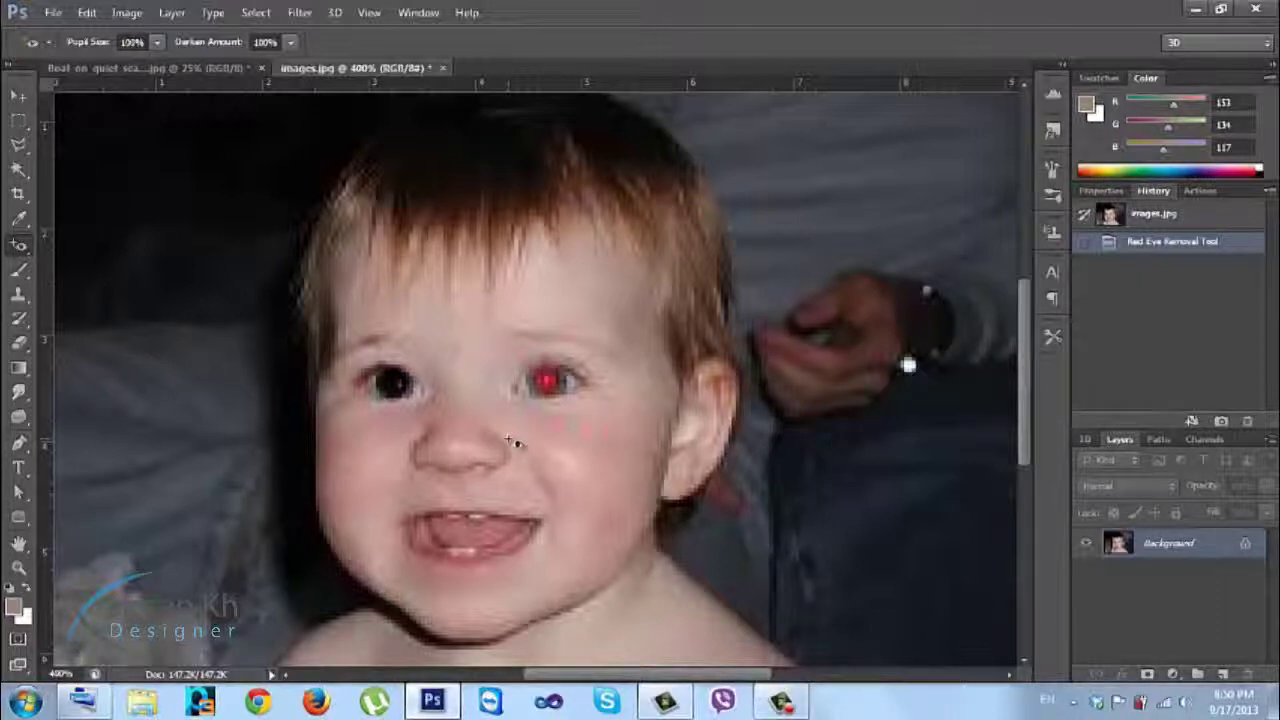
left_click(547, 379)
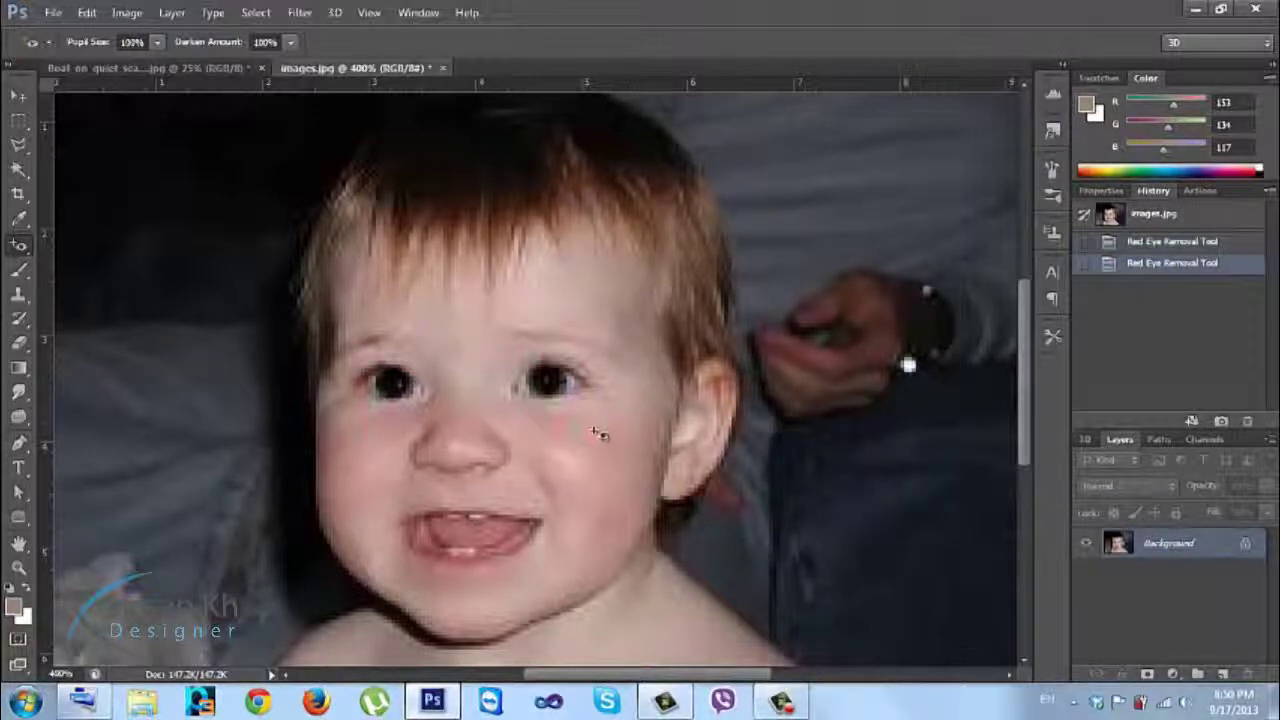
key("ctrl+z")
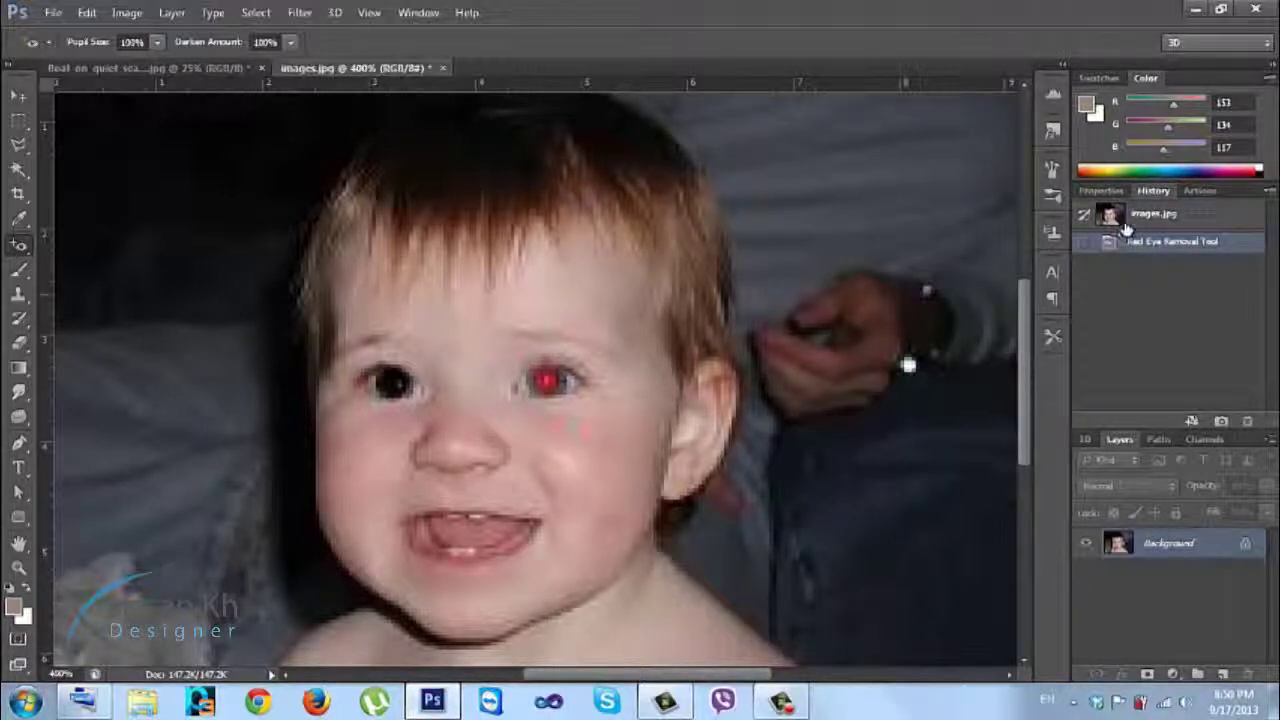
key("ctrl+z")
Remove the red from both of the baby's eyes with pupil size and darken amount each set to 50%
left_click(126, 41)
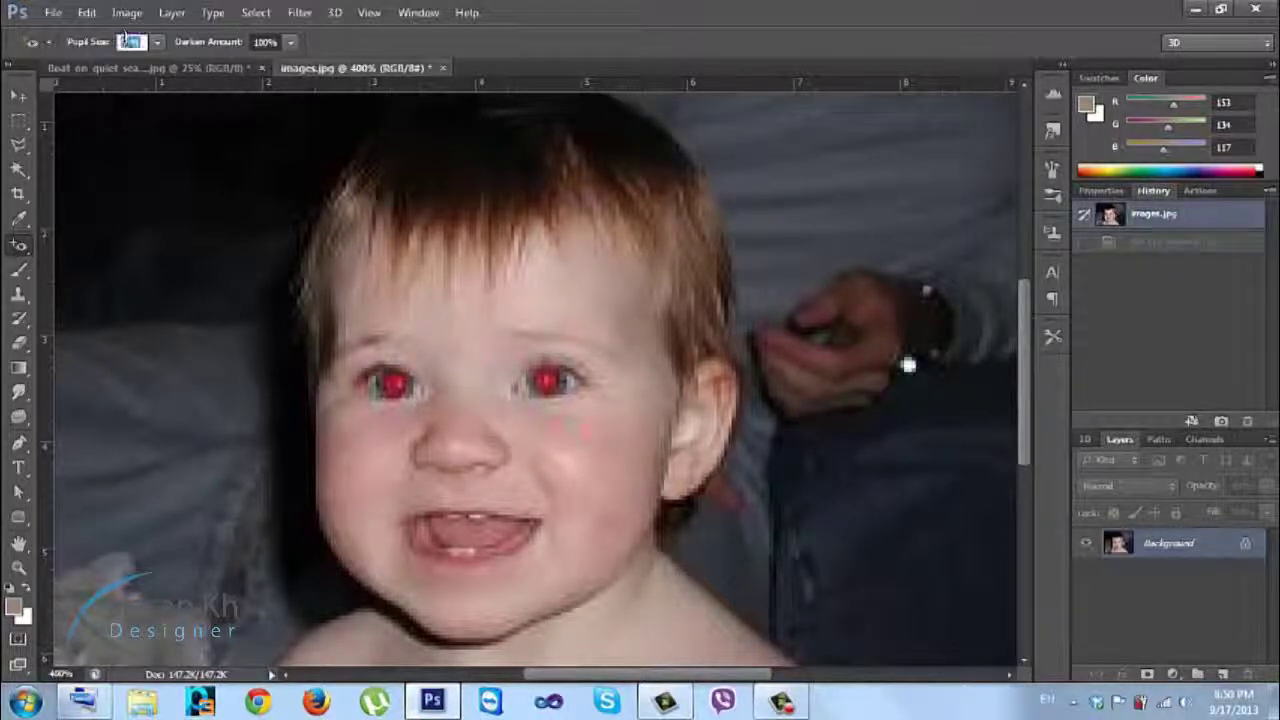
type("50")
key("Return")
left_click(263, 42)
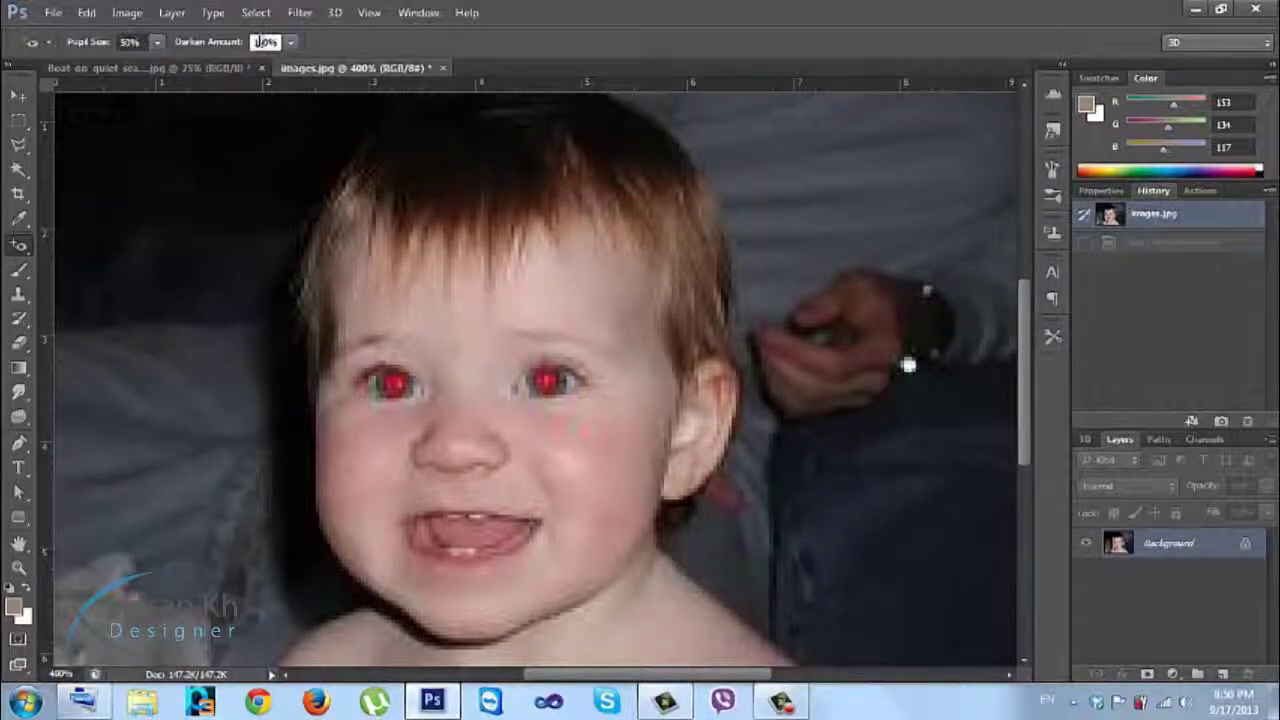
type("50")
key("Return")
left_click(395, 383)
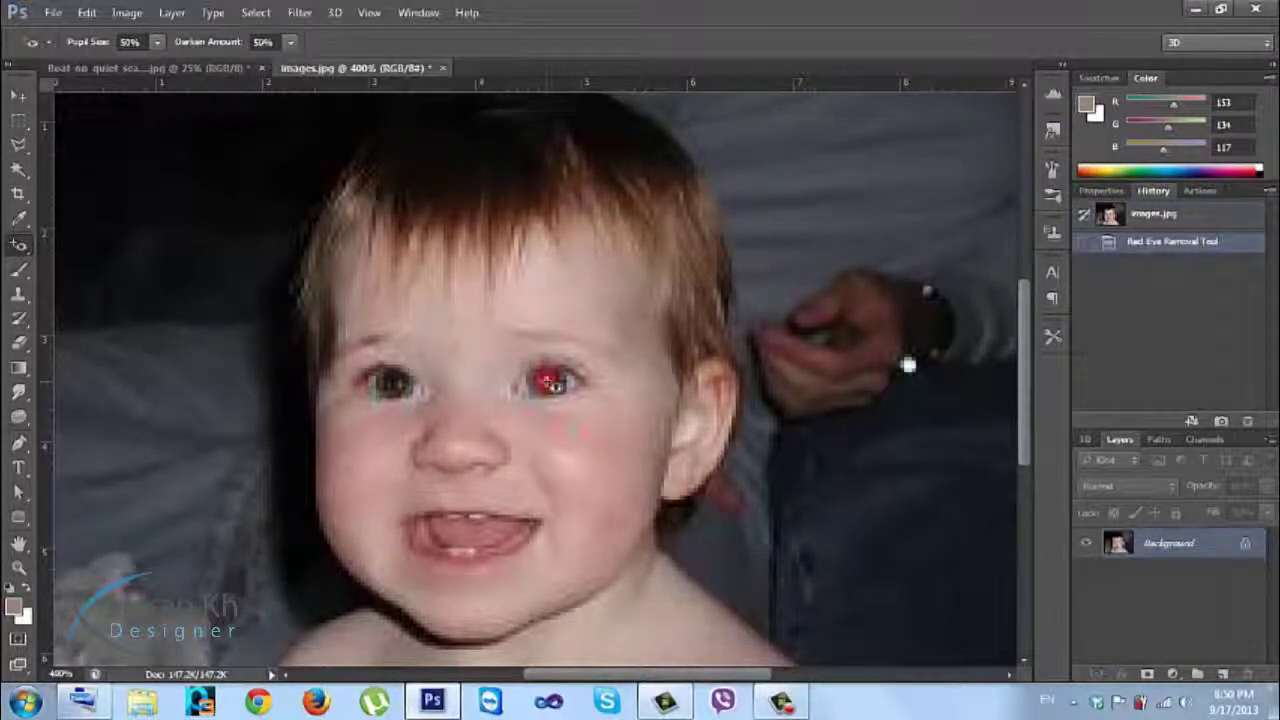
left_click(549, 381)
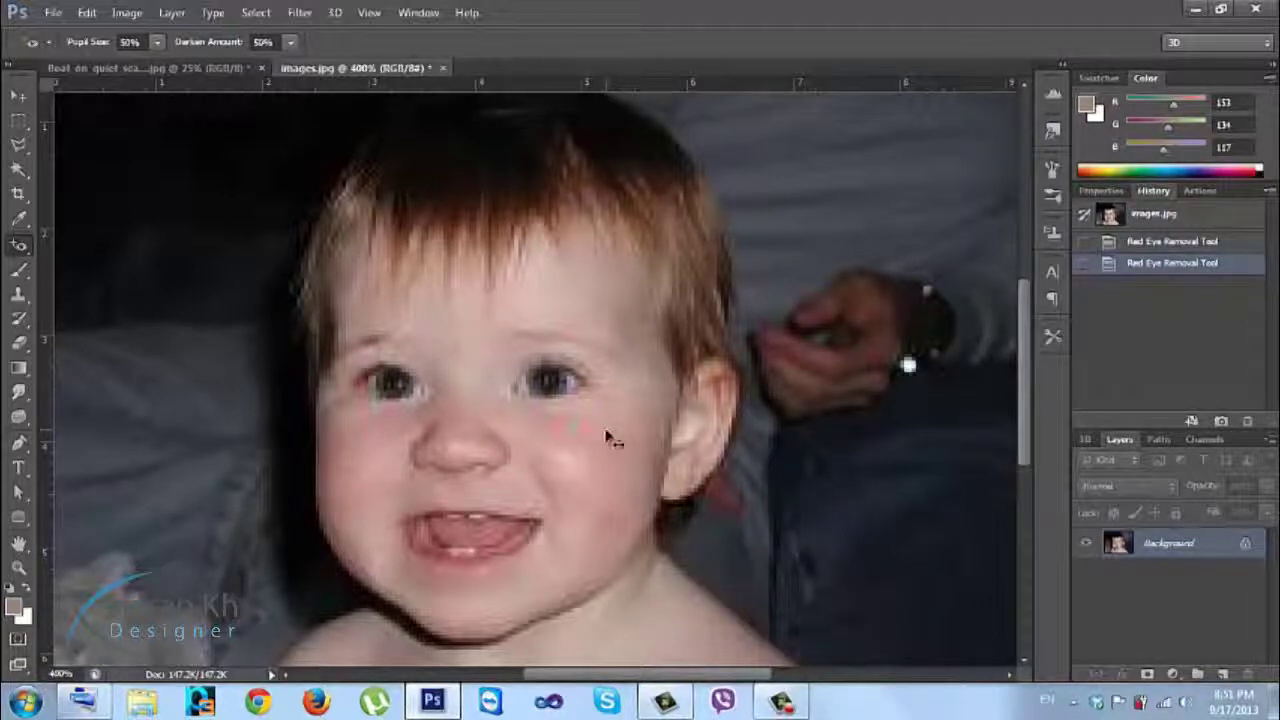
Compare the baby portrait's original and red-eye-corrected states, and close images.jpg without saving the changes
scroll(610, 440, "down", 3)
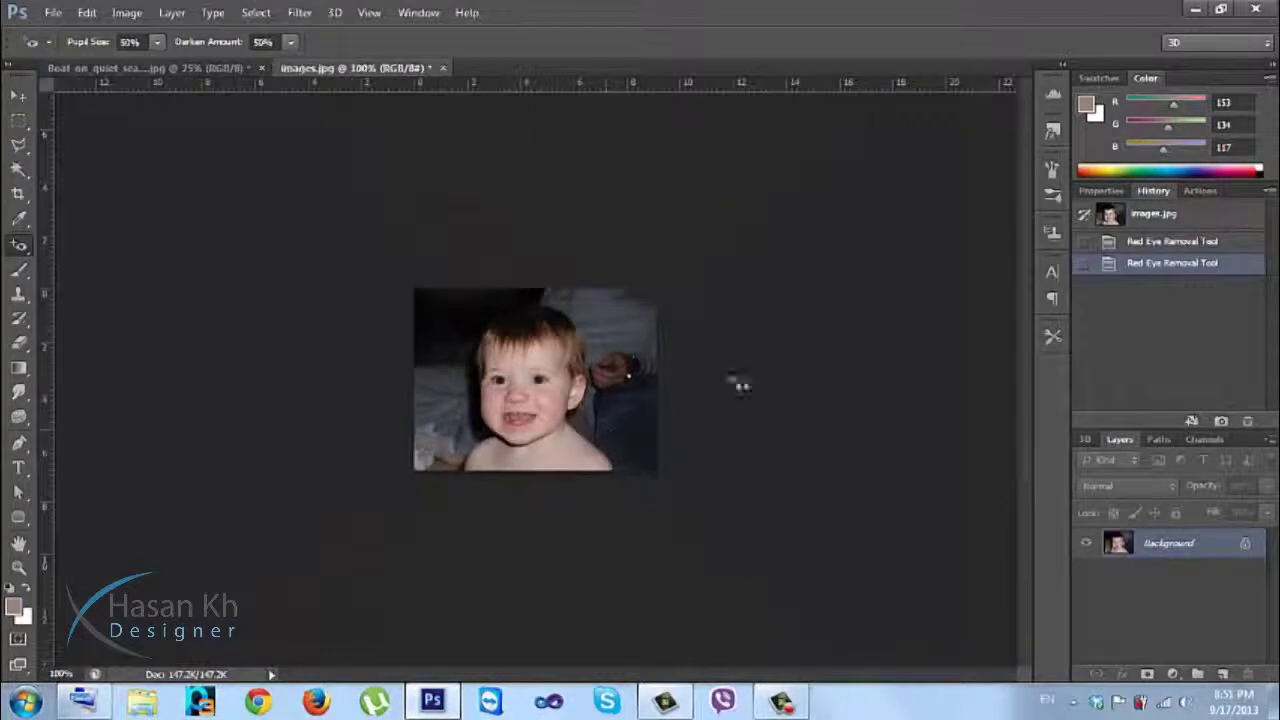
left_click(1150, 214)
left_click(1155, 264)
left_click(443, 68)
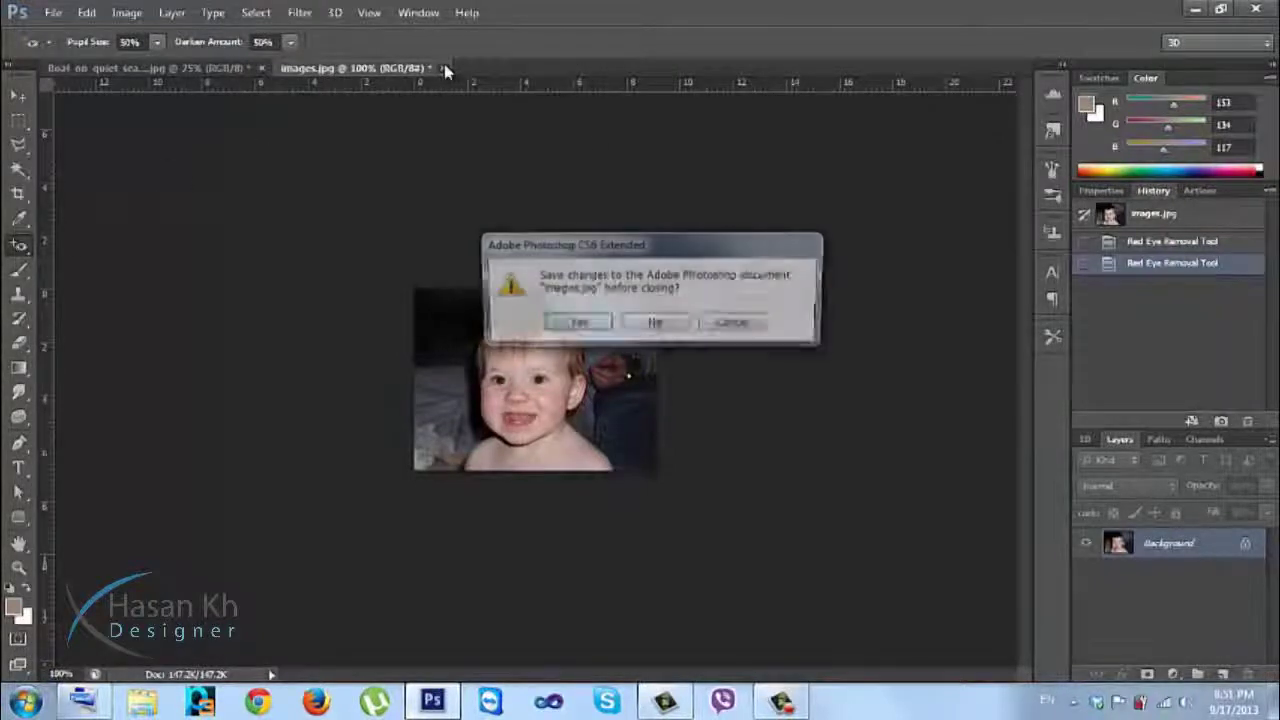
left_click(655, 324)
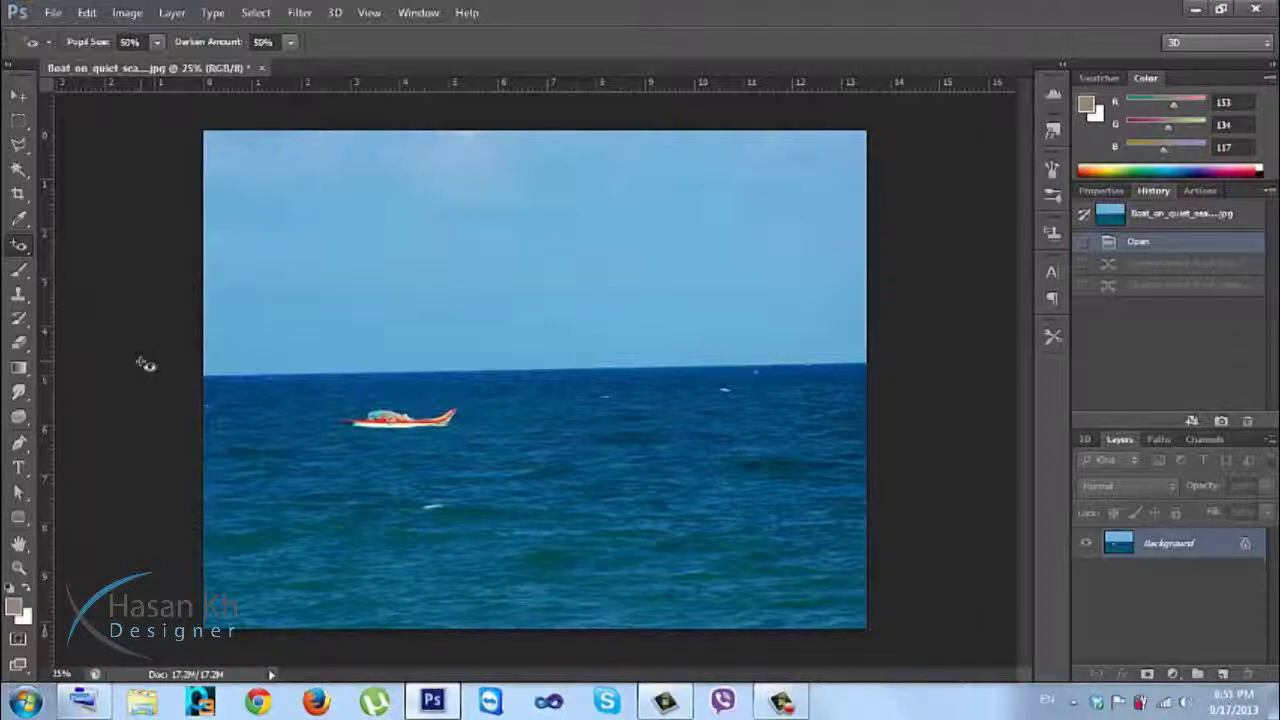
Convert the sea photo to black and white with Reds 51%, Greens 60%, Cyans 66% and Blues 51%
left_click(127, 13)
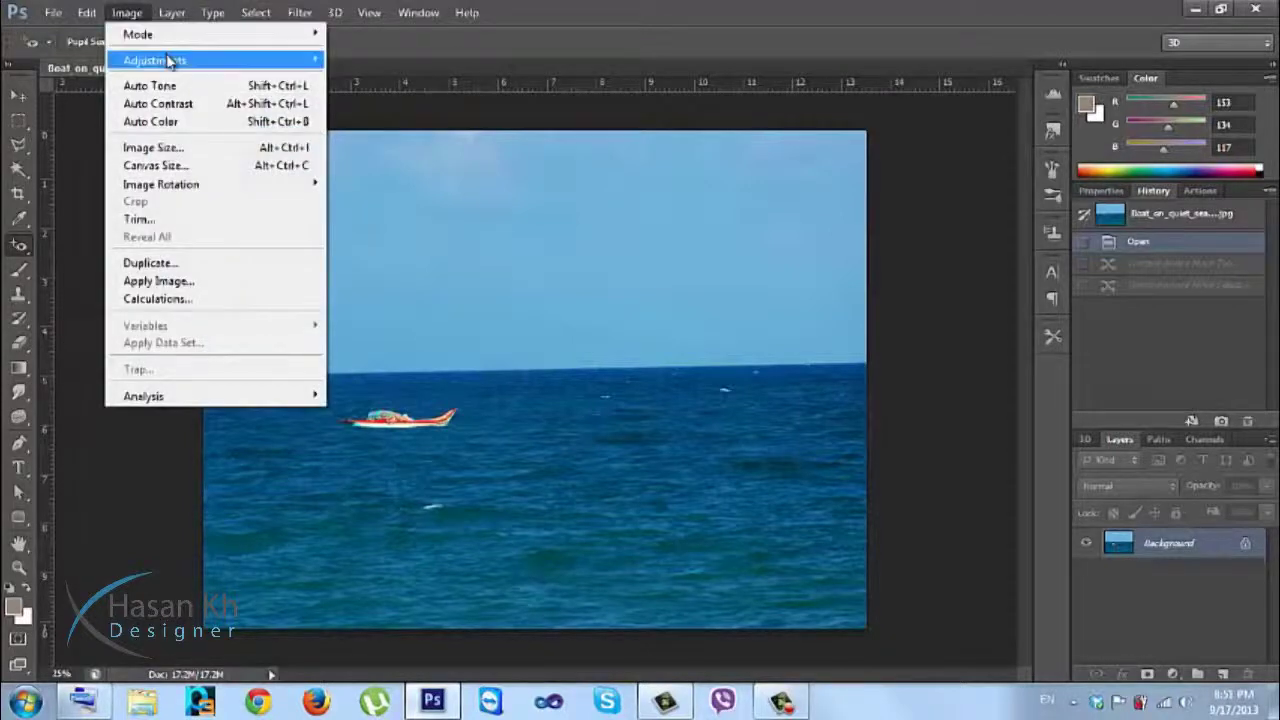
mouse_move(170, 61)
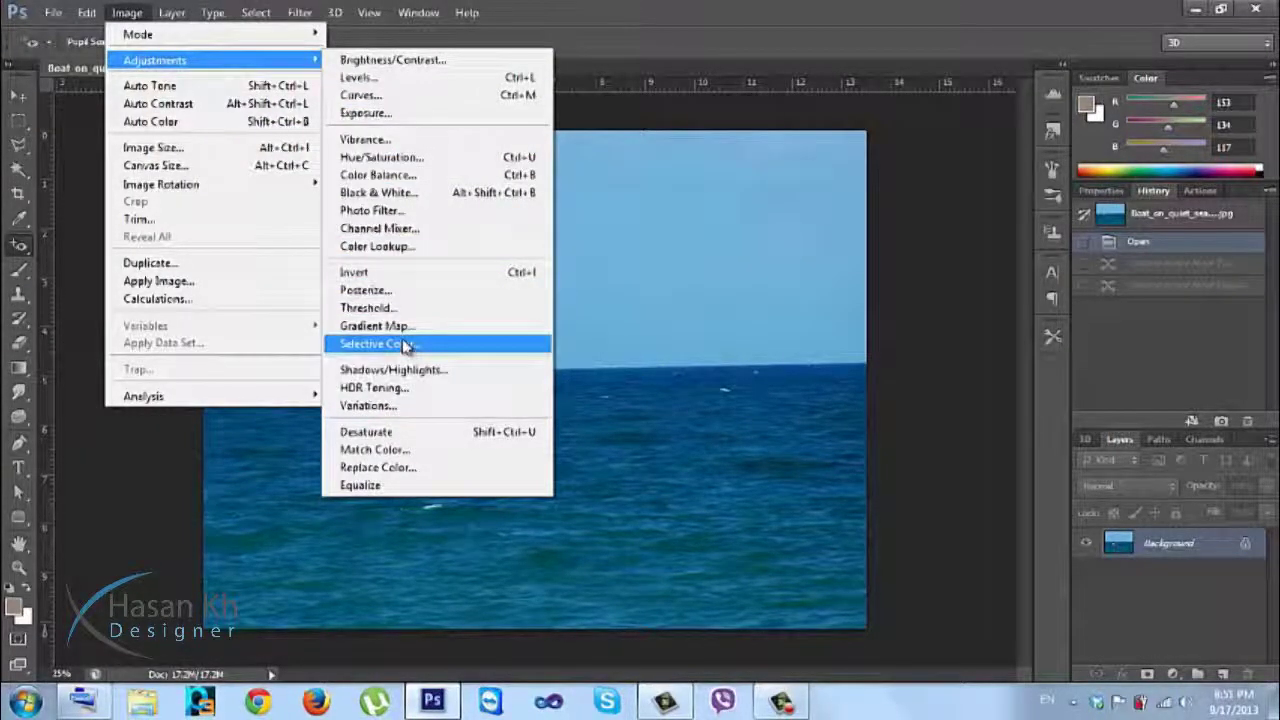
left_click(423, 200)
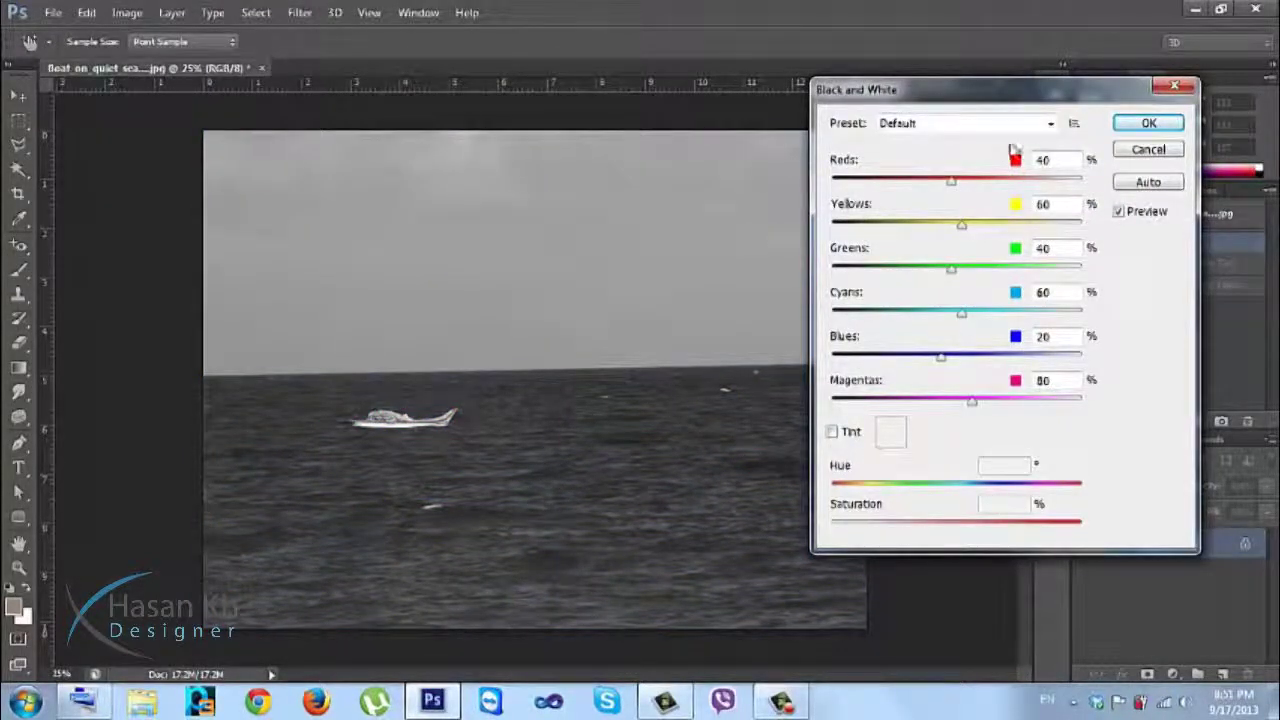
left_click_drag(949, 99, 952, 126)
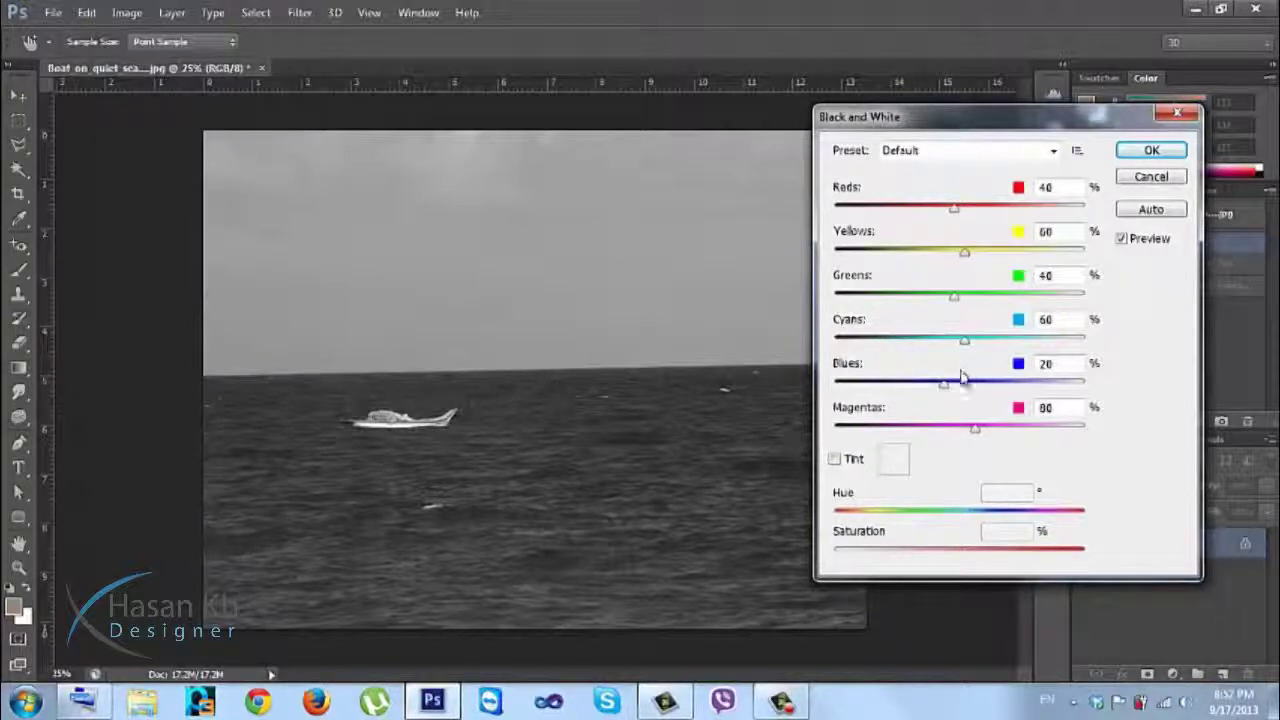
mouse_move(944, 384)
left_mouse_down()
mouse_move(905, 389)
mouse_move(1012, 389)
mouse_move(921, 390)
mouse_move(971, 391)
mouse_move(960, 389)
left_mouse_up()
mouse_move(966, 341)
left_mouse_down()
mouse_move(910, 343)
mouse_move(970, 345)
left_mouse_up()
mouse_move(954, 297)
left_mouse_down()
mouse_move(889, 294)
mouse_move(965, 296)
left_mouse_up()
left_click_drag(955, 208, 960, 256)
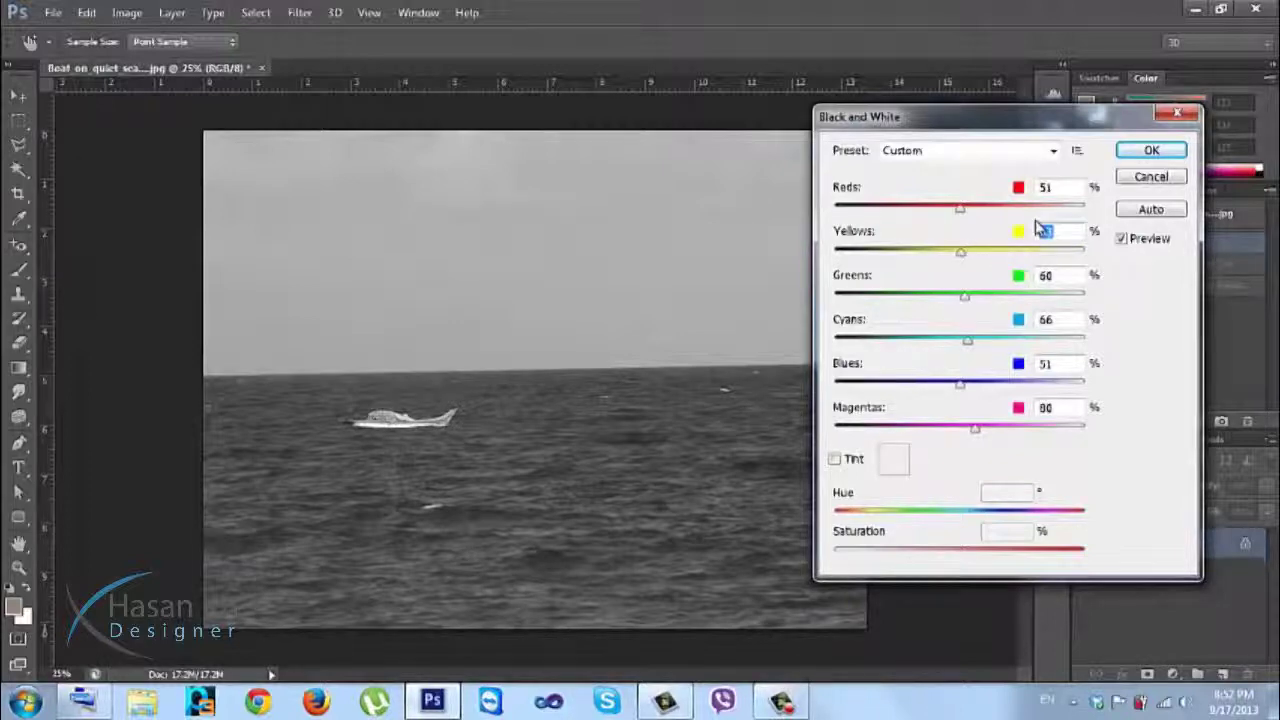
left_click(1147, 152)
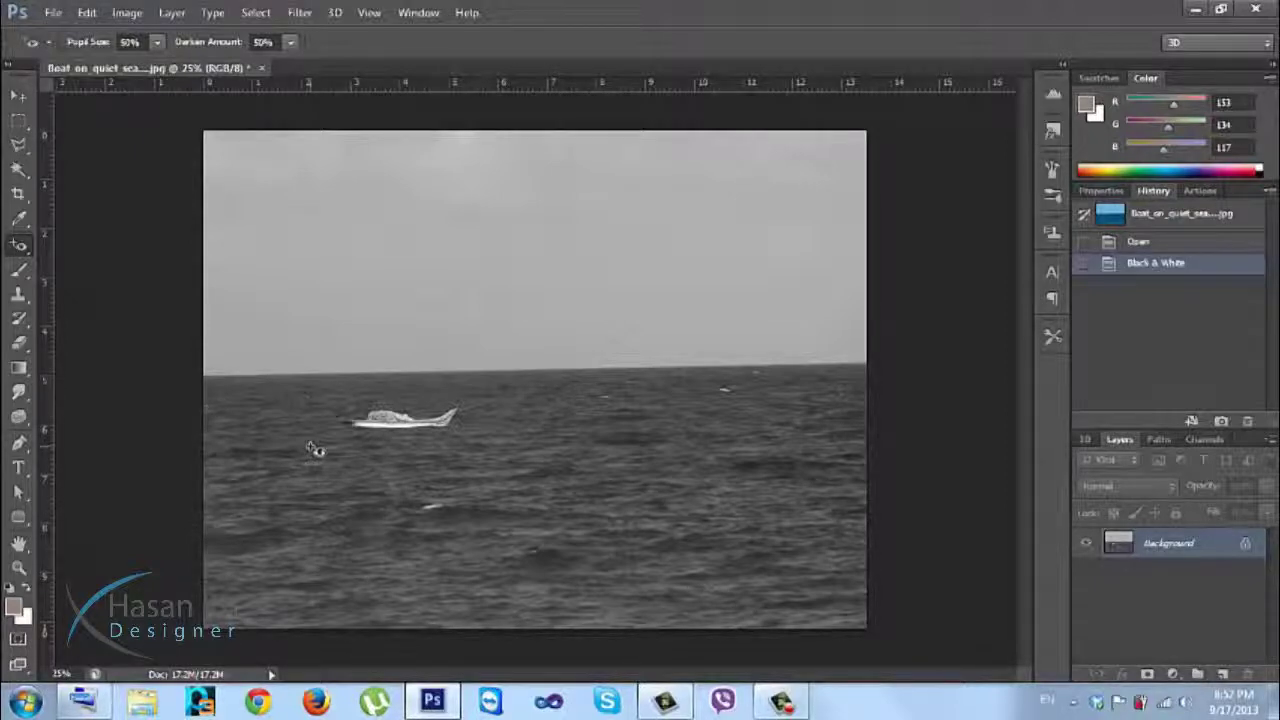
Switch to the Move tool, detach the History panel so it floats over the photo, and enlarge it
left_click(19, 96)
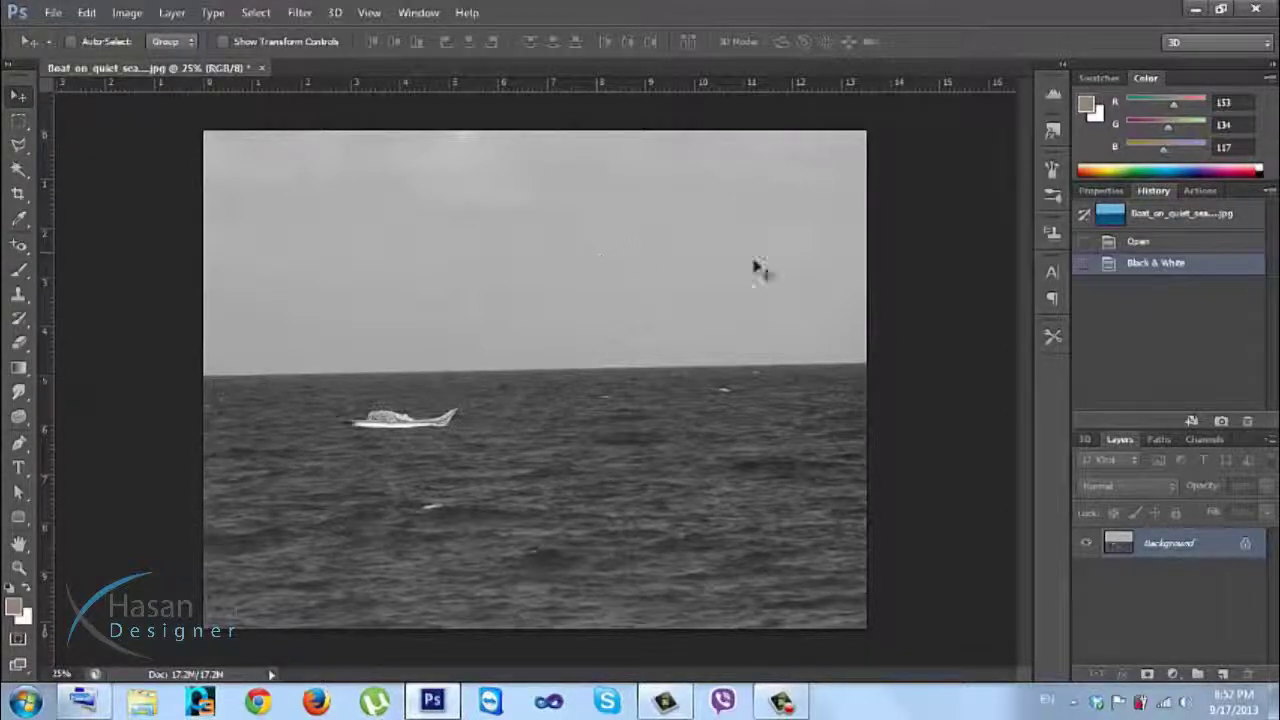
left_click_drag(1166, 196, 860, 142)
left_click_drag(922, 237, 928, 514)
left_click_drag(838, 327, 710, 325)
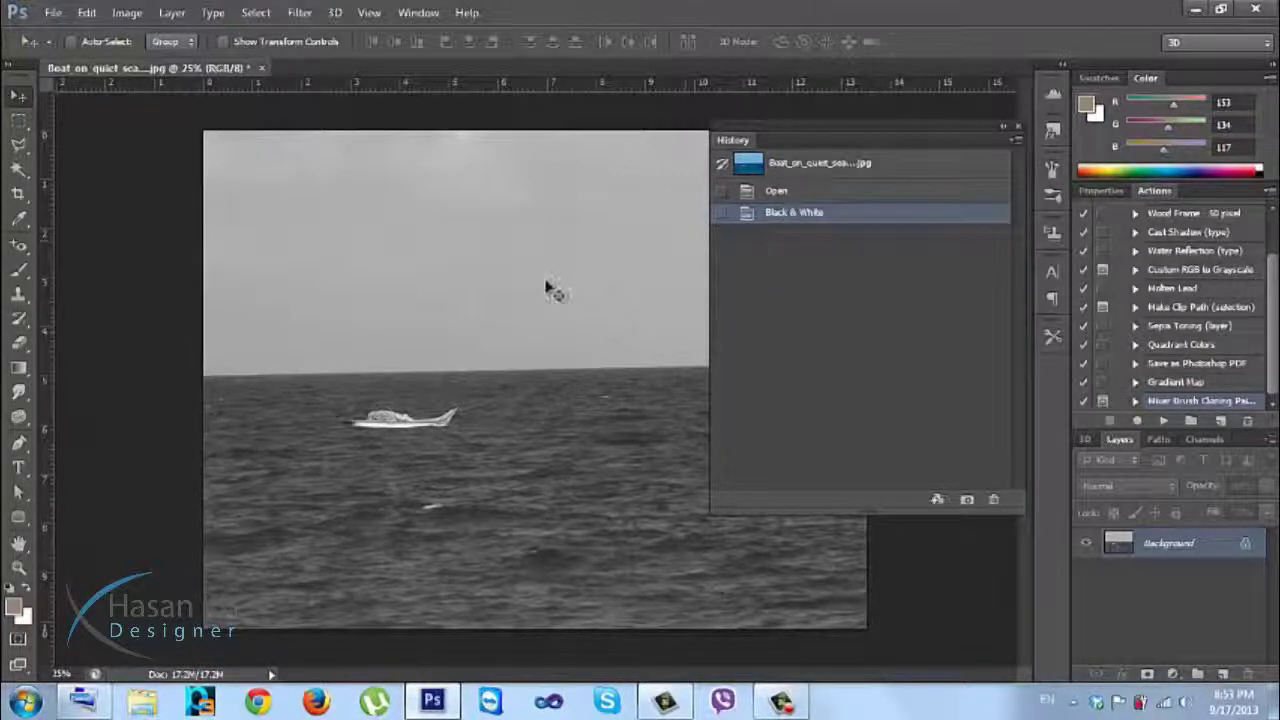
Review the sea photo's original snapshot and Open state in the history, and return to the Black & White state
left_click(800, 165)
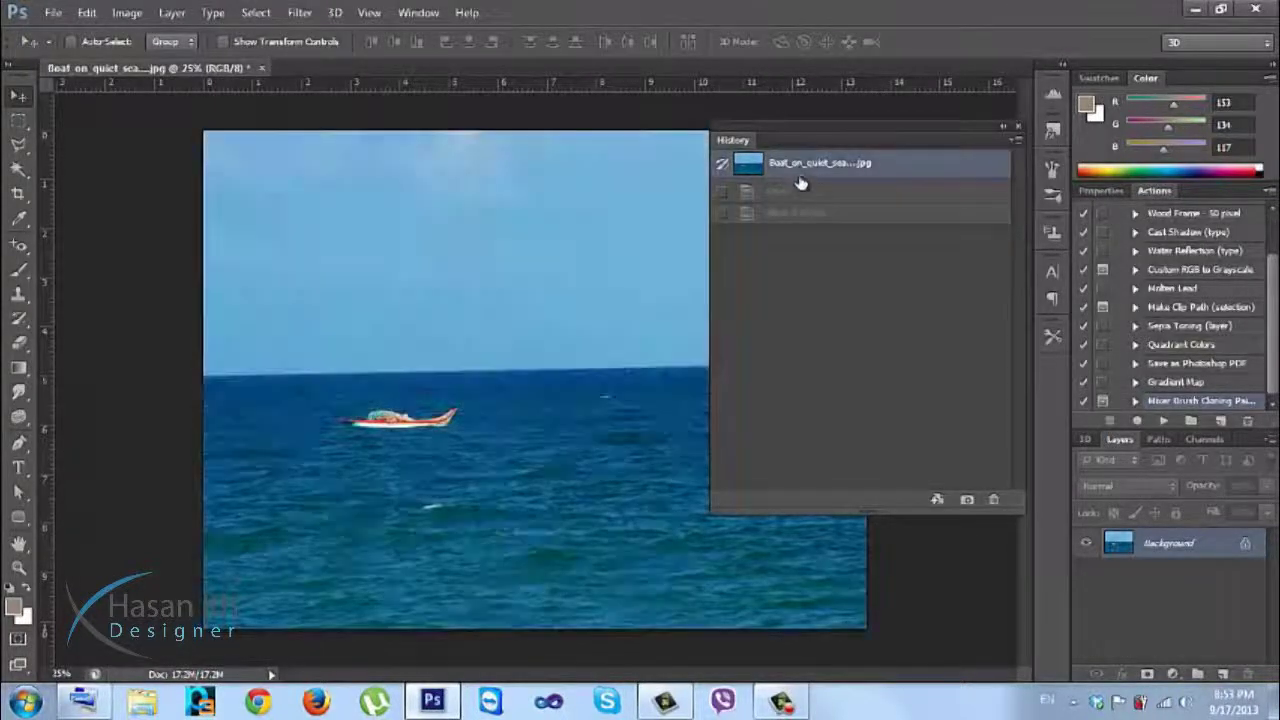
left_click(797, 192)
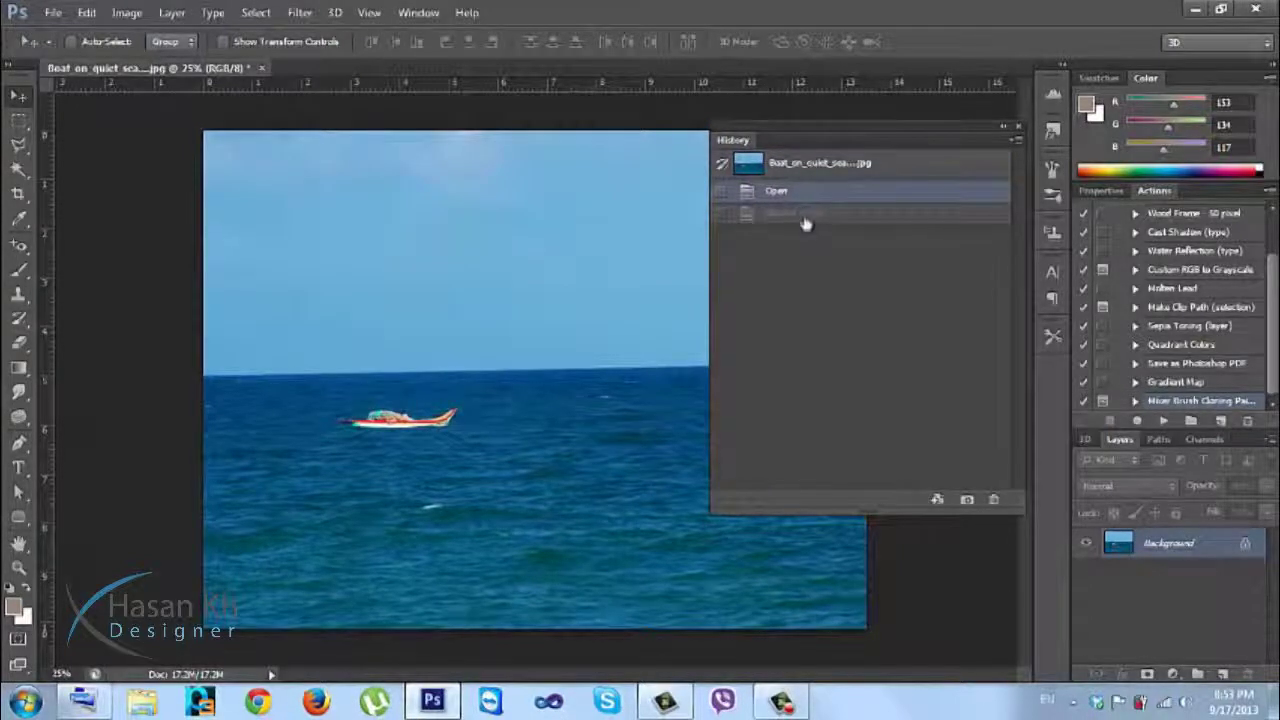
left_click(800, 220)
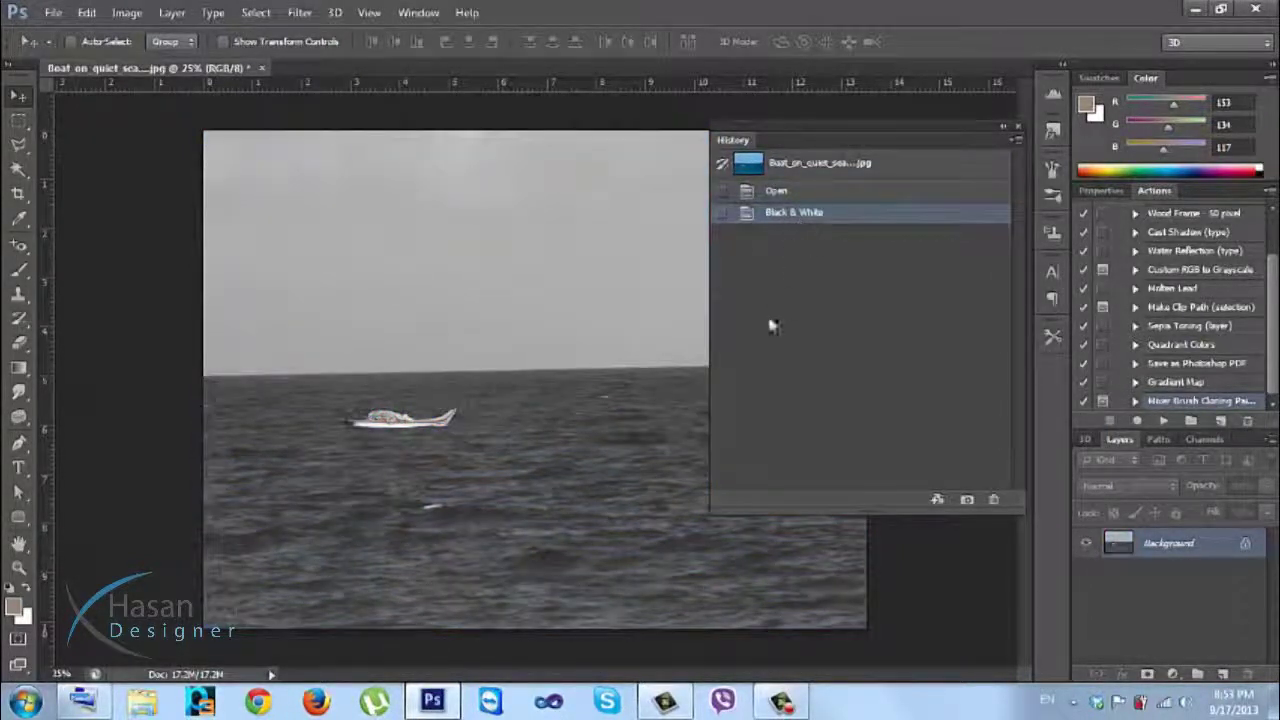
Remove the boat from the black-and-white sea photo with the Spot Healing Brush at size 175 in Proximity Match mode
left_click(18, 342)
left_click(18, 245)
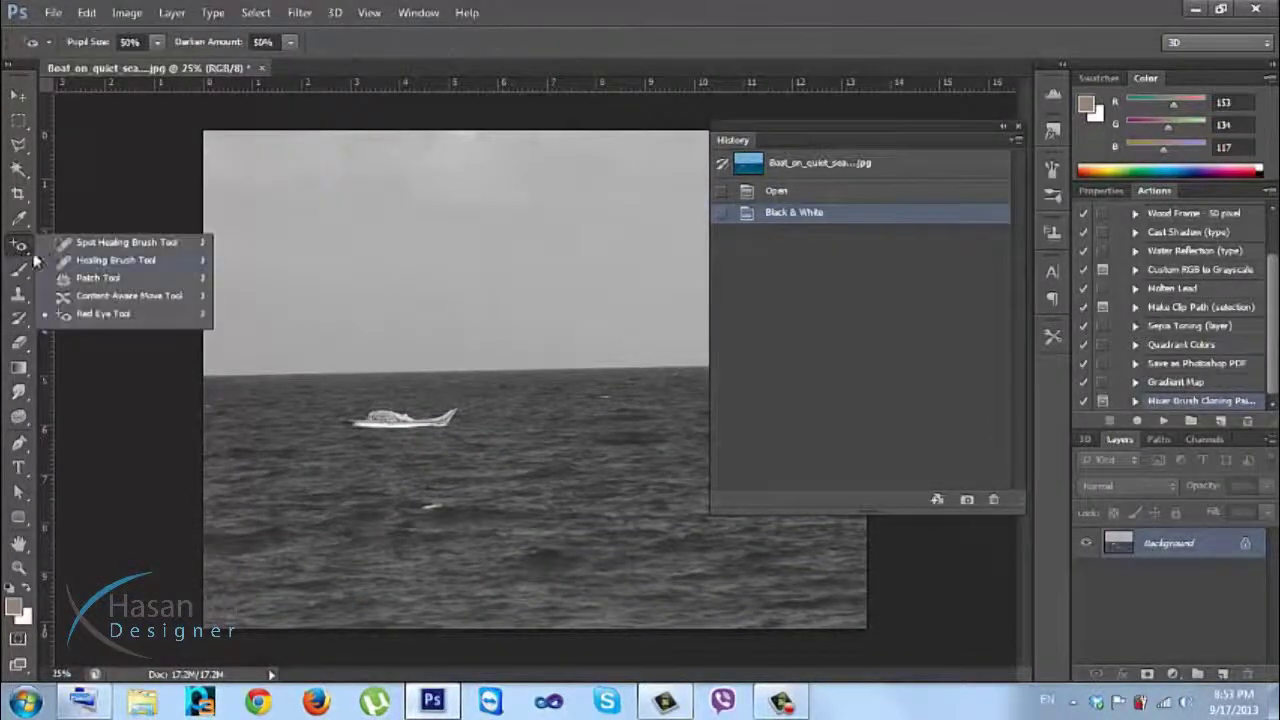
left_click(65, 243)
left_click_drag(346, 418, 455, 421)
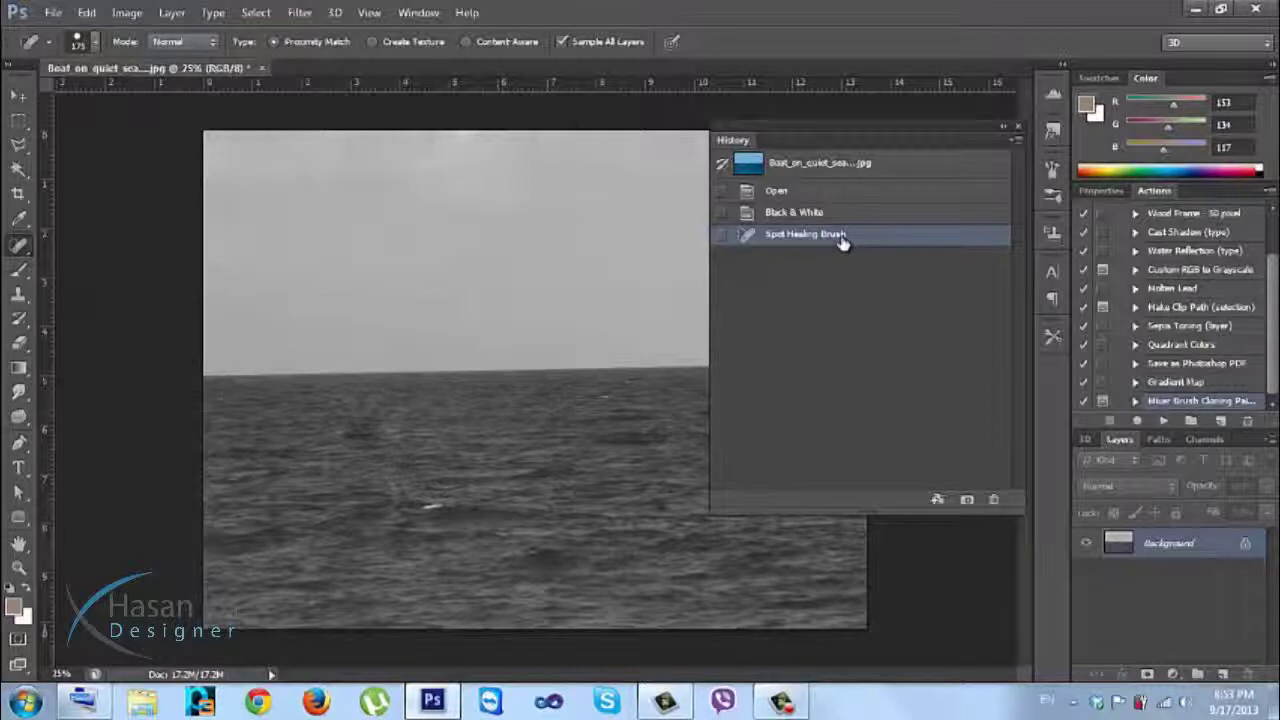
Step the photo back to its Open state and restore the Spot Healing Brush state
key("ctrl+z")
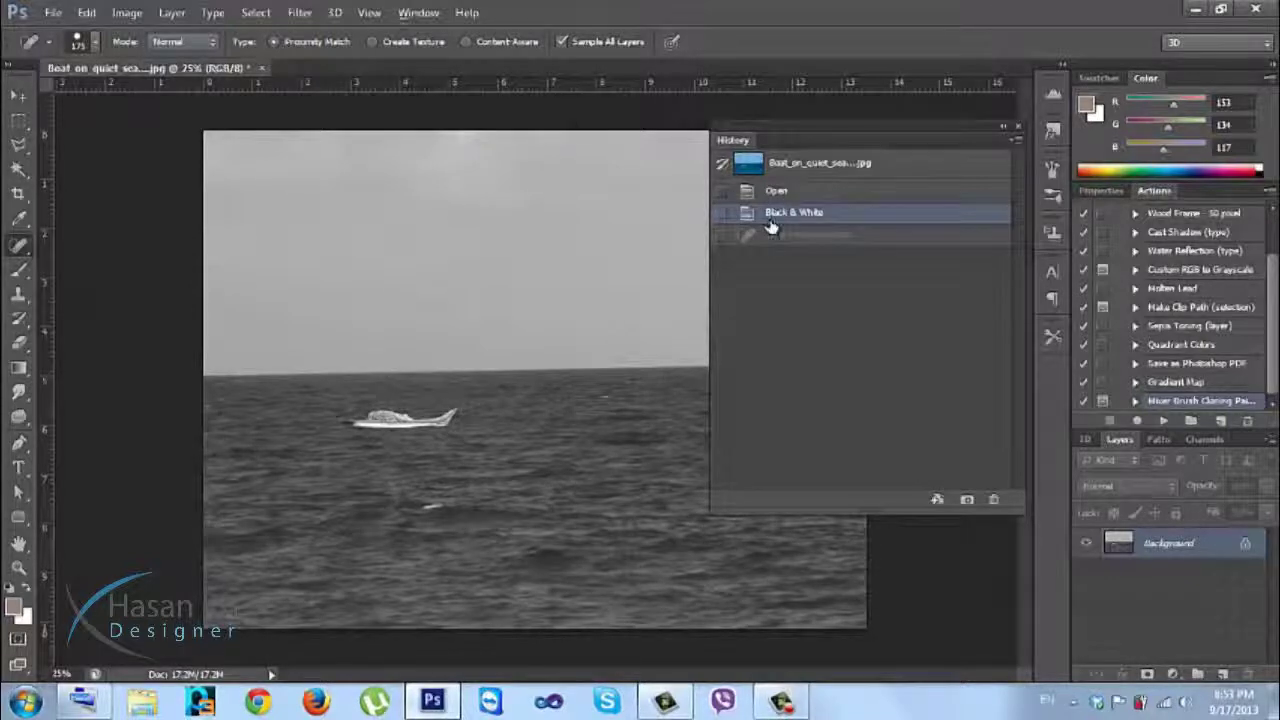
key("ctrl+alt+z")
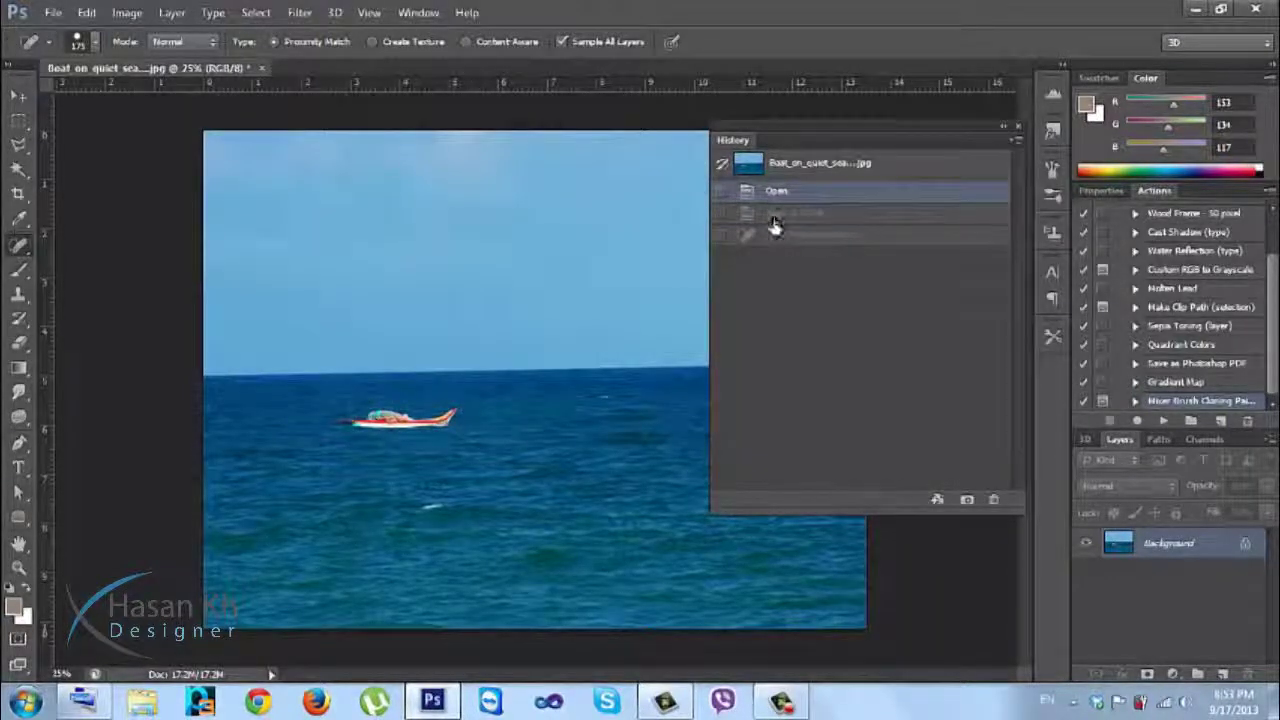
key("ctrl+shift+z")
left_click(773, 236)
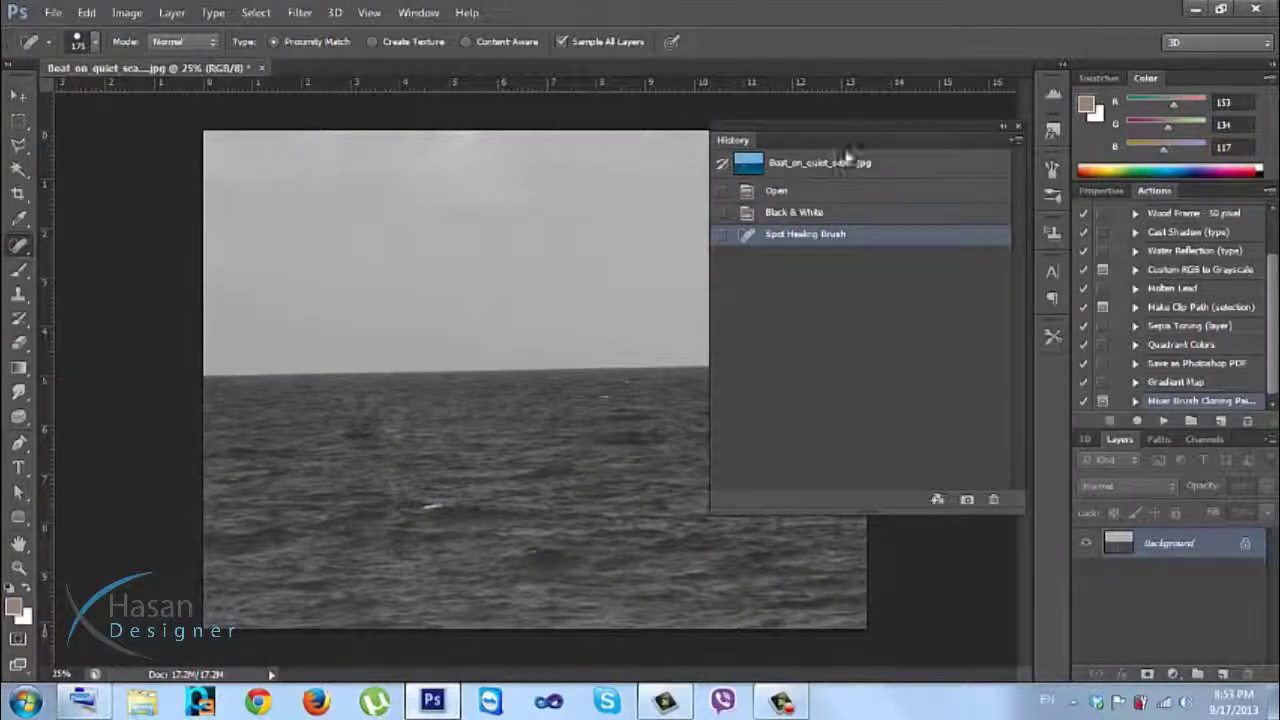
Narrow the floating History panel and, after viewing the Open state, return the photo to its Black & White state
left_click_drag(705, 145, 784, 145)
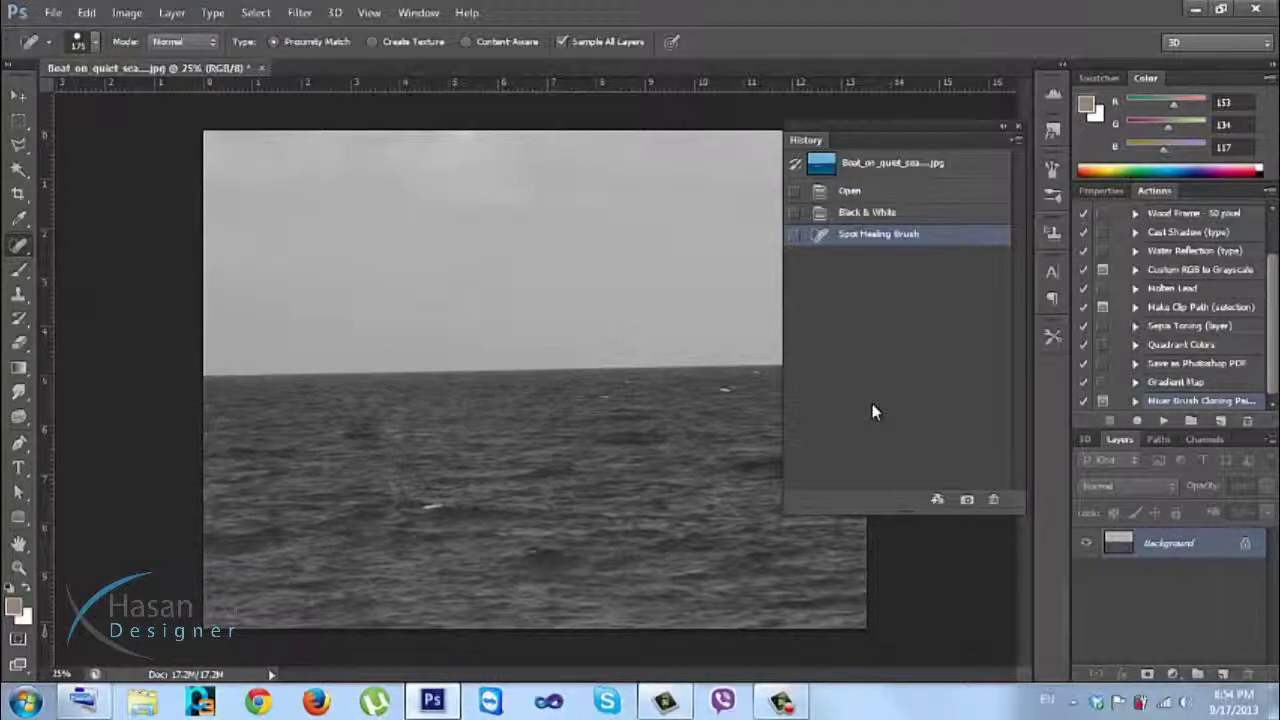
left_click(867, 213)
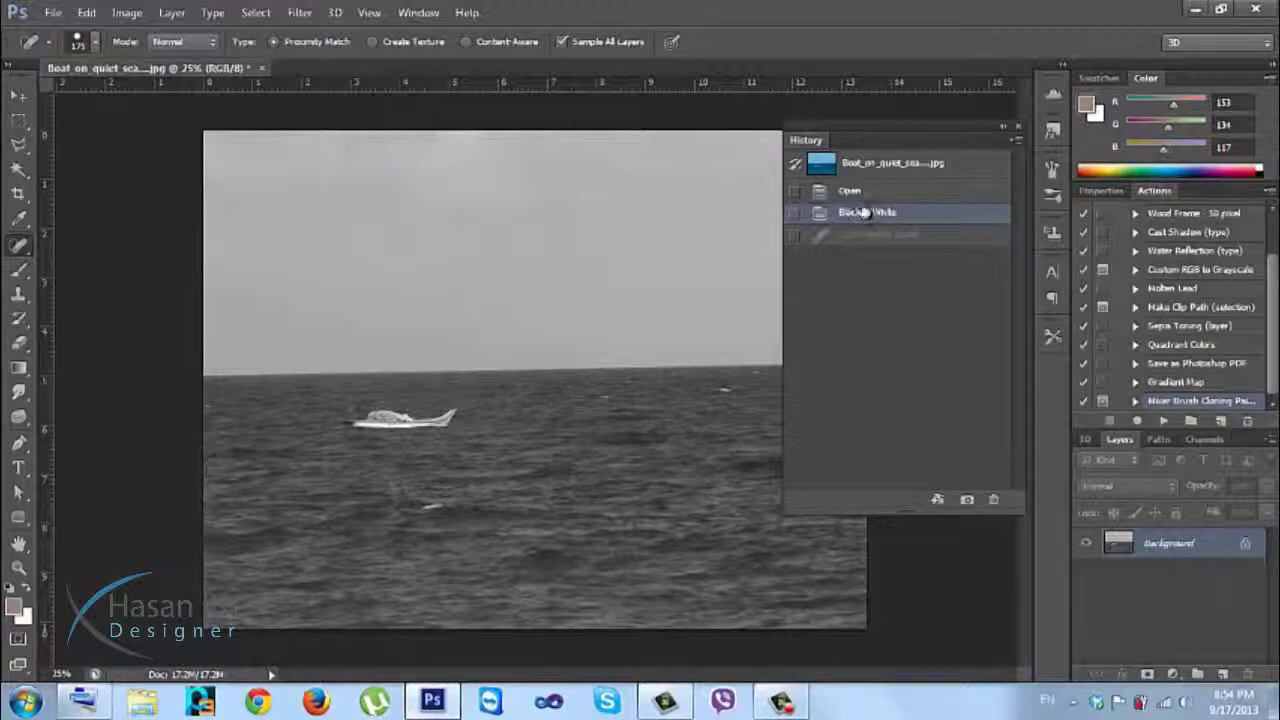
left_click(856, 191)
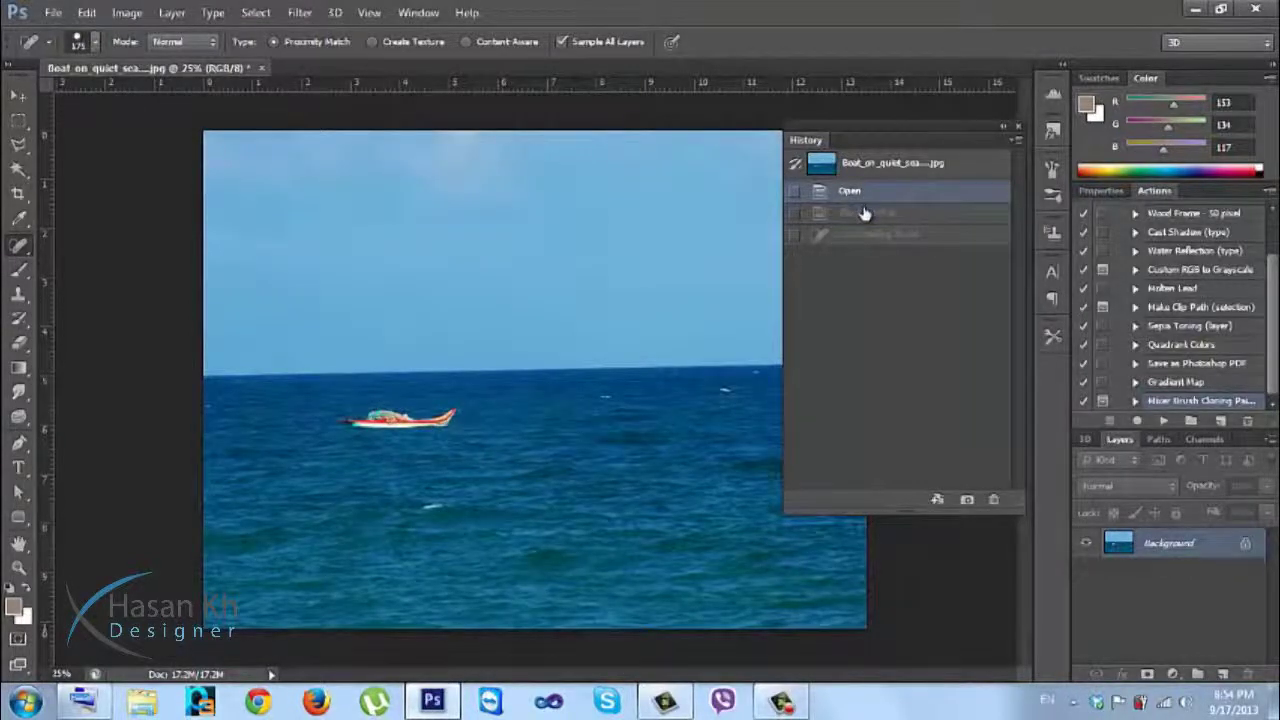
left_click(866, 213)
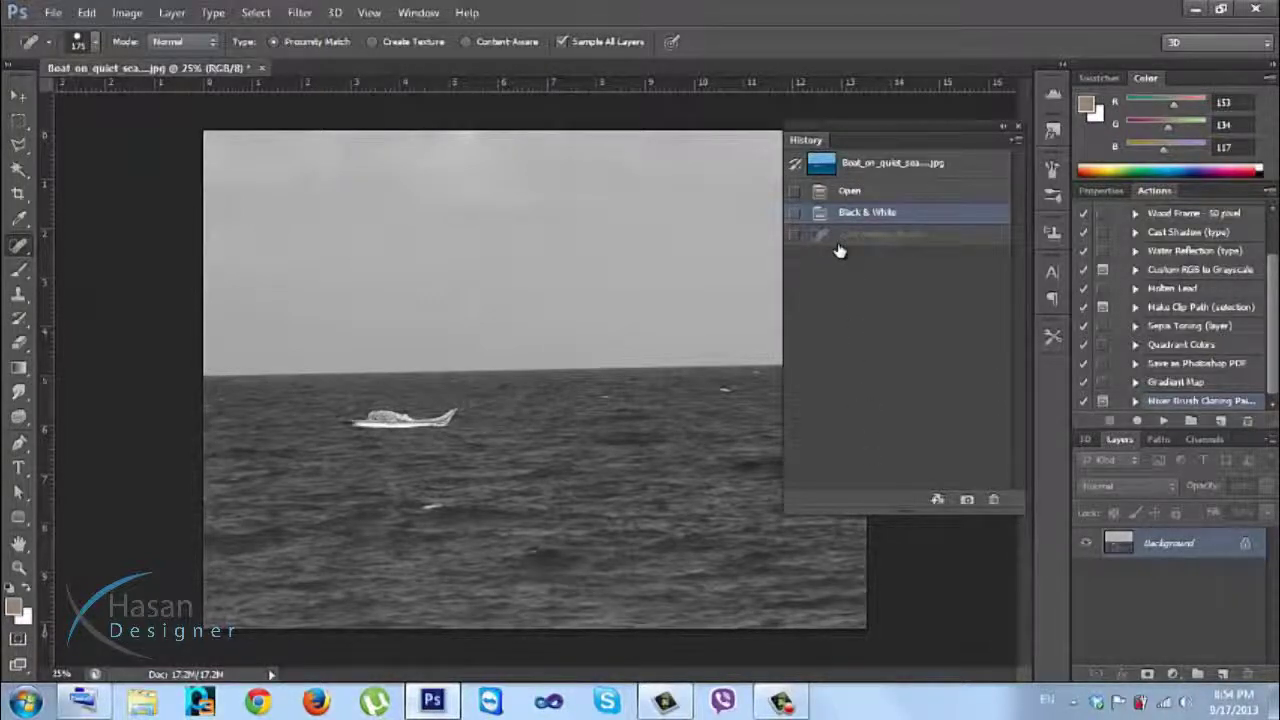
Open the program preferences and examine the History States setting in the Performance section
left_click(87, 13)
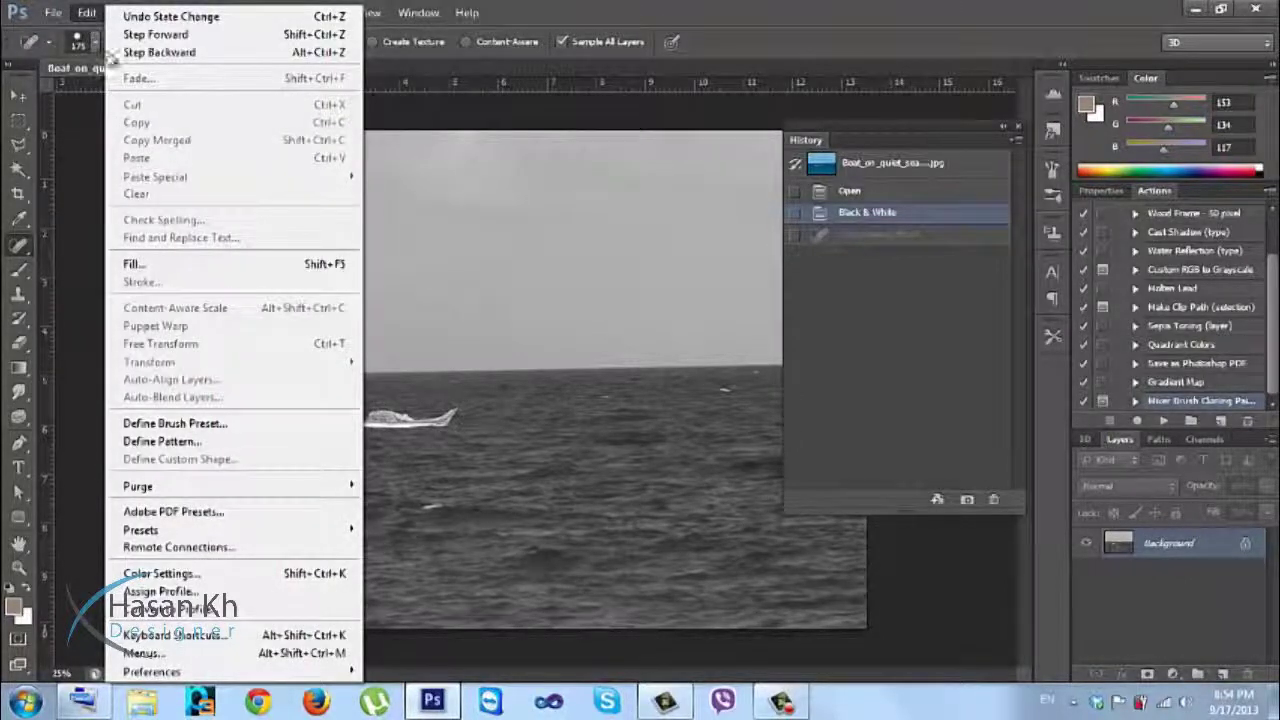
mouse_move(145, 674)
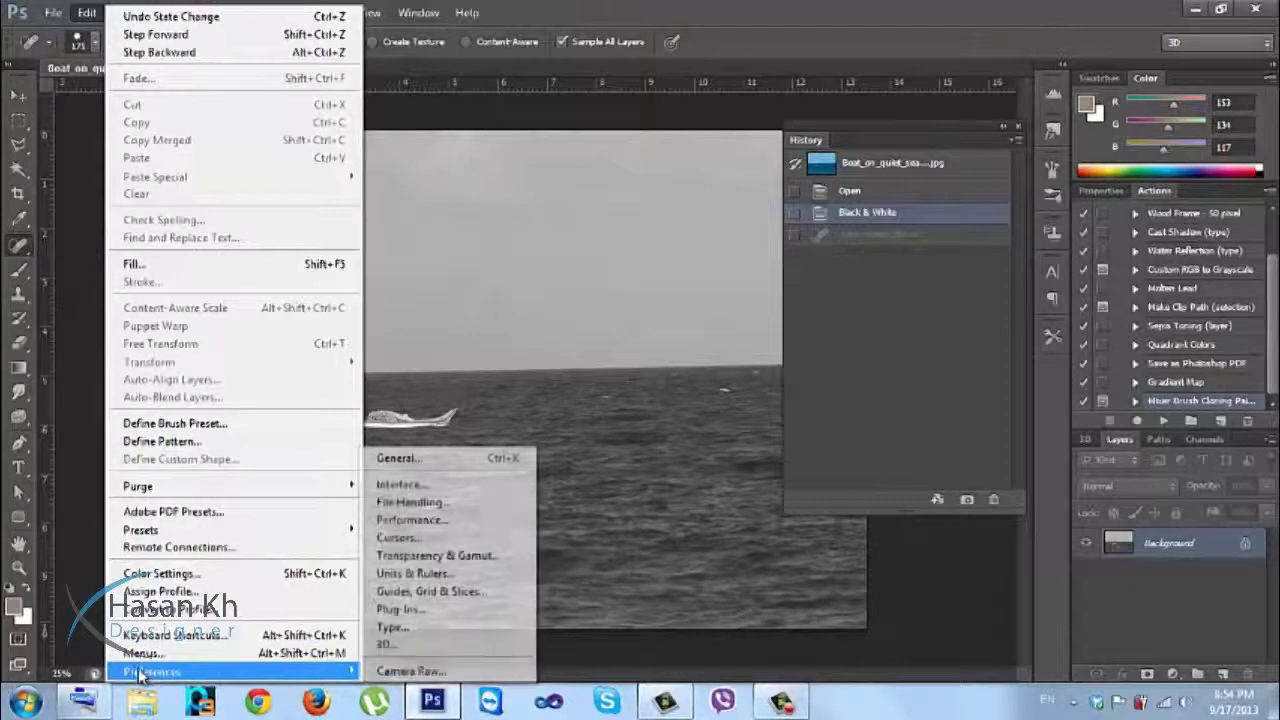
left_click(421, 466)
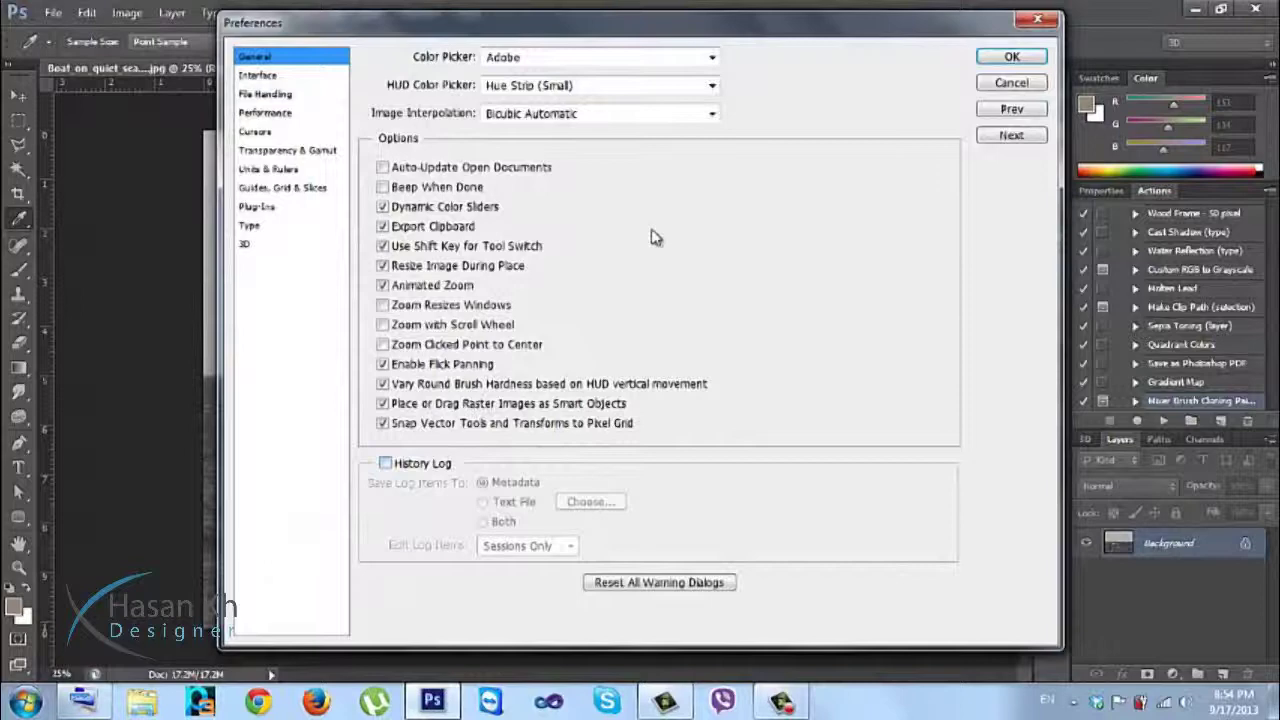
left_click(256, 76)
left_click(258, 94)
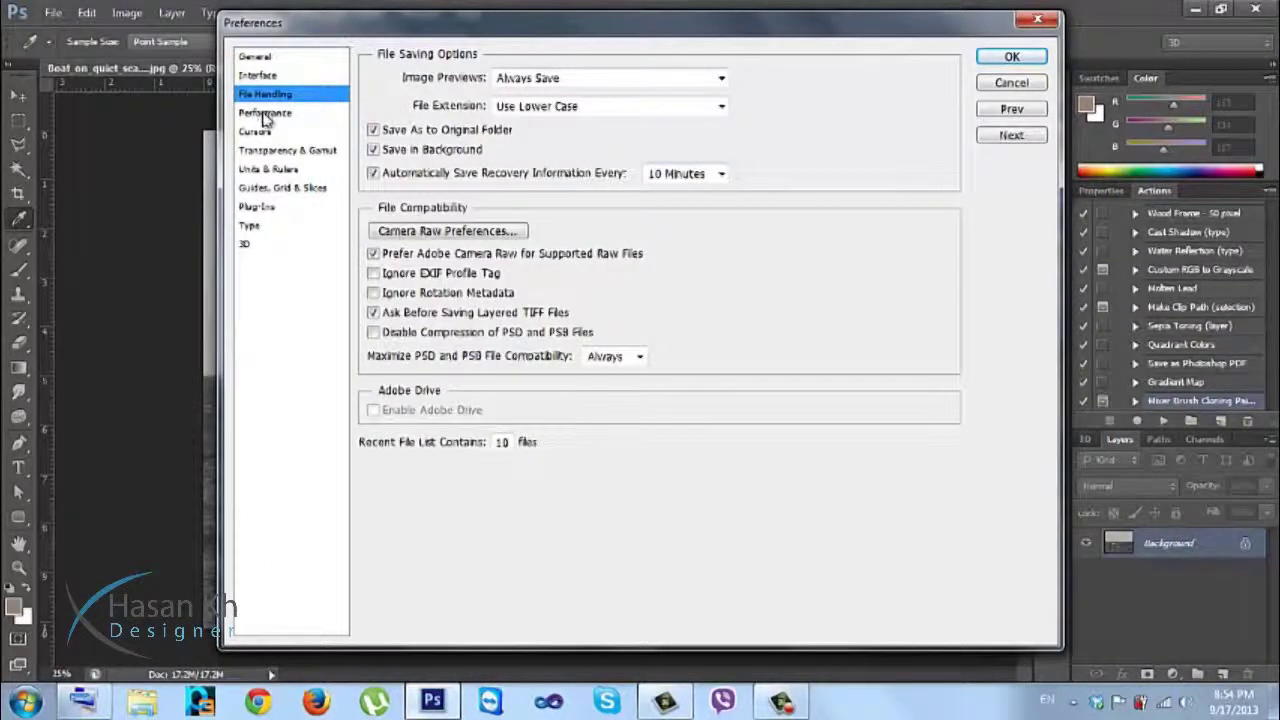
left_click(265, 114)
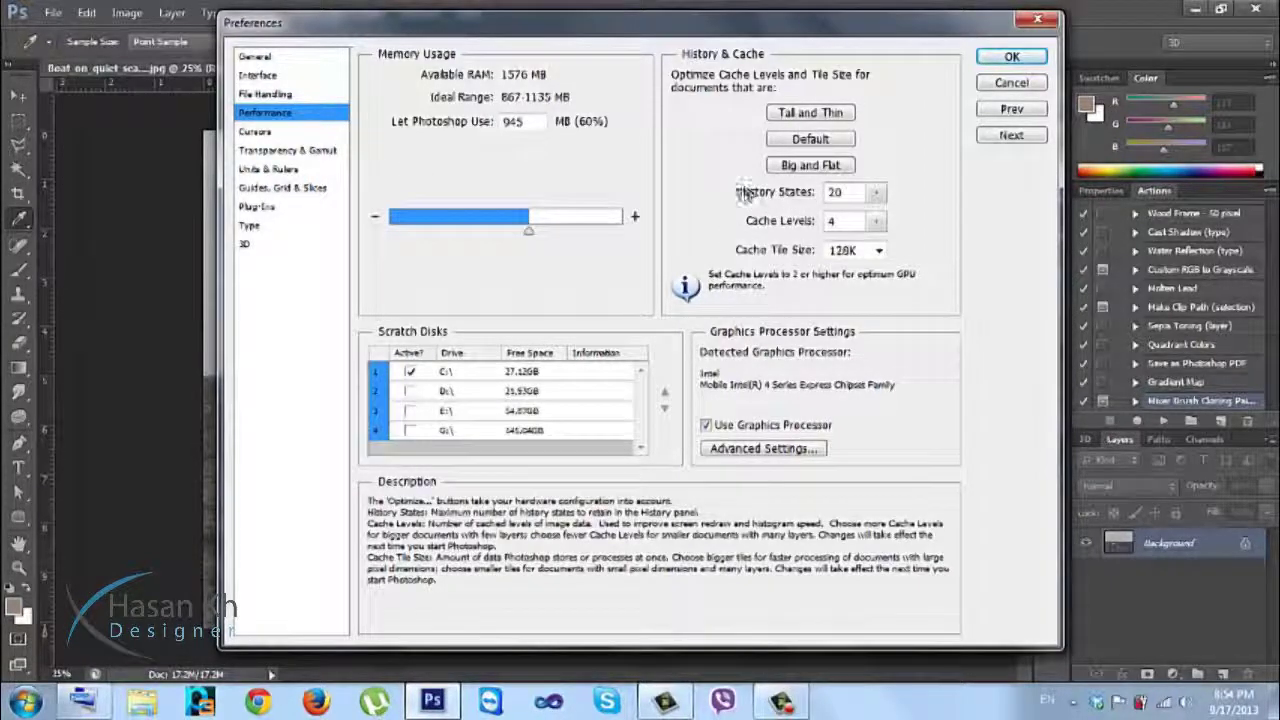
left_click(874, 196)
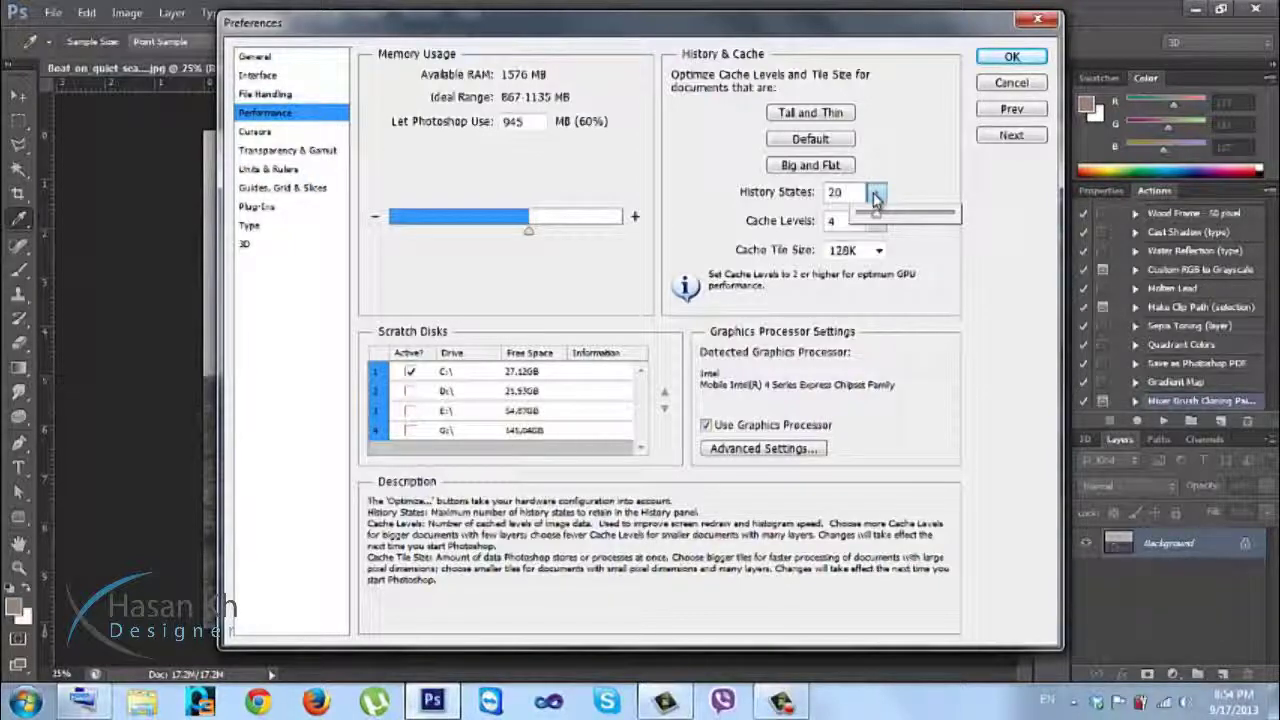
left_click(664, 160)
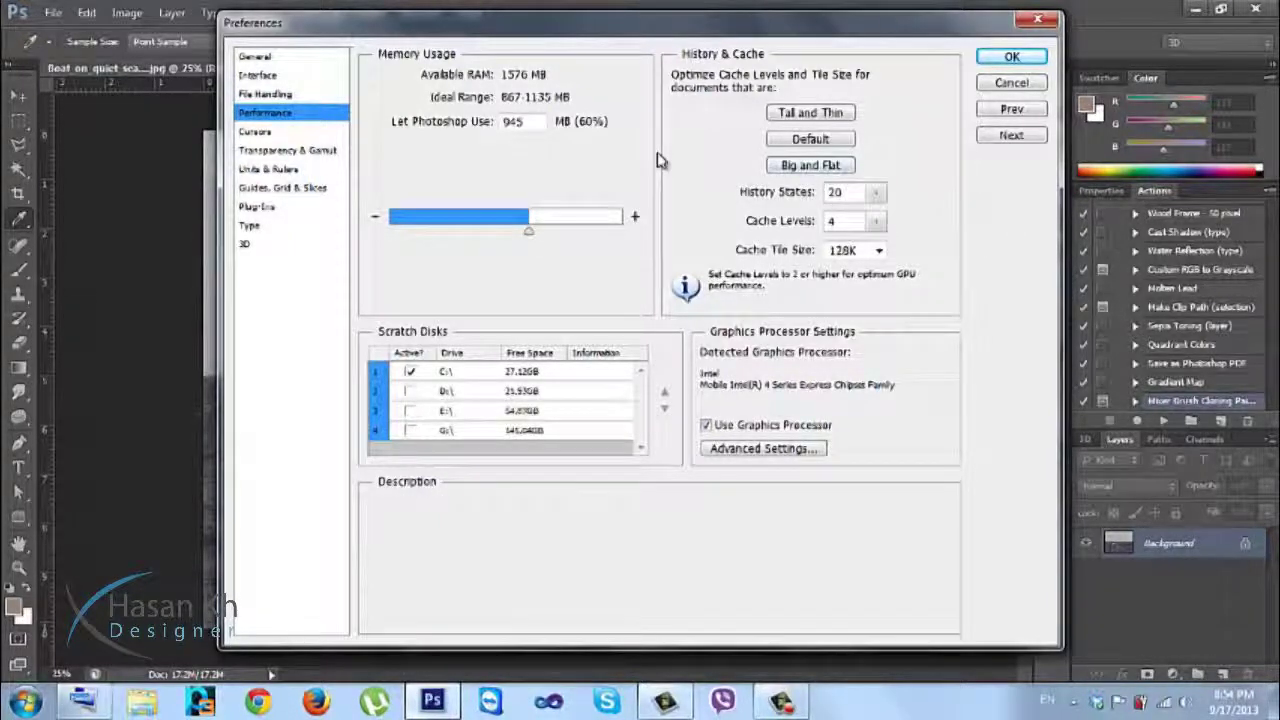
Look through the other preference categories, from General and Transparency & Gamut to Type and 3D
left_click(256, 57)
left_click(310, 95)
left_click(300, 112)
left_click(288, 150)
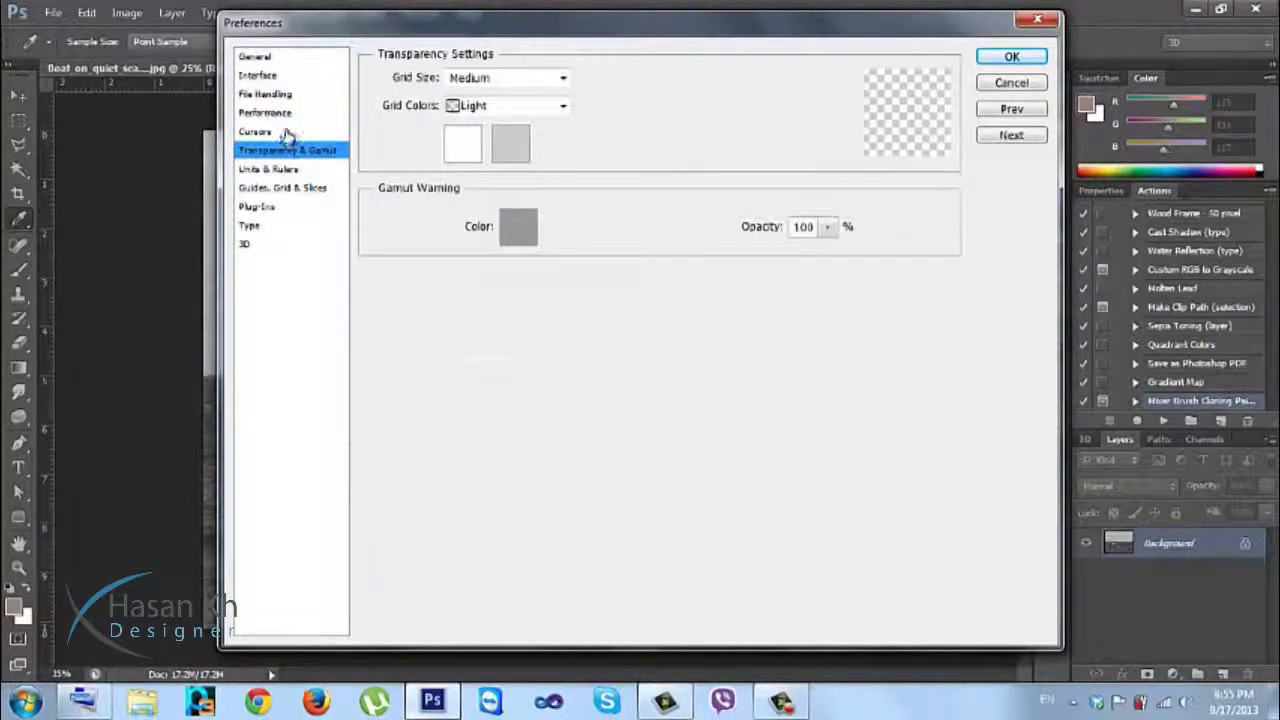
left_click(283, 131)
left_click(288, 170)
left_click(262, 226)
left_click(252, 246)
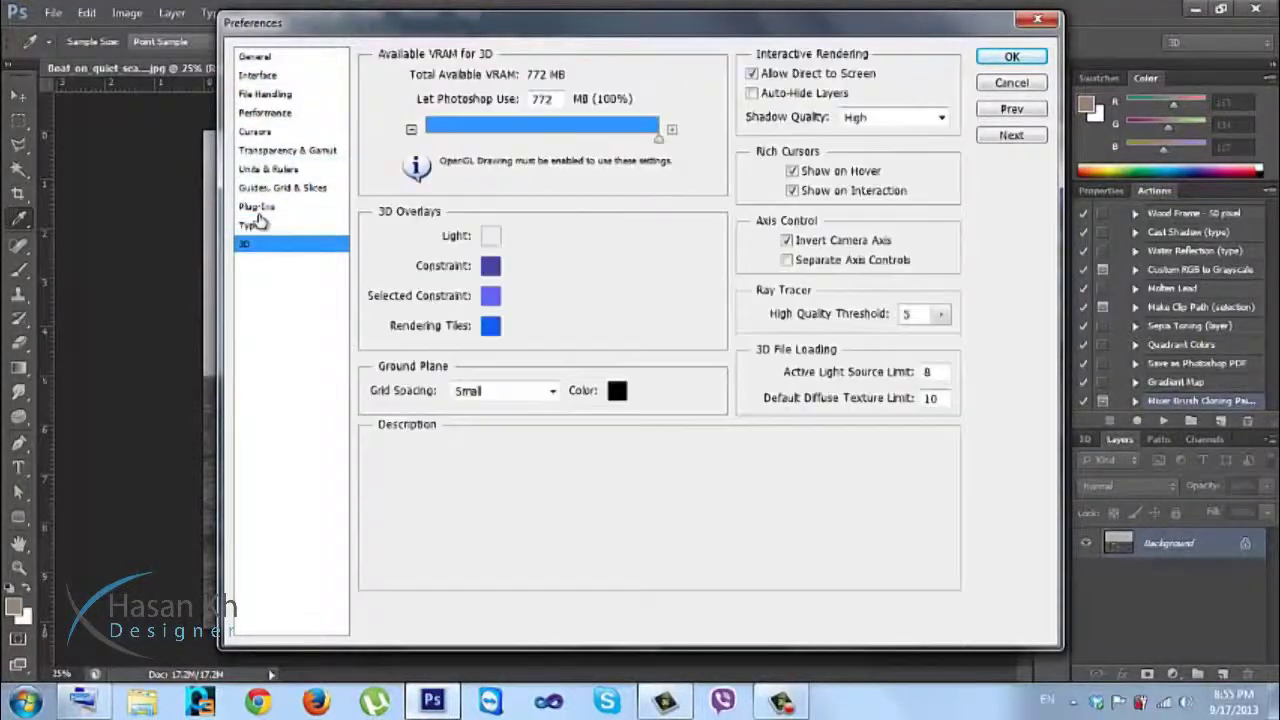
Set the number of History States to 40 in the Performance preferences
left_click(265, 113)
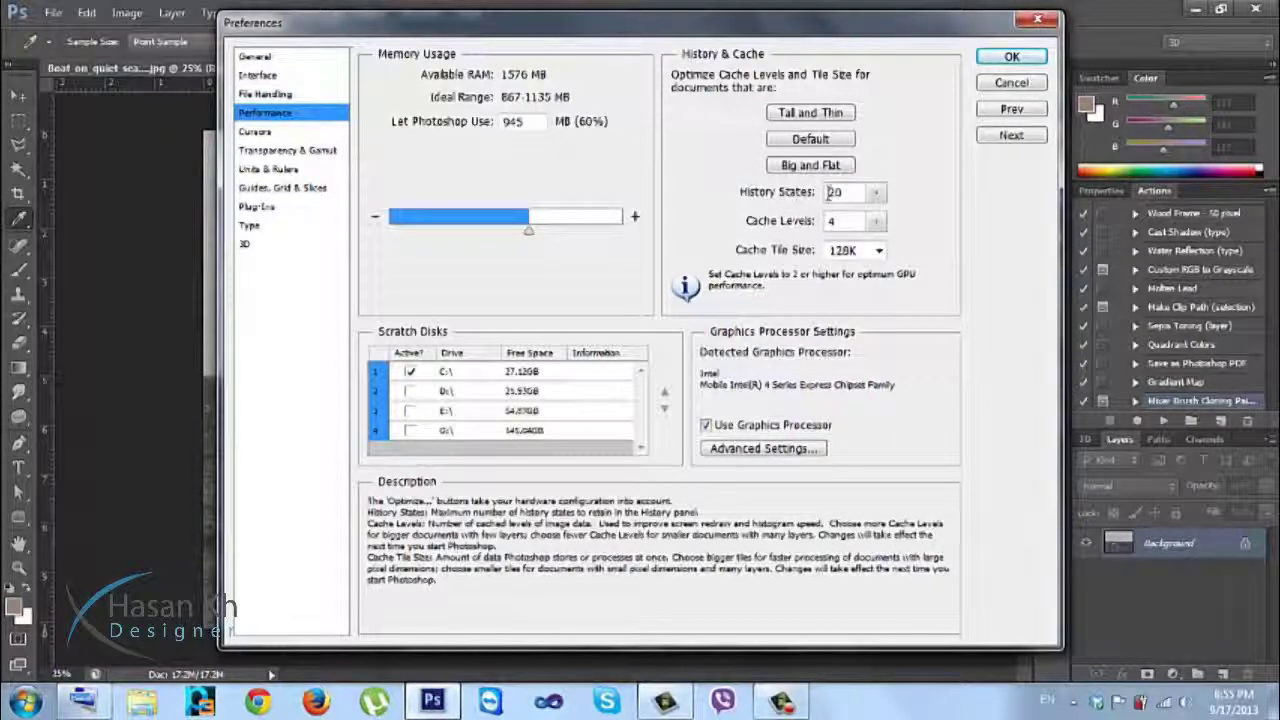
left_click(876, 192)
left_click_drag(871, 206, 890, 216)
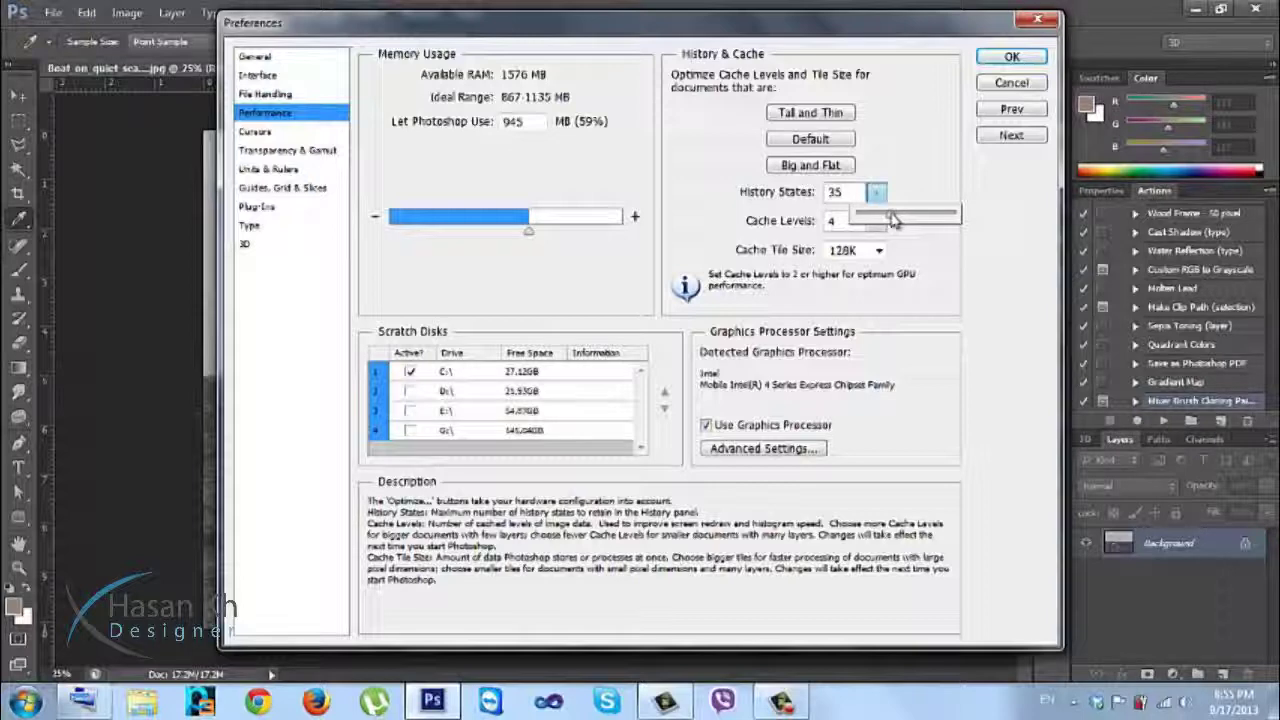
left_click_drag(895, 219, 893, 218)
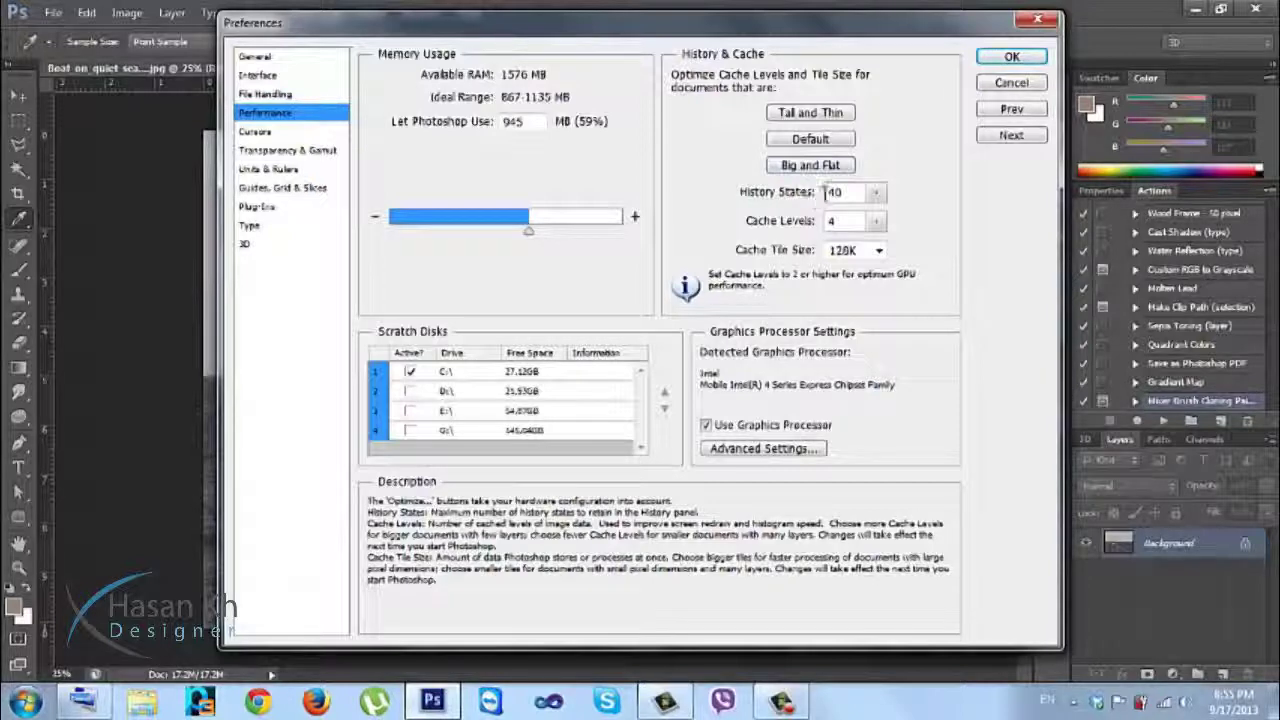
Inspect the Cache Levels setting without changing it and set the memory Photoshop may use to 954 MB
left_click(877, 221)
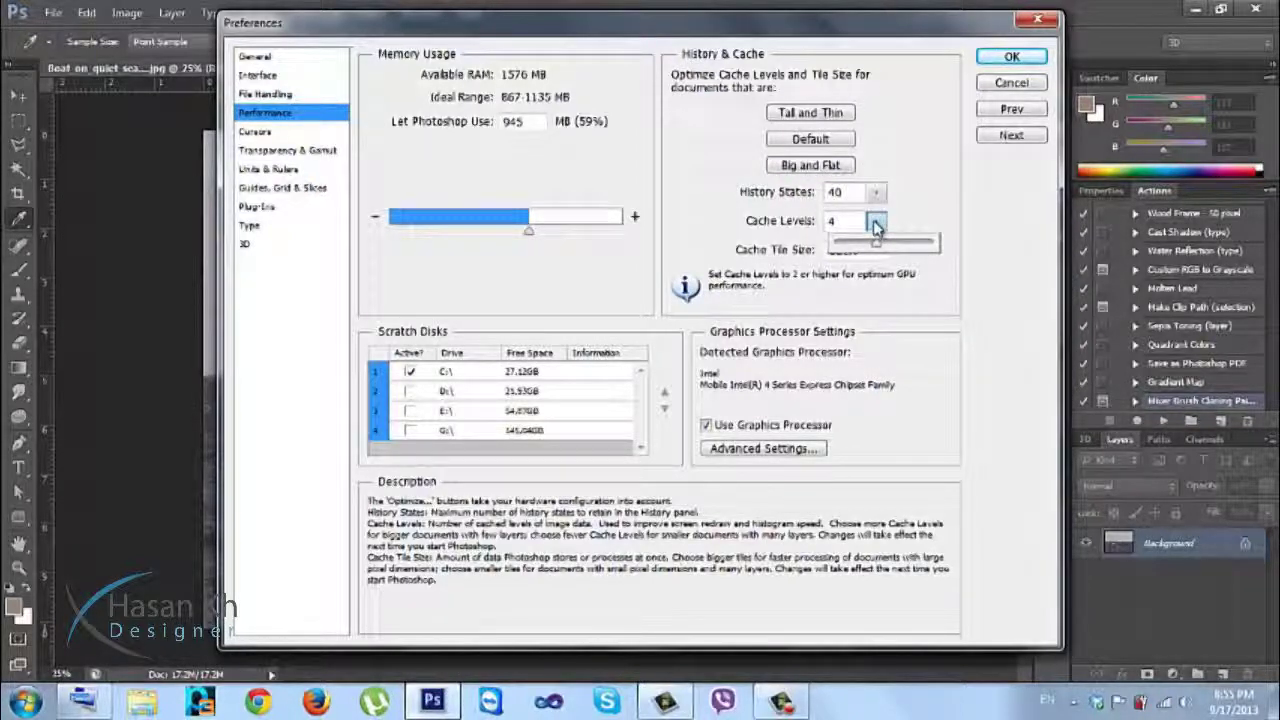
left_click(905, 213)
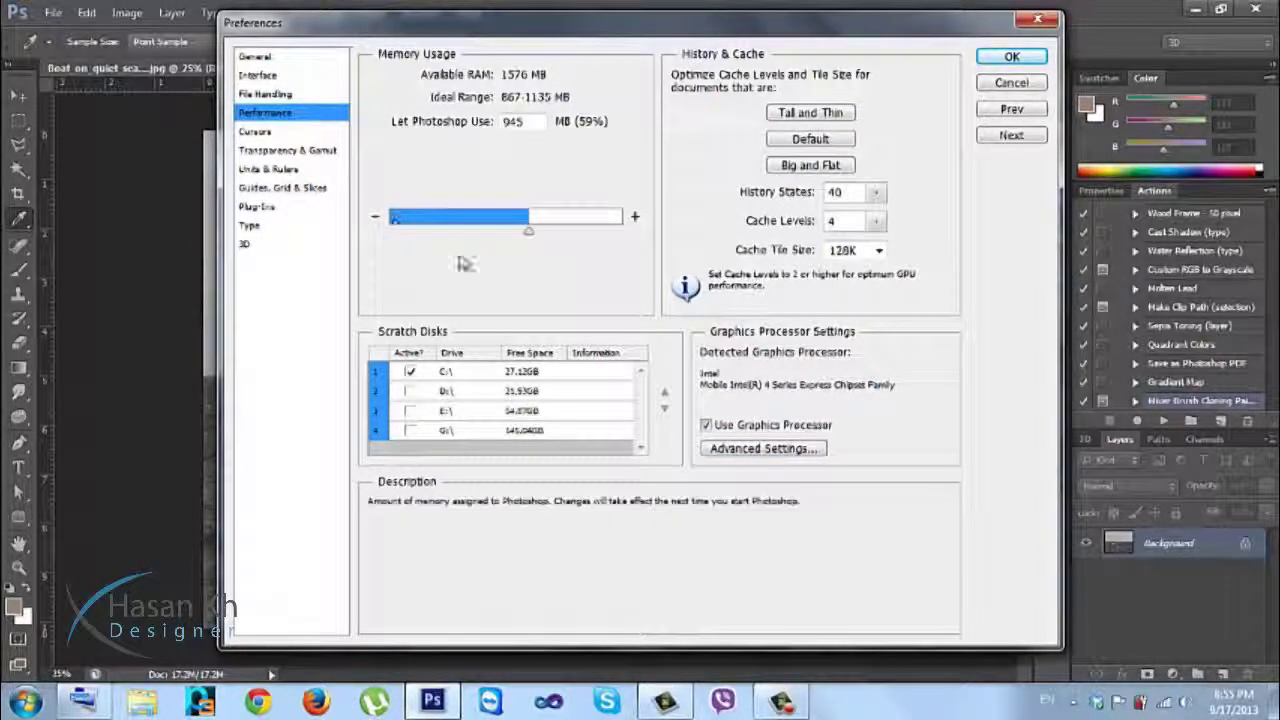
left_click_drag(535, 235, 531, 235)
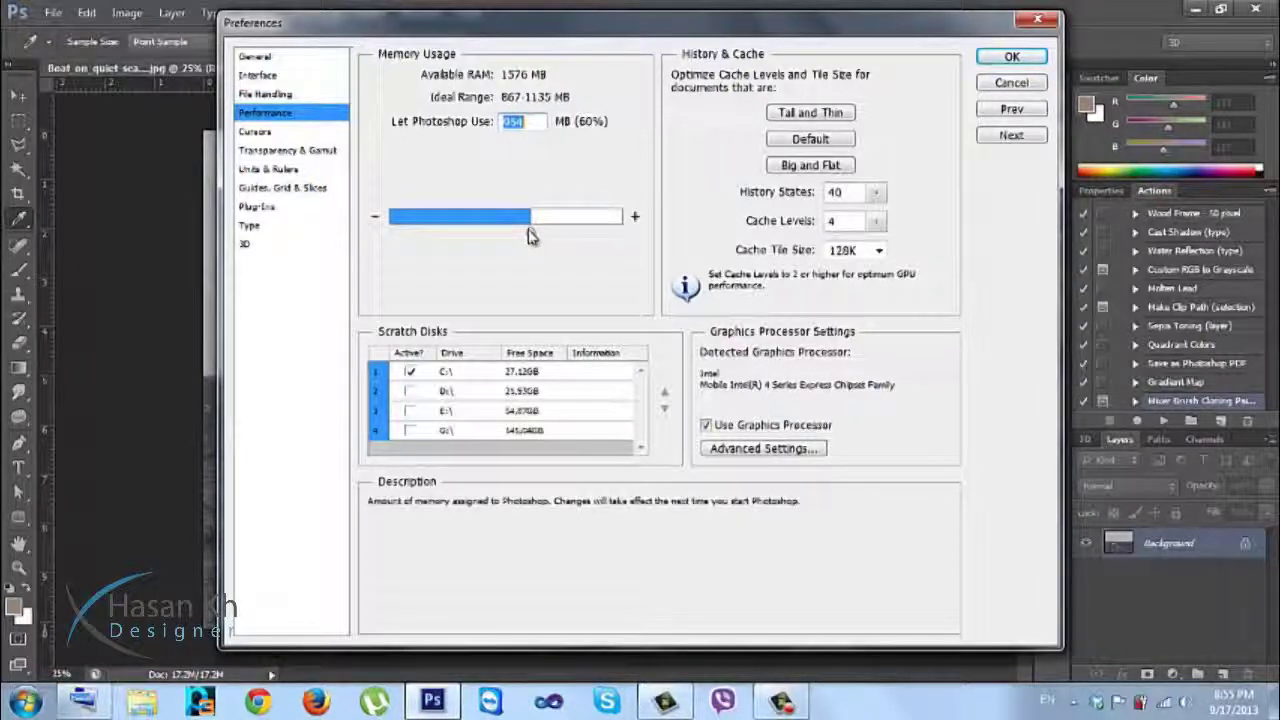
Look at the Color Picker choices in the General preferences and review the Interface, File Handling and Performance categories
left_click(262, 58)
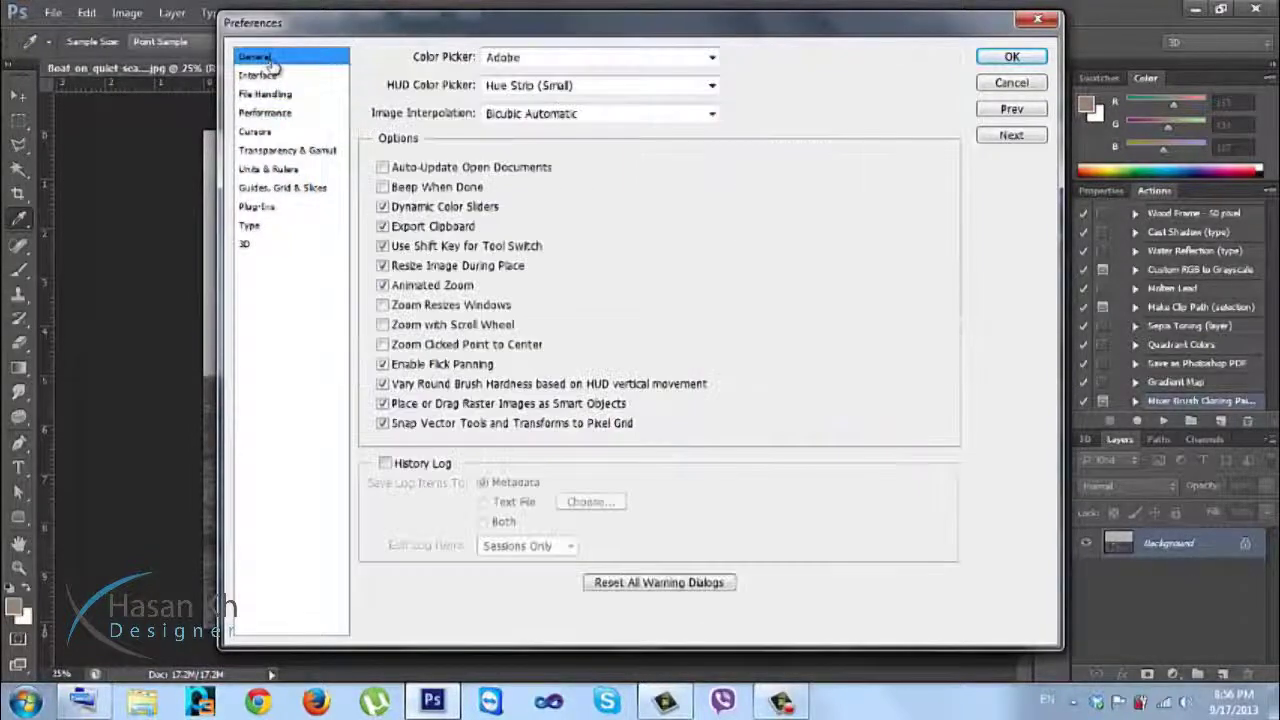
left_click(590, 58)
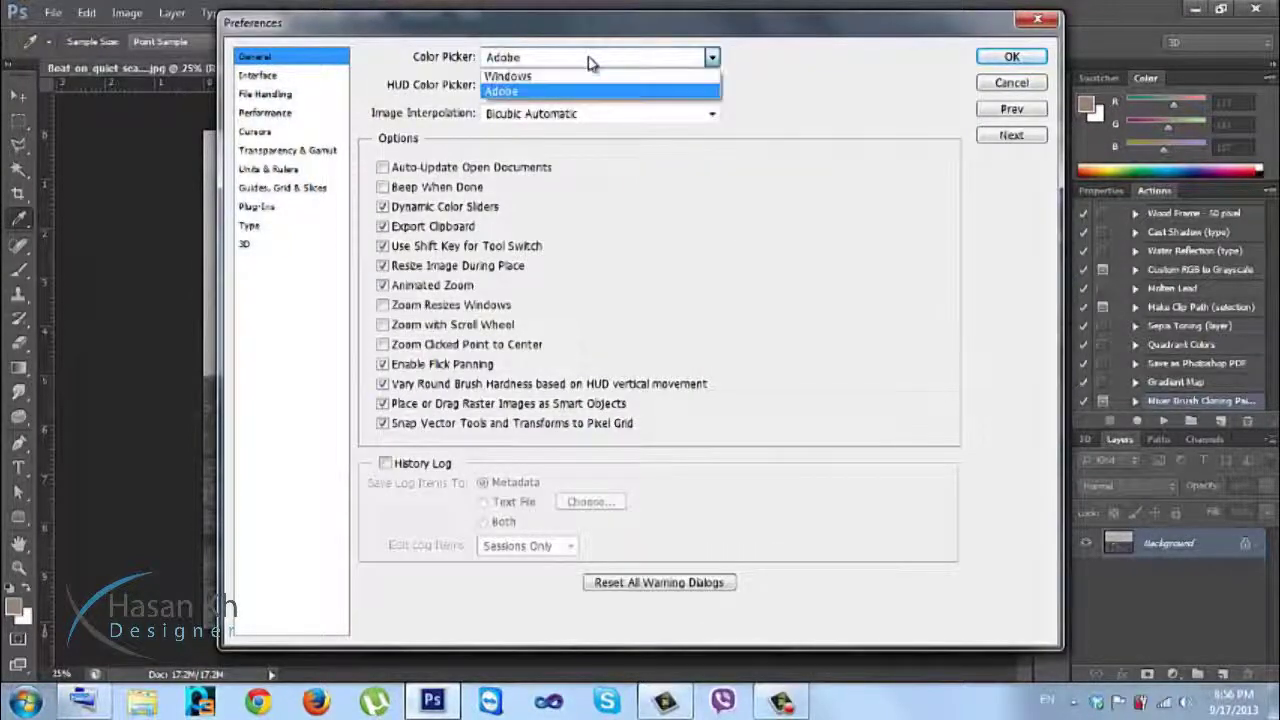
left_click(588, 64)
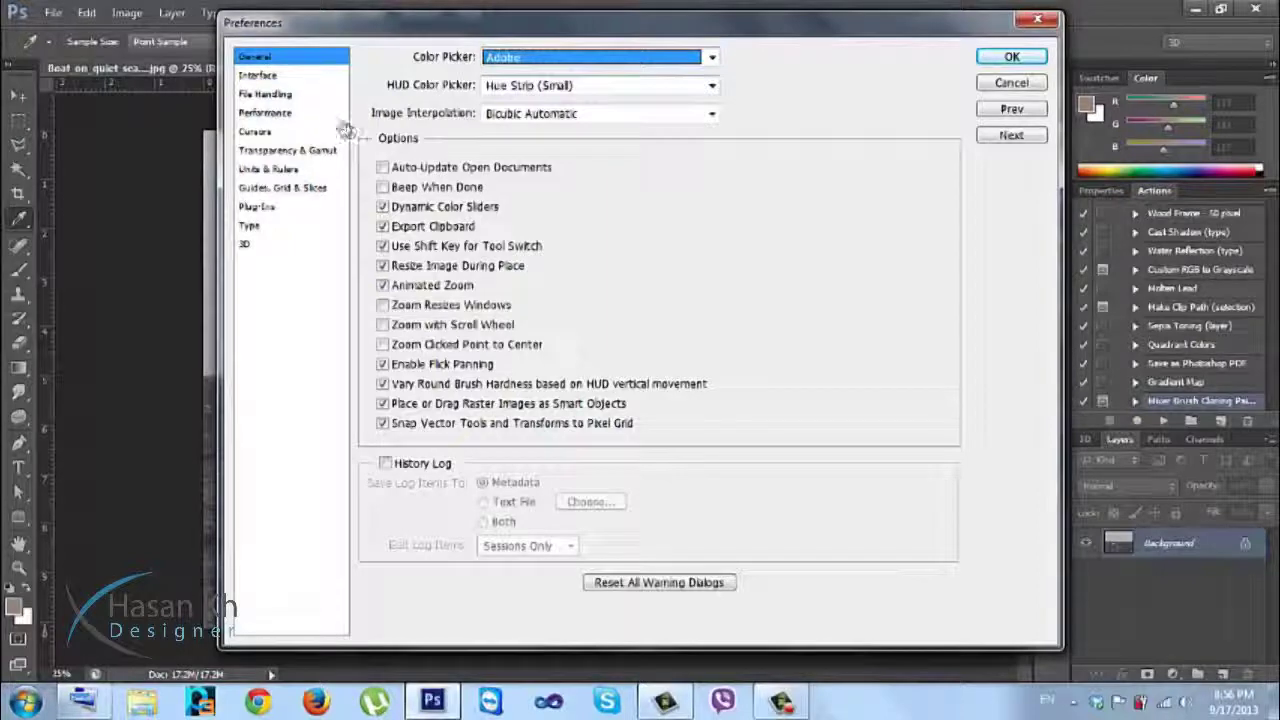
left_click(272, 76)
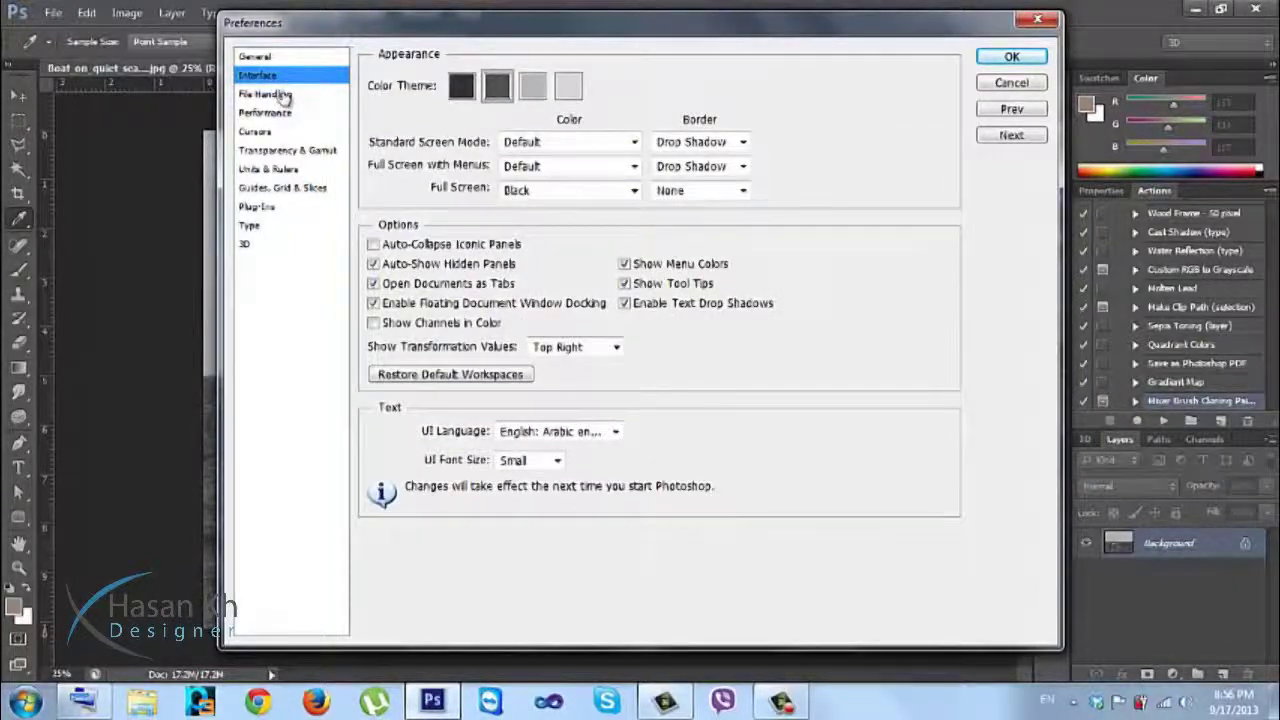
left_click(282, 95)
left_click(284, 115)
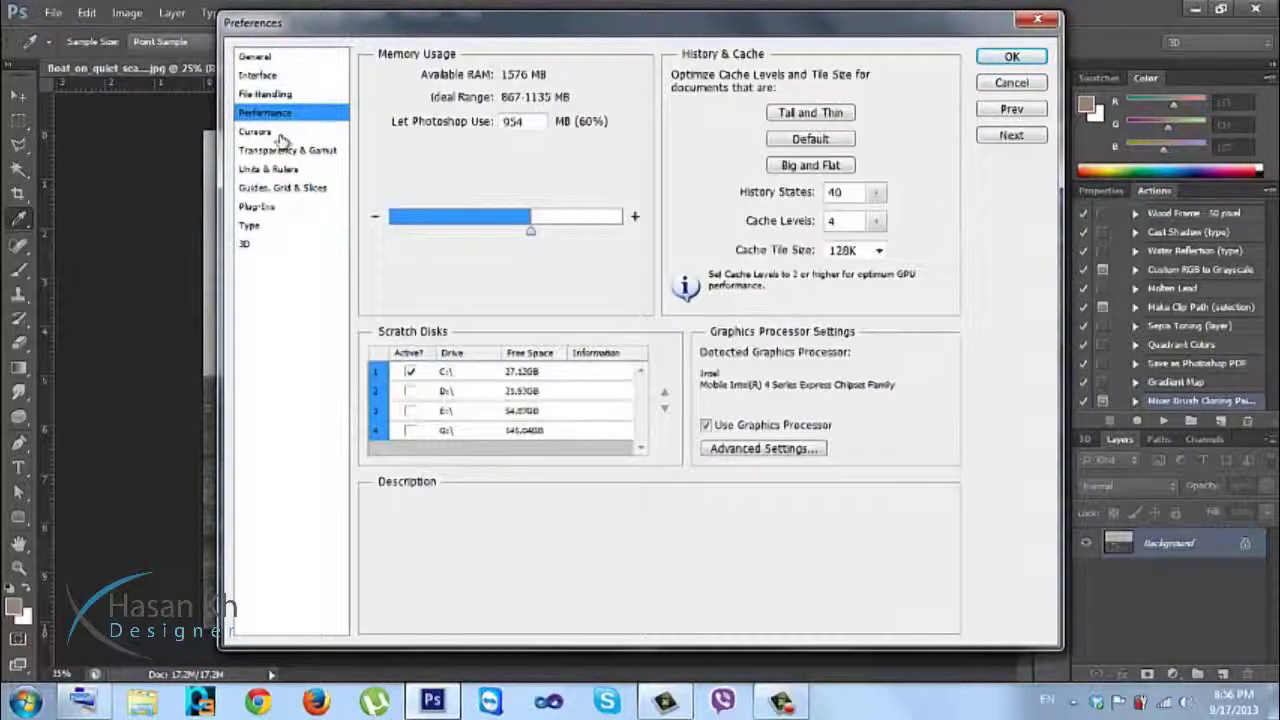
In the Cursors preferences, try the Standard, Precise and Full Size Brush Tip painting cursors and restore Normal Brush Tip
left_click(276, 132)
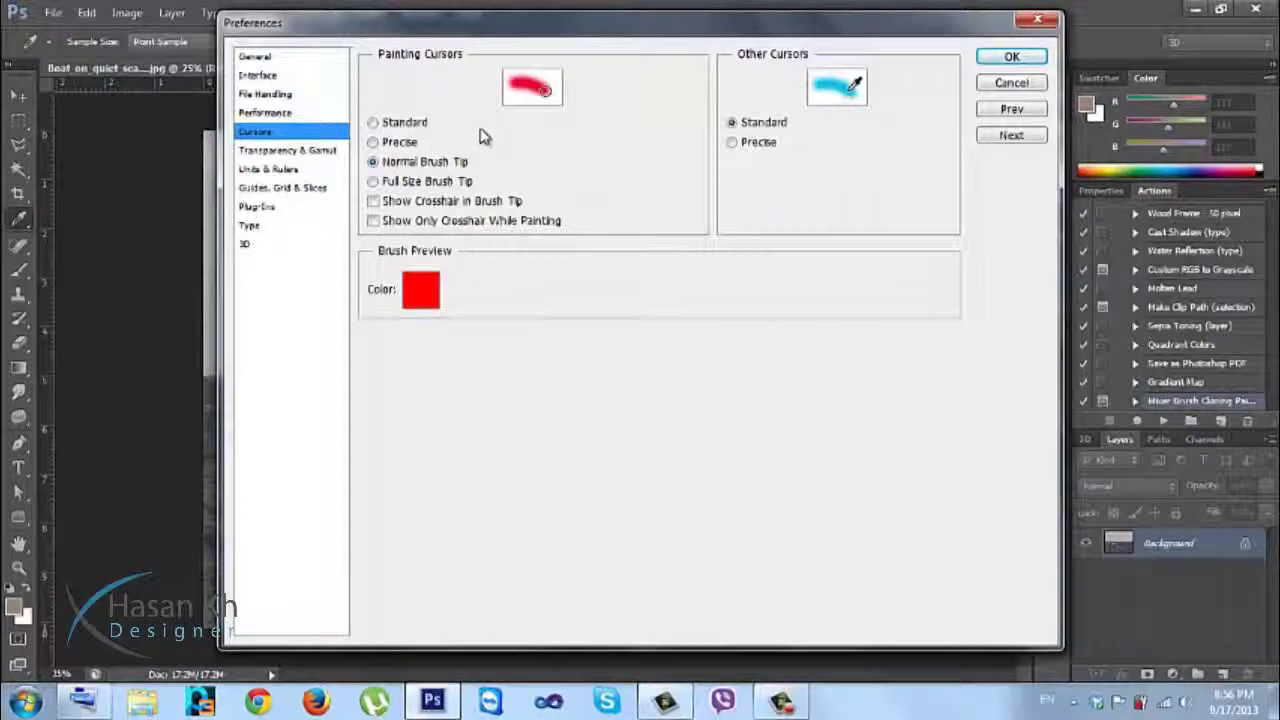
left_click(417, 124)
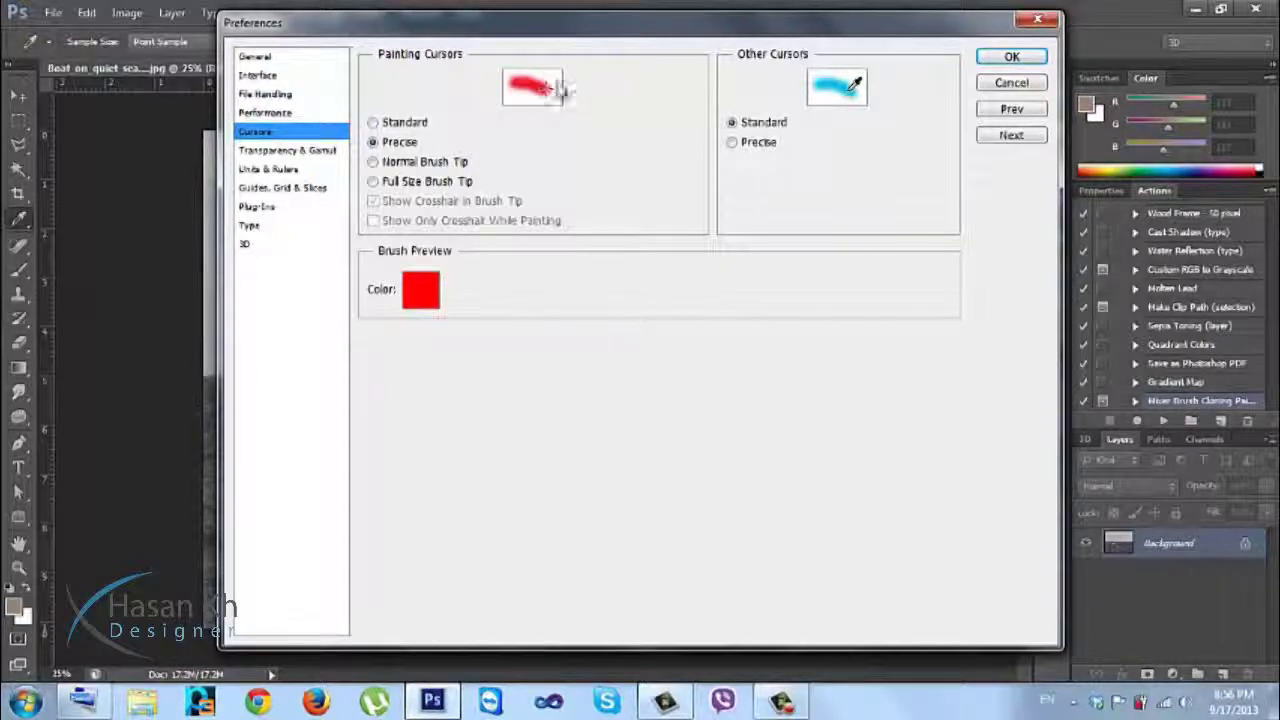
left_click(387, 168)
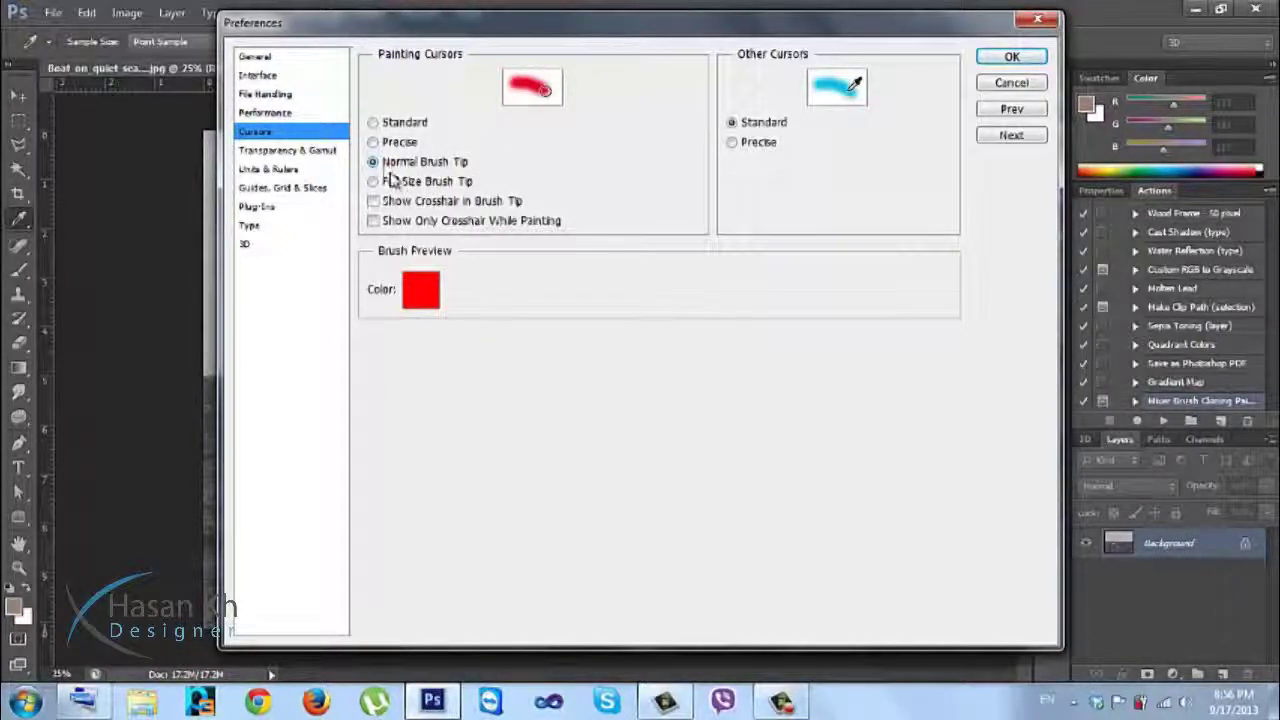
left_click(410, 184)
left_click(412, 168)
Toggle Show Crosshair in Brush Tip on and off, and try Precise for the other cursors before restoring Standard
left_click(374, 201)
left_click(376, 201)
left_click(768, 142)
left_click(776, 124)
In the Transparency & Gamut preferences, try the Medium, Dark and Red grid colors and restore Light
left_click(298, 151)
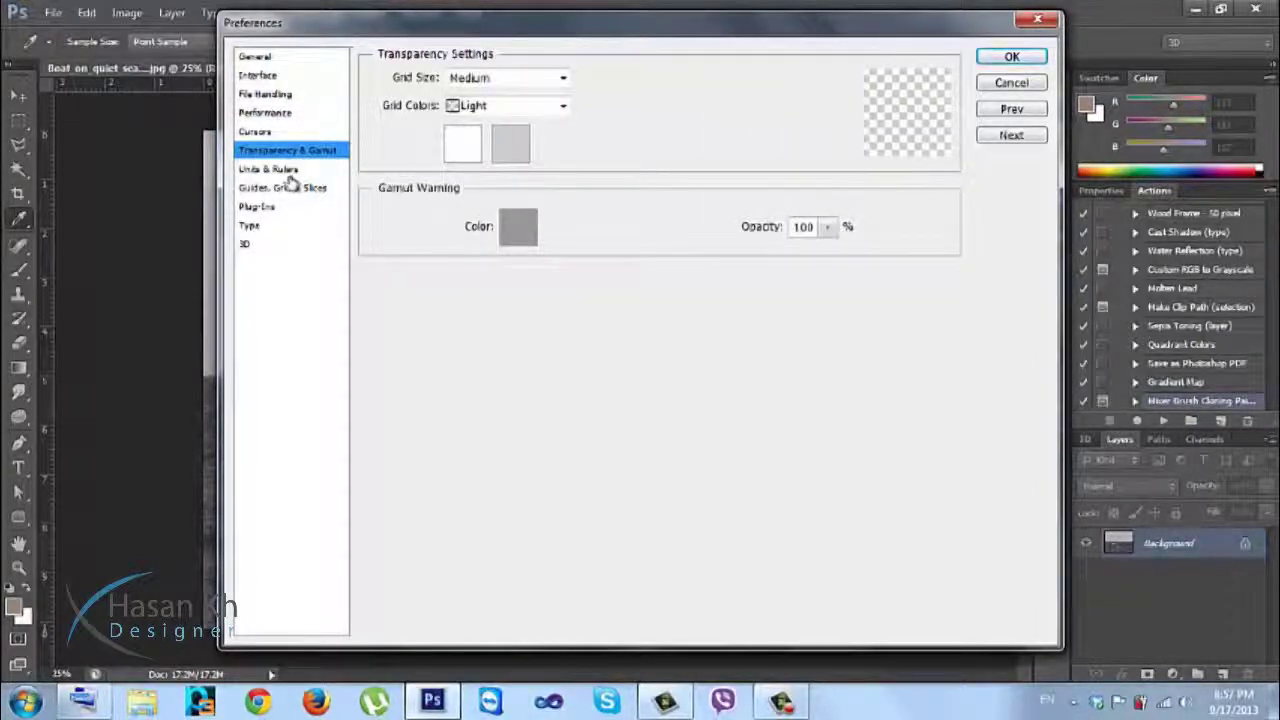
left_click(508, 108)
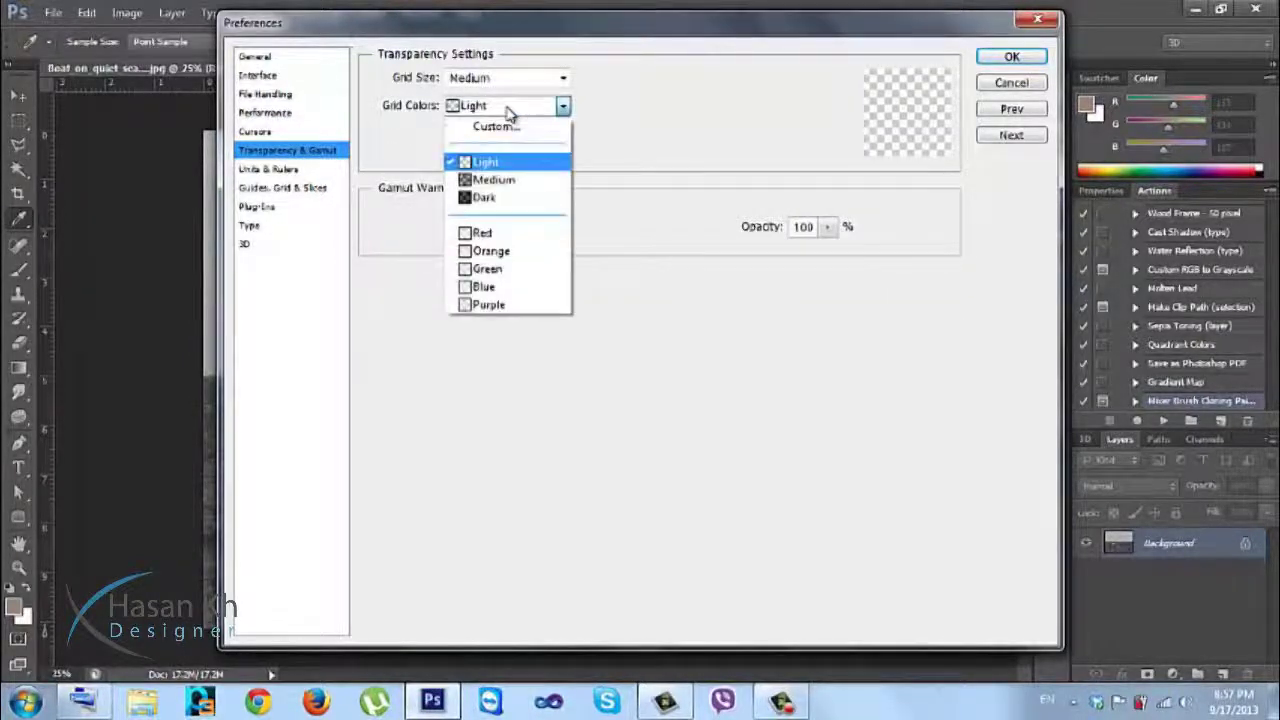
left_click(509, 111)
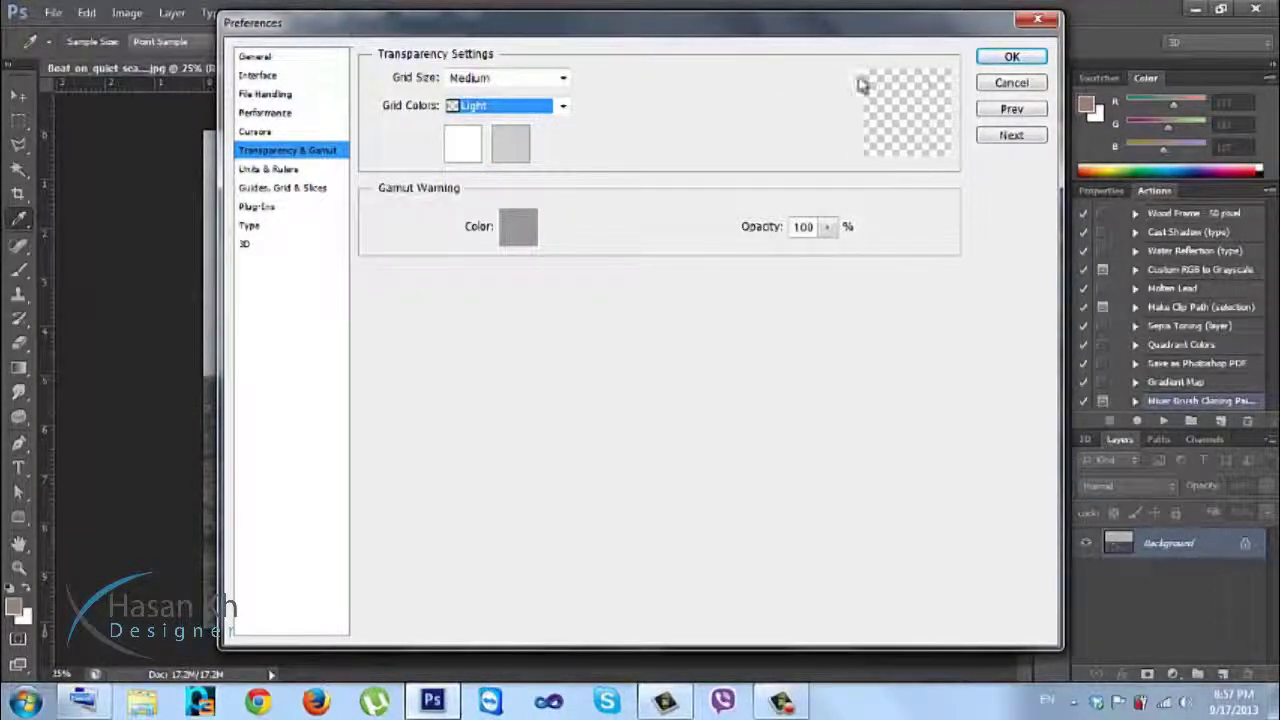
left_click(550, 108)
left_click(523, 180)
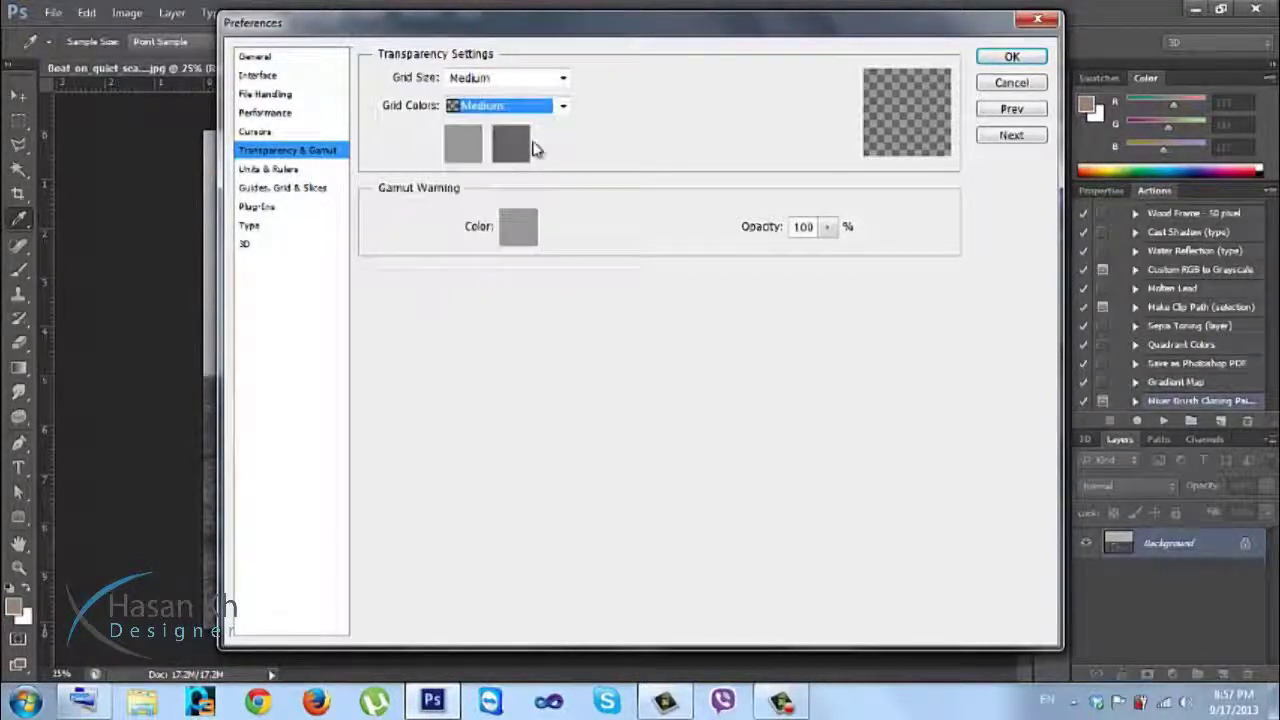
left_click(563, 107)
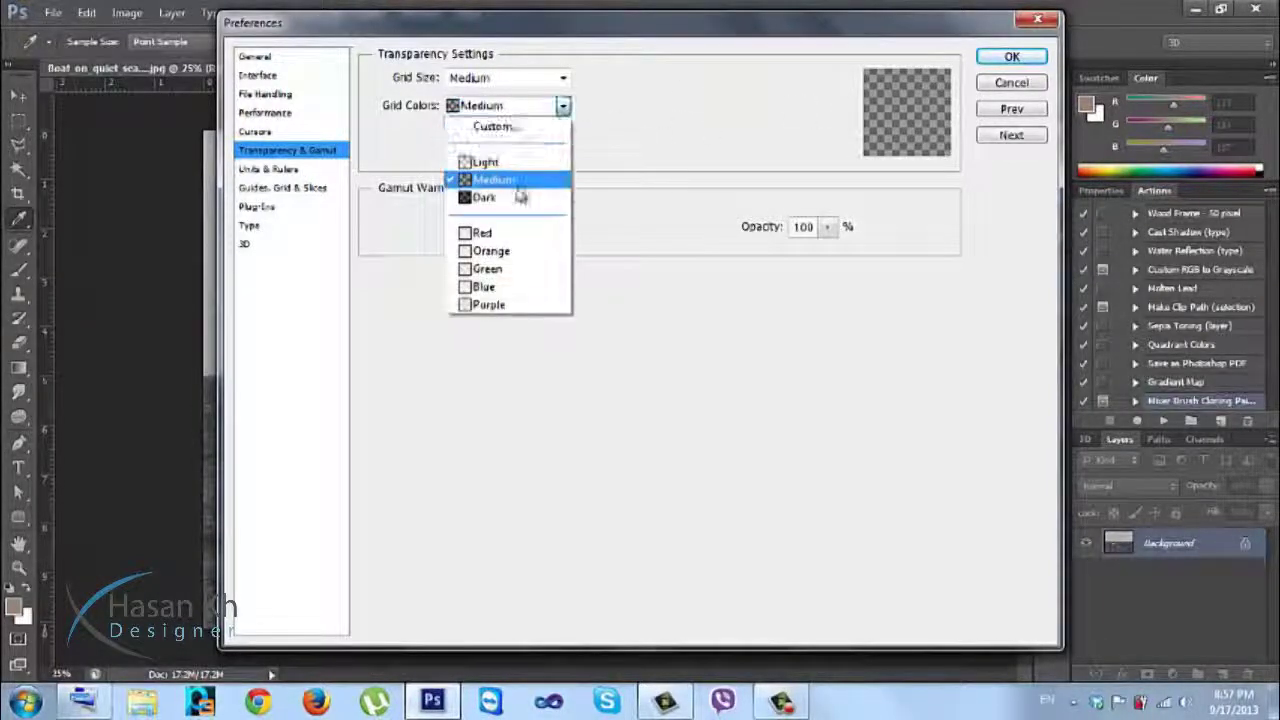
left_click(520, 190)
left_click(563, 107)
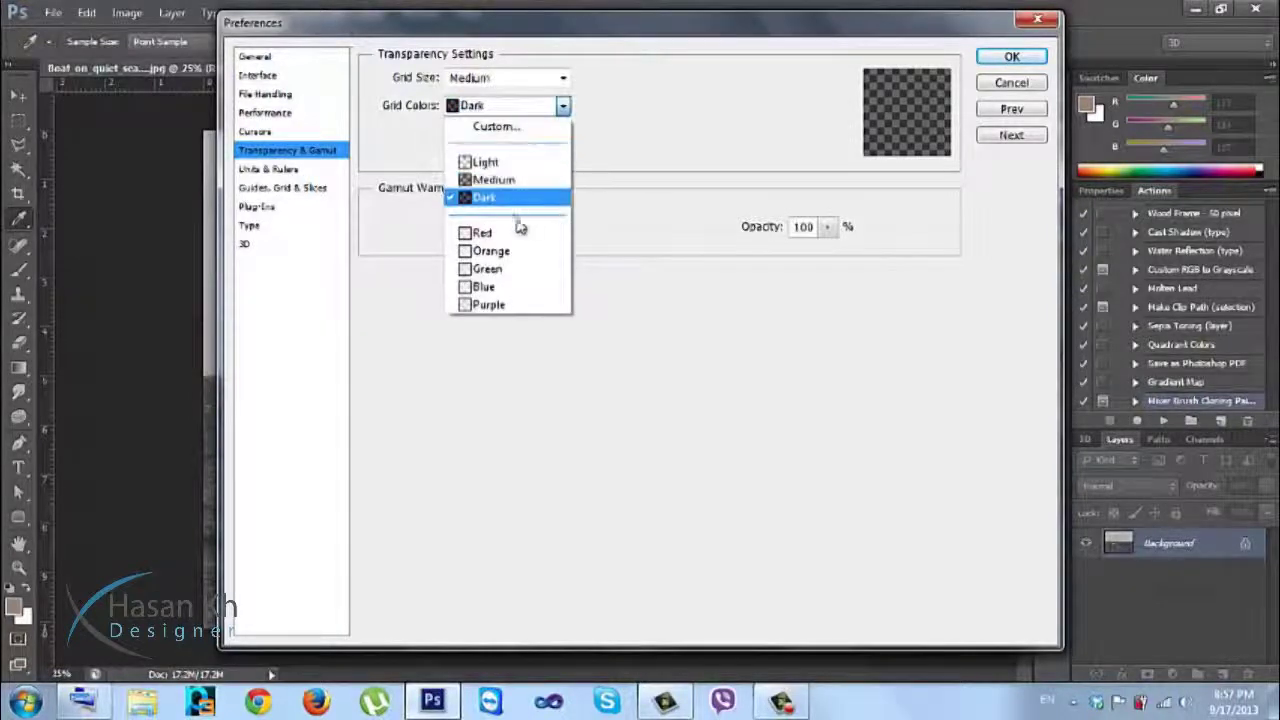
left_click(519, 215)
left_click(522, 110)
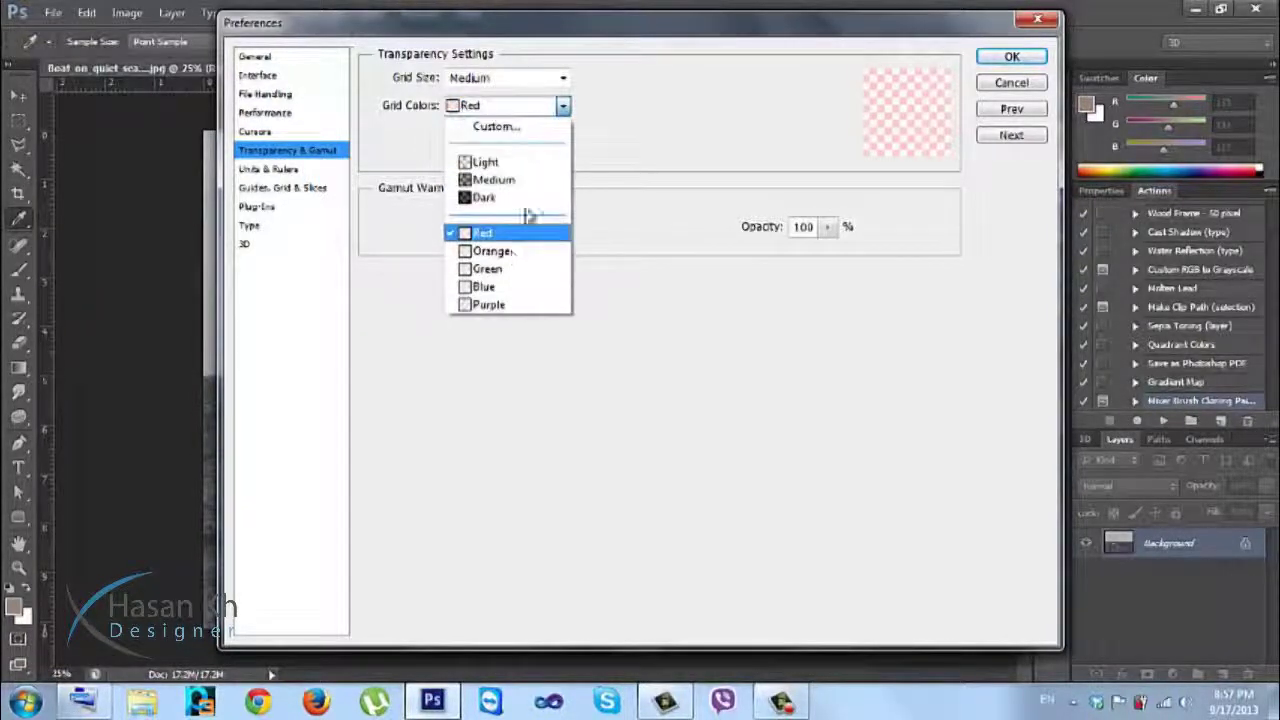
left_click(514, 162)
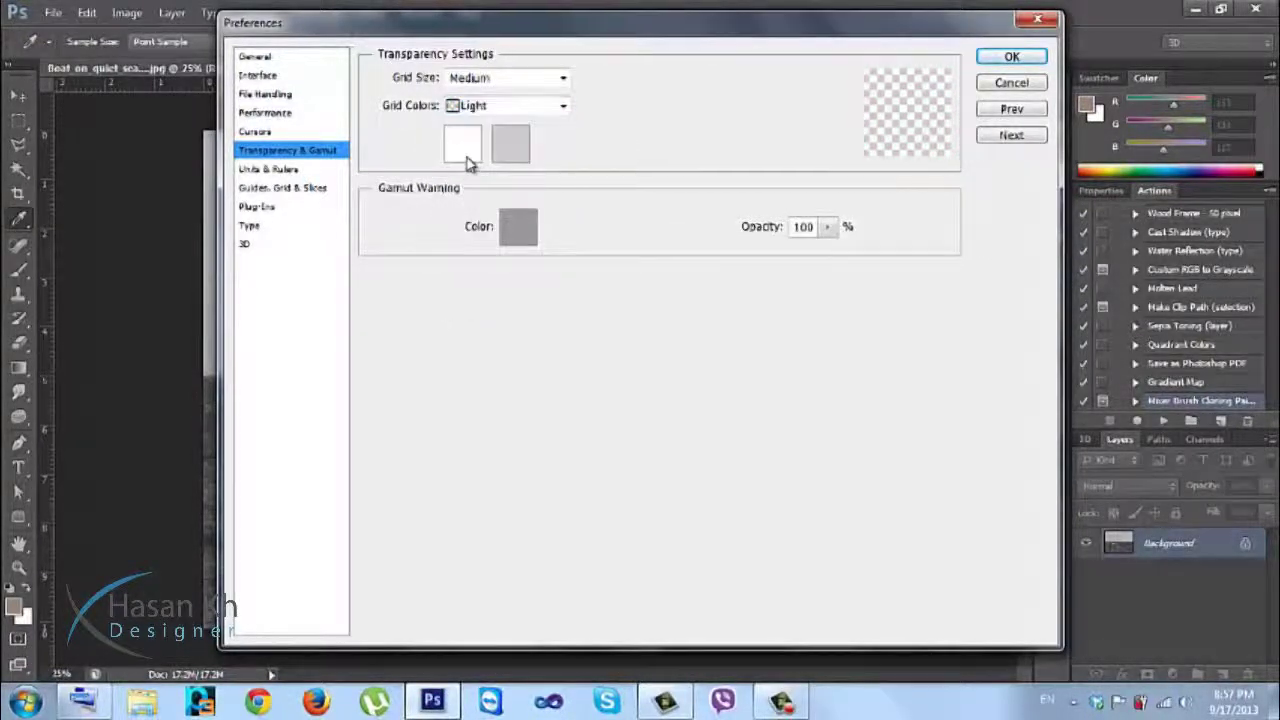
Set the first transparency grid color to pure red, ff0000
left_click(462, 143)
left_click_drag(690, 197, 798, 197)
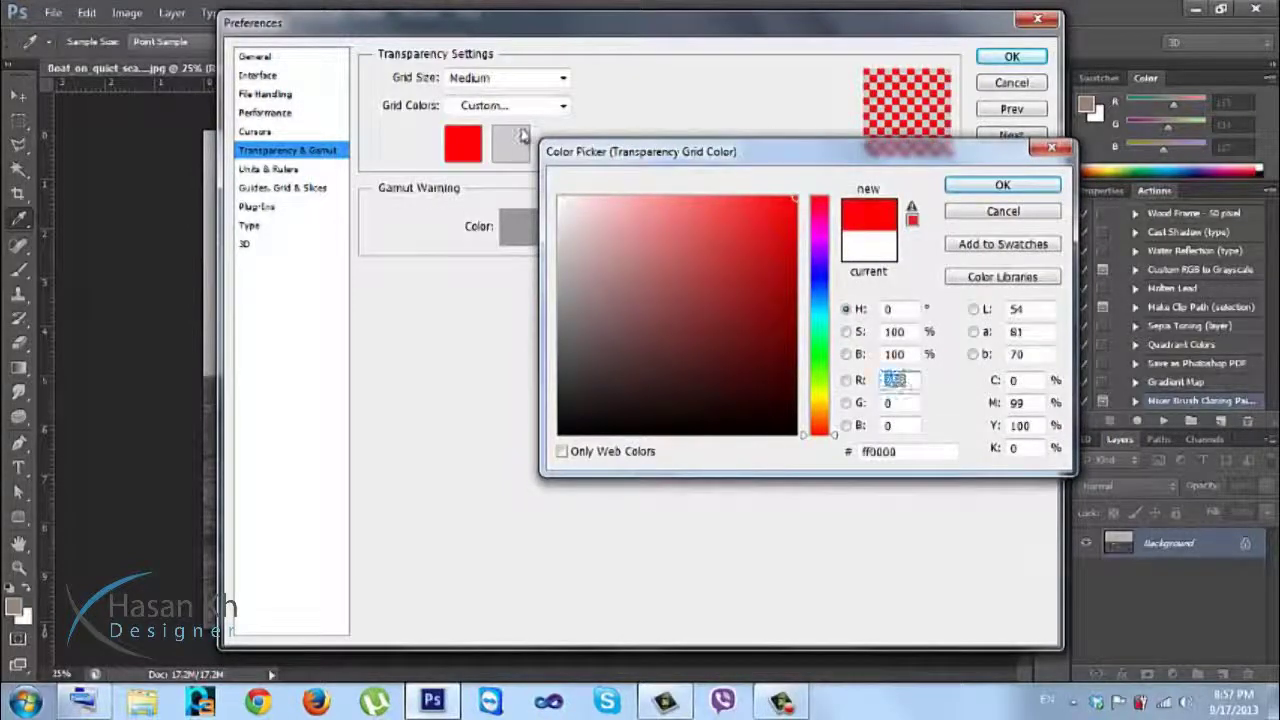
left_click(955, 190)
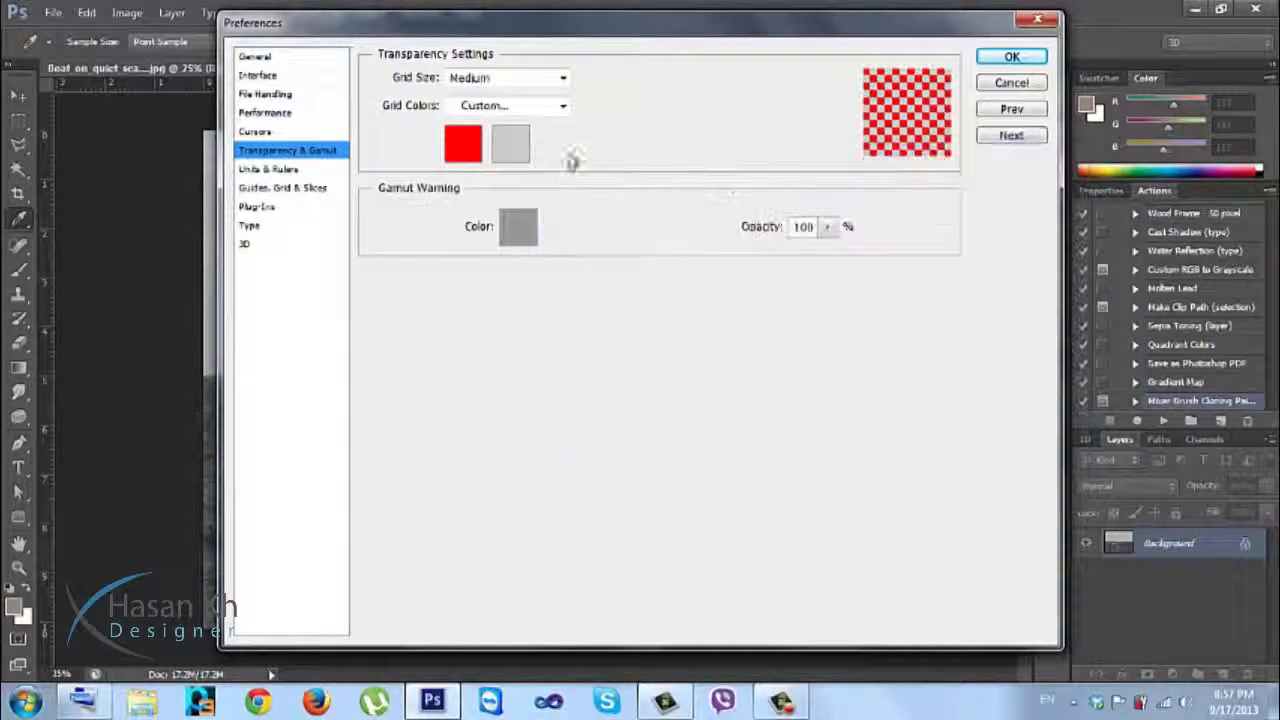
Set the second transparency grid color to light blue-violet 8782e3, and return the Grid Colors to the Light preset
left_click(510, 150)
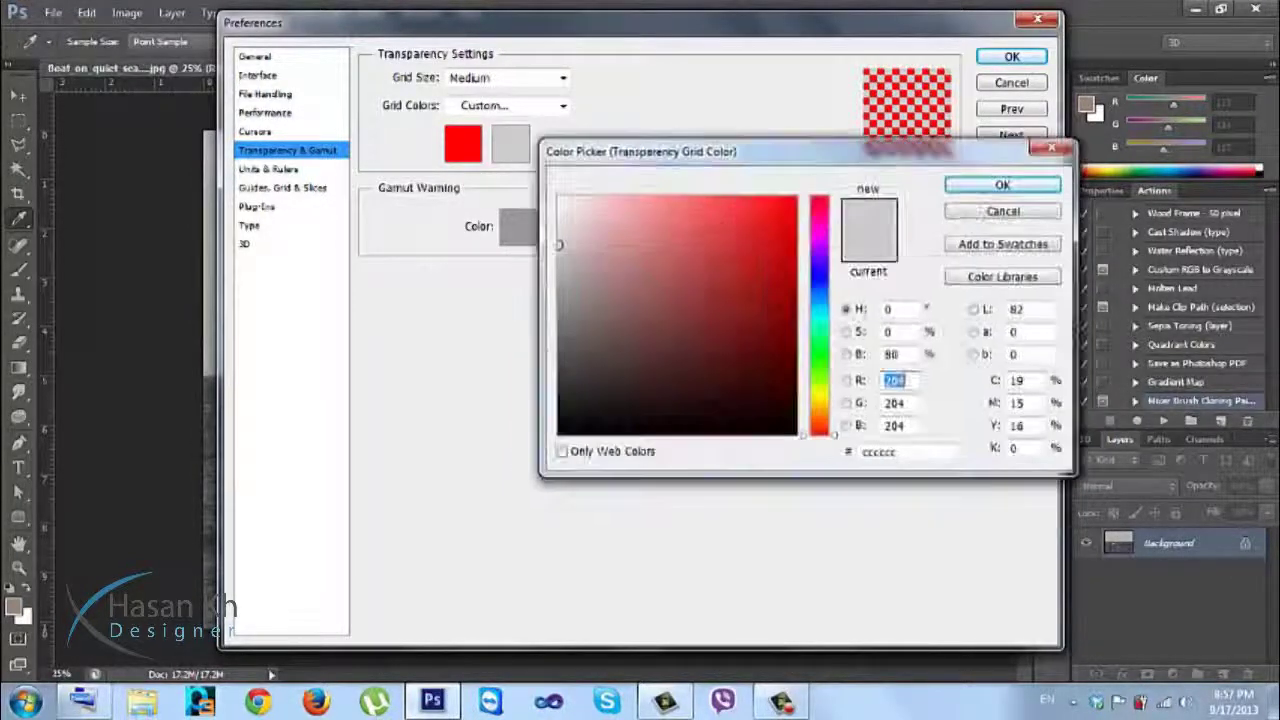
left_click(830, 273)
left_click_drag(792, 266, 913, 148)
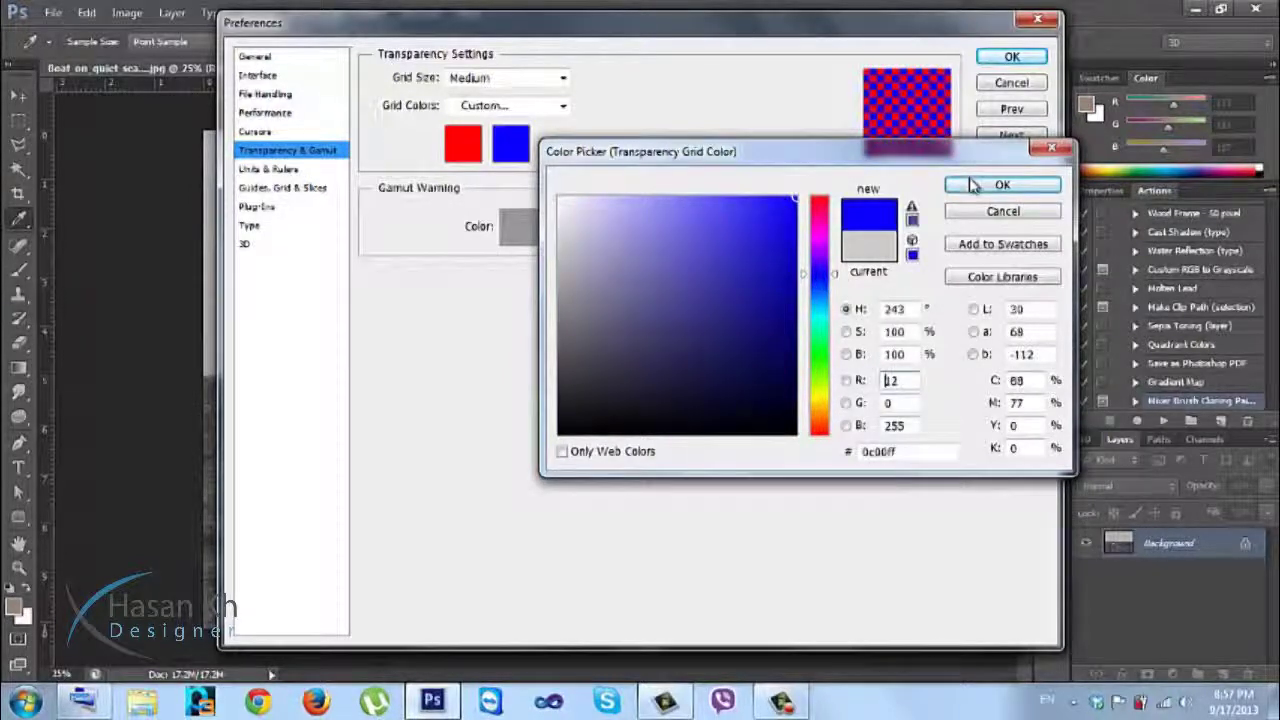
left_click(659, 219)
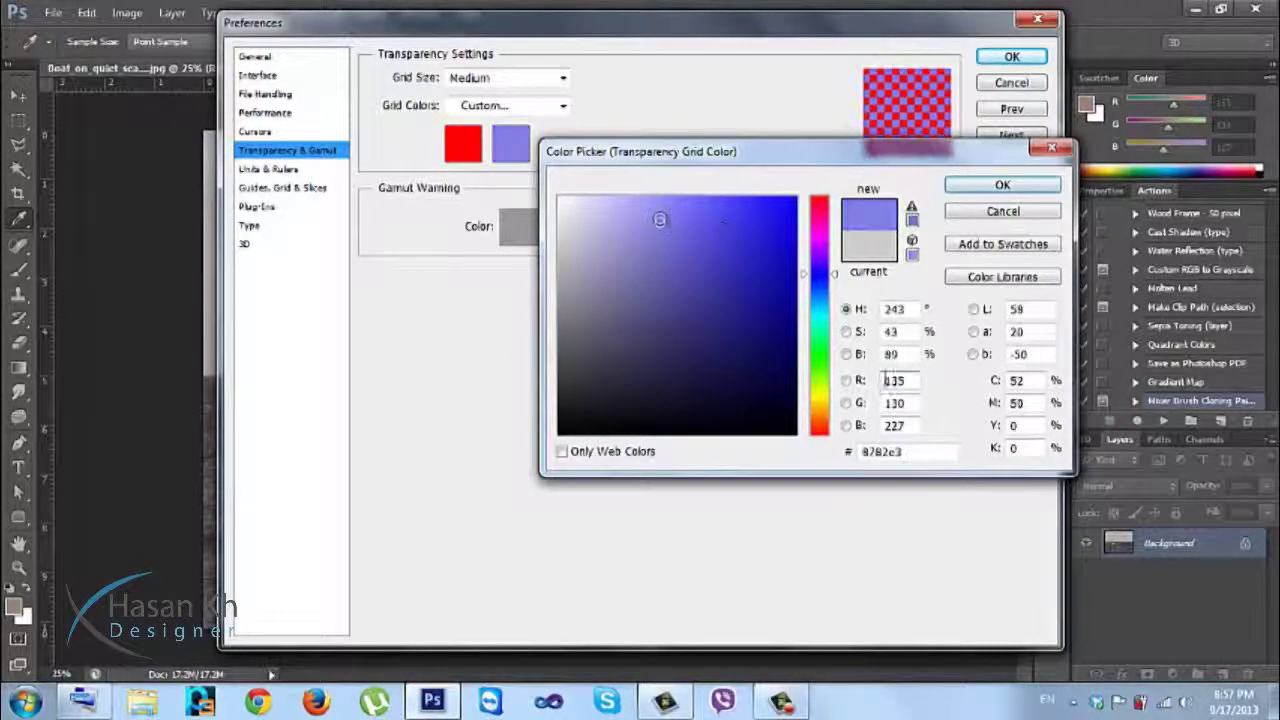
left_click(975, 187)
left_click(510, 106)
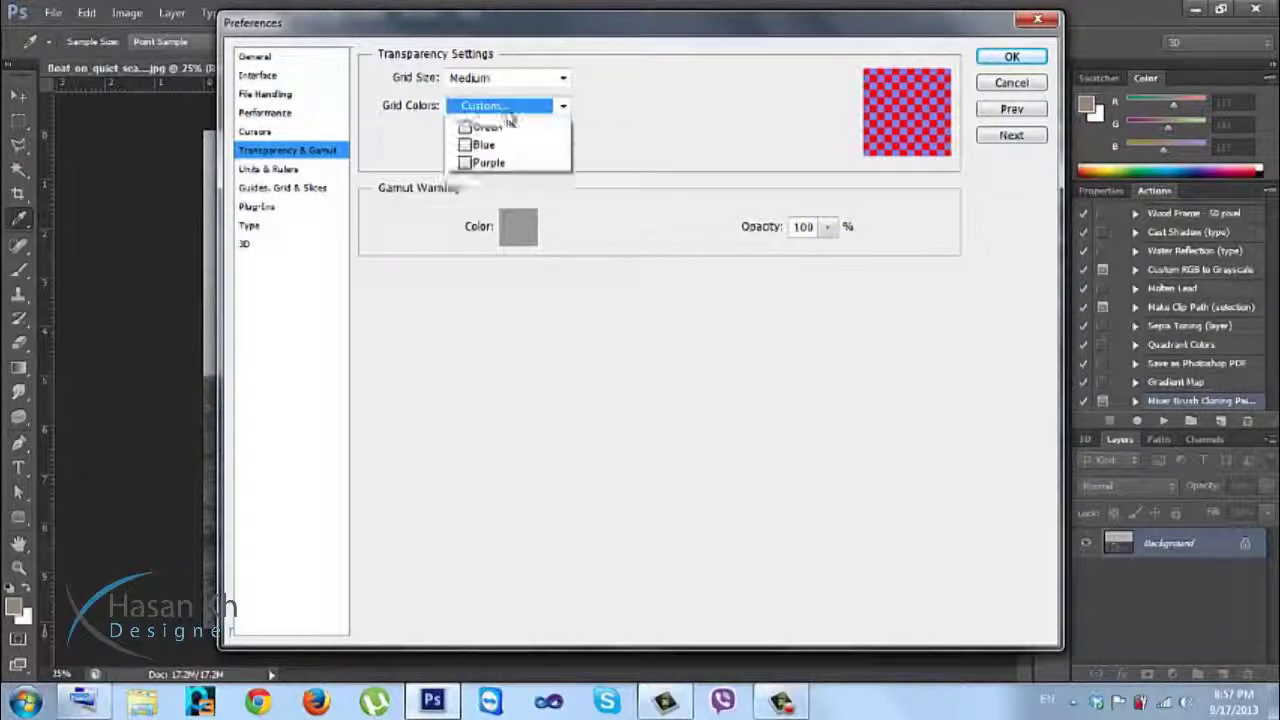
left_click(489, 163)
Try the Small and Large transparency grid sizes and restore the Medium size
left_click(535, 82)
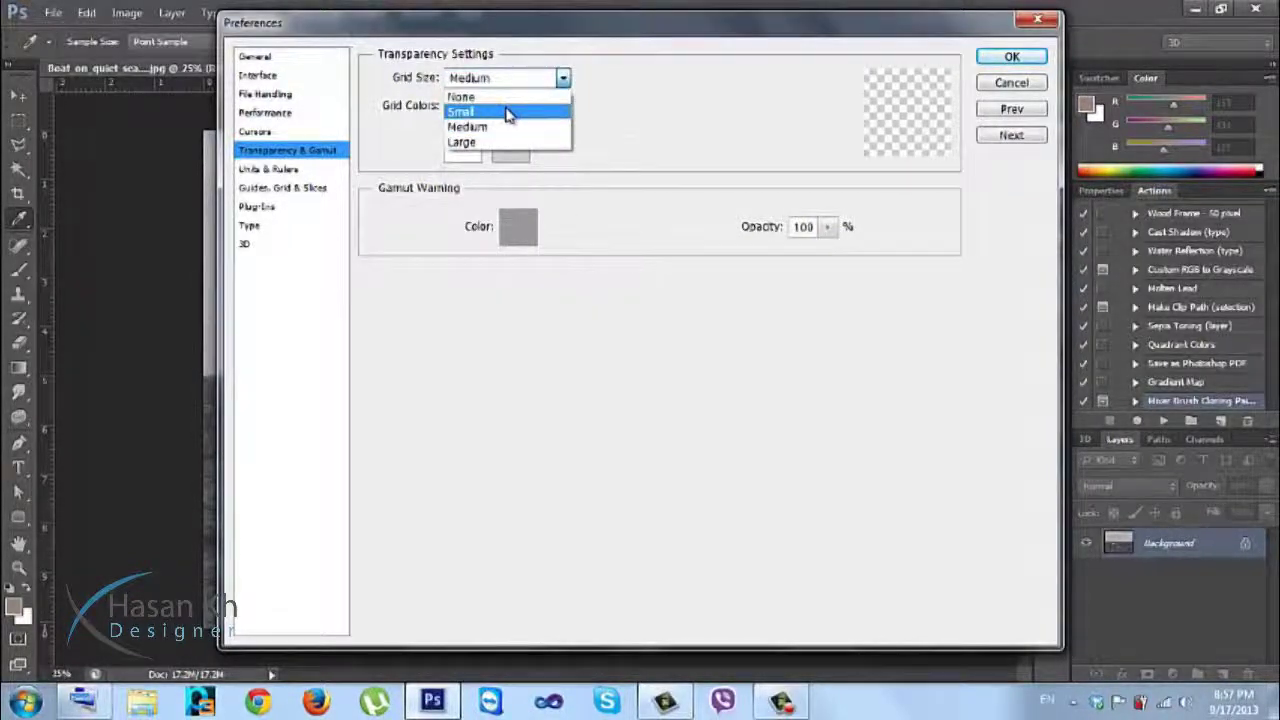
left_click(508, 112)
left_click(523, 82)
left_click(500, 143)
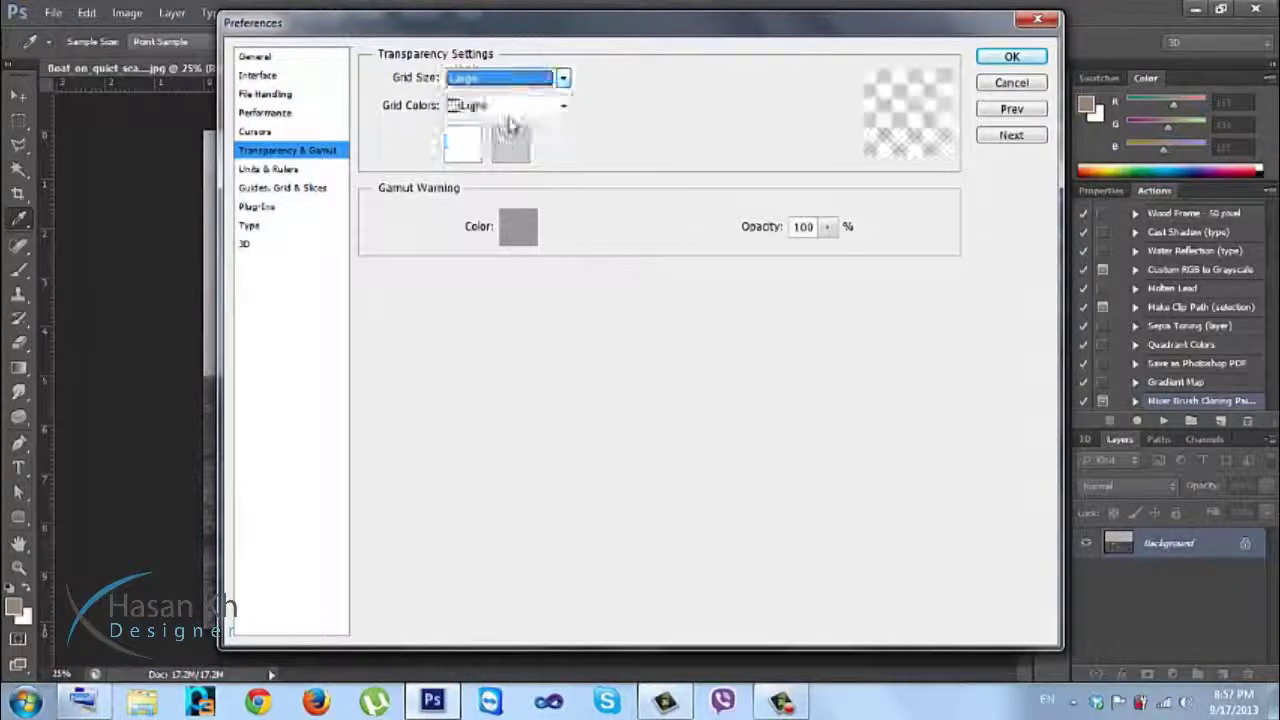
left_click(537, 80)
left_click(505, 126)
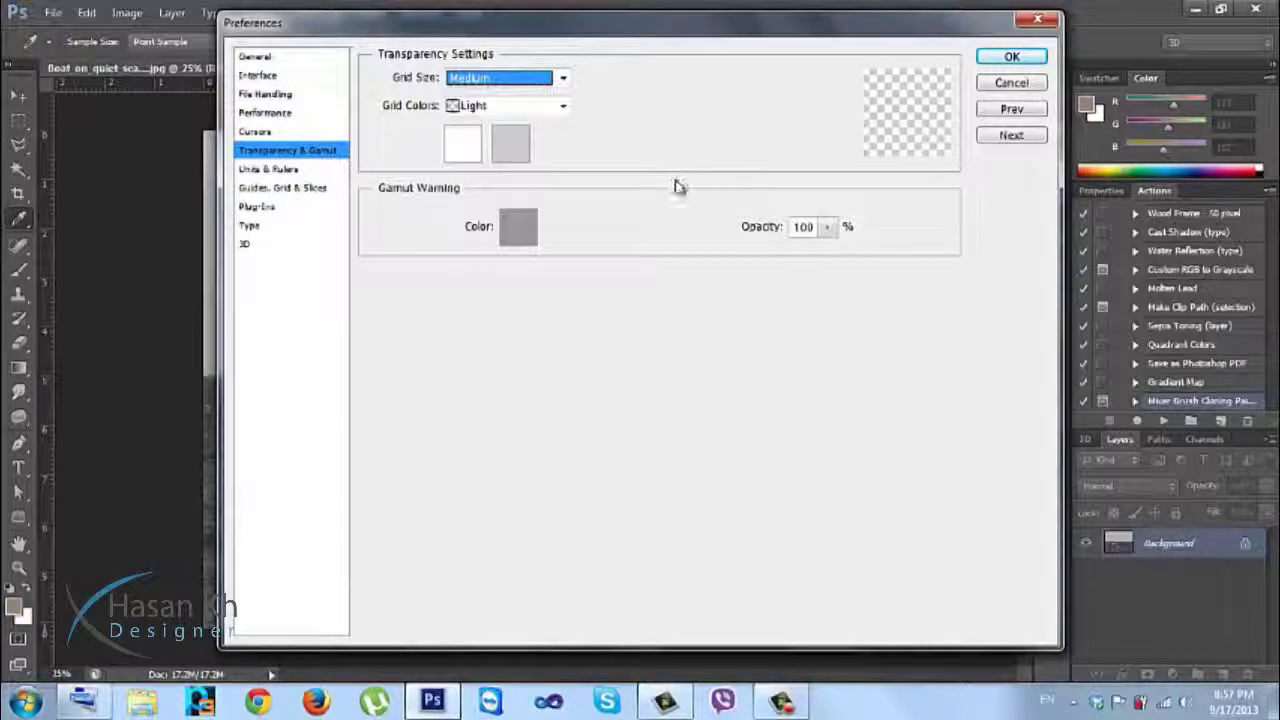
Look through the preference categories from Units & Rulers to 3D and return to the Performance settings
left_click(292, 170)
left_click(292, 188)
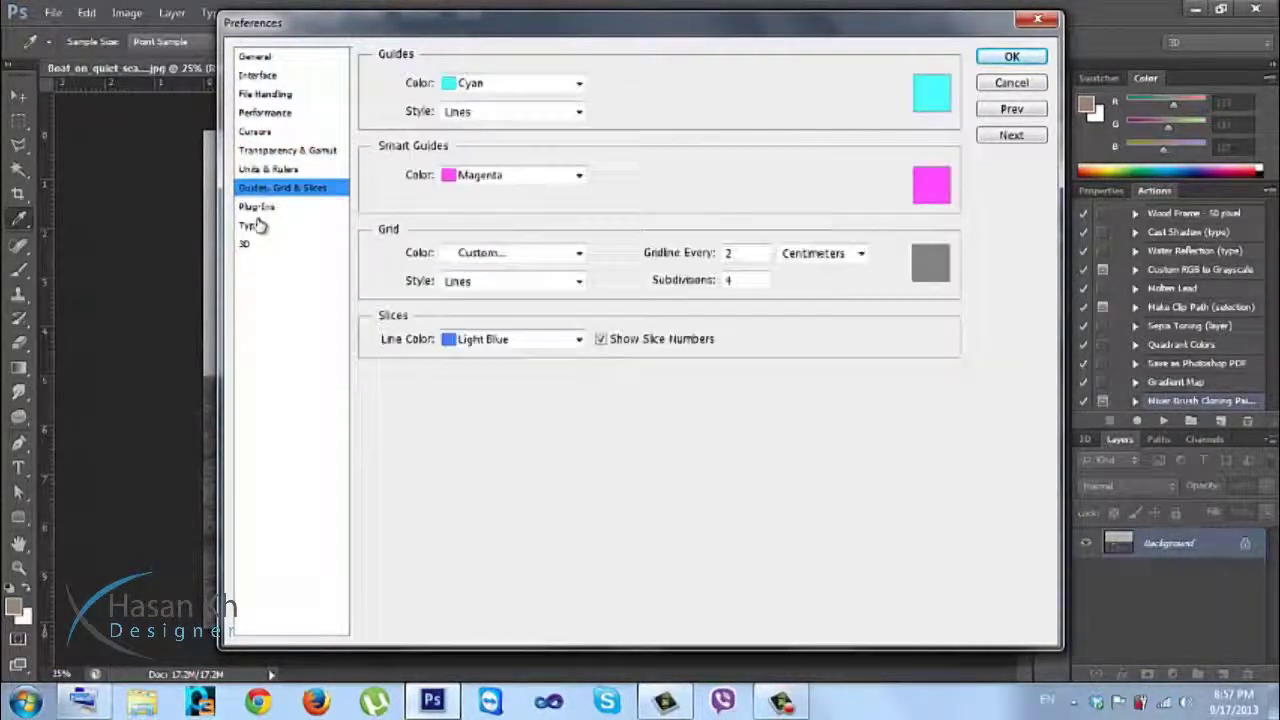
left_click(258, 207)
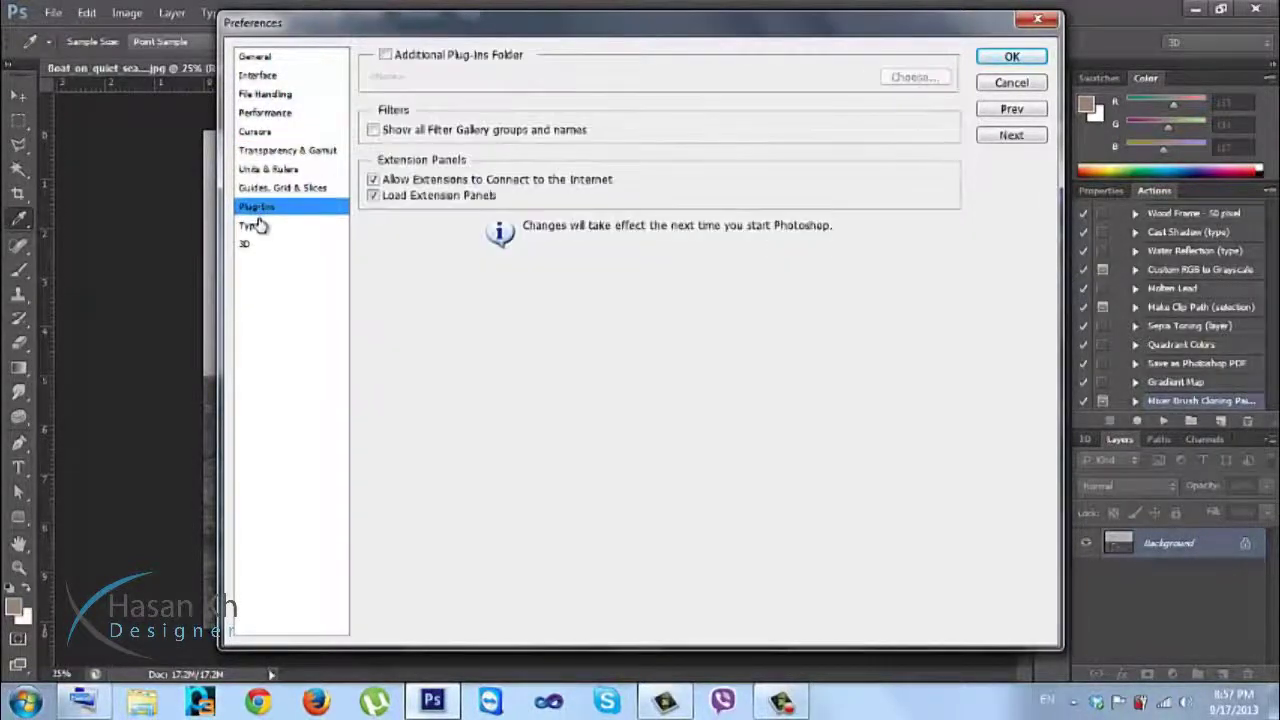
left_click(250, 226)
left_click(246, 245)
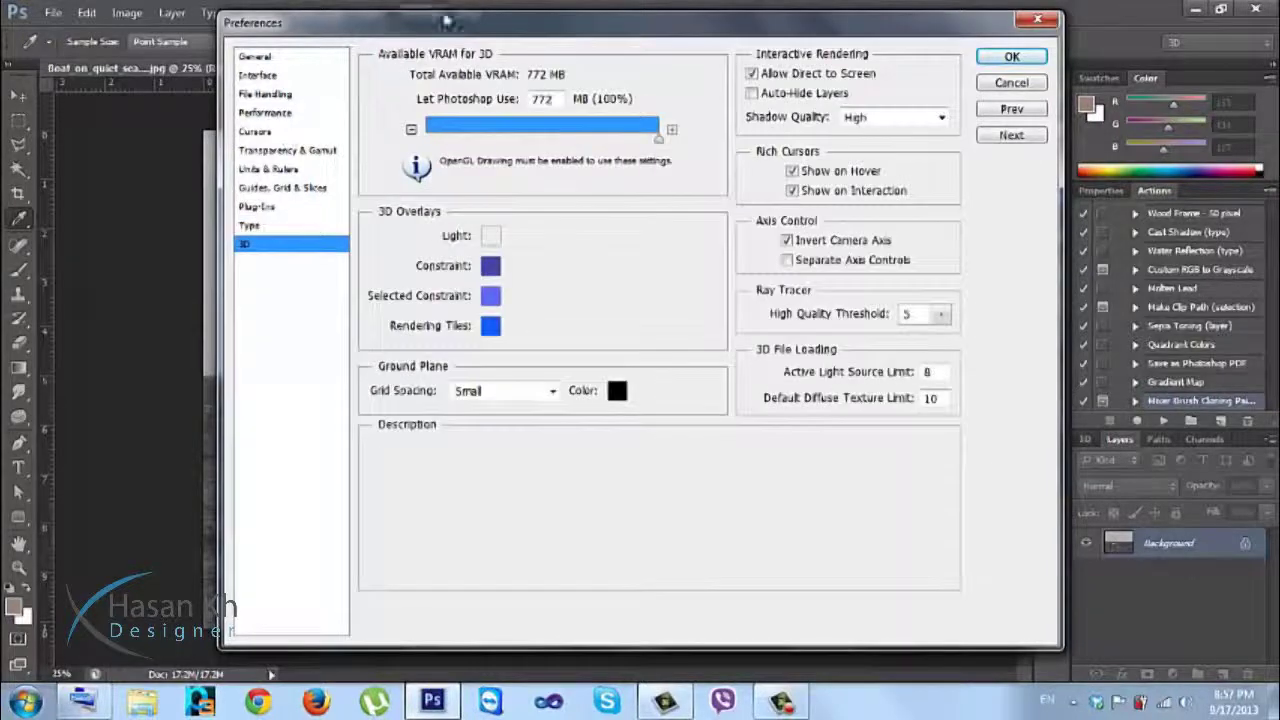
left_click(278, 130)
left_click(280, 113)
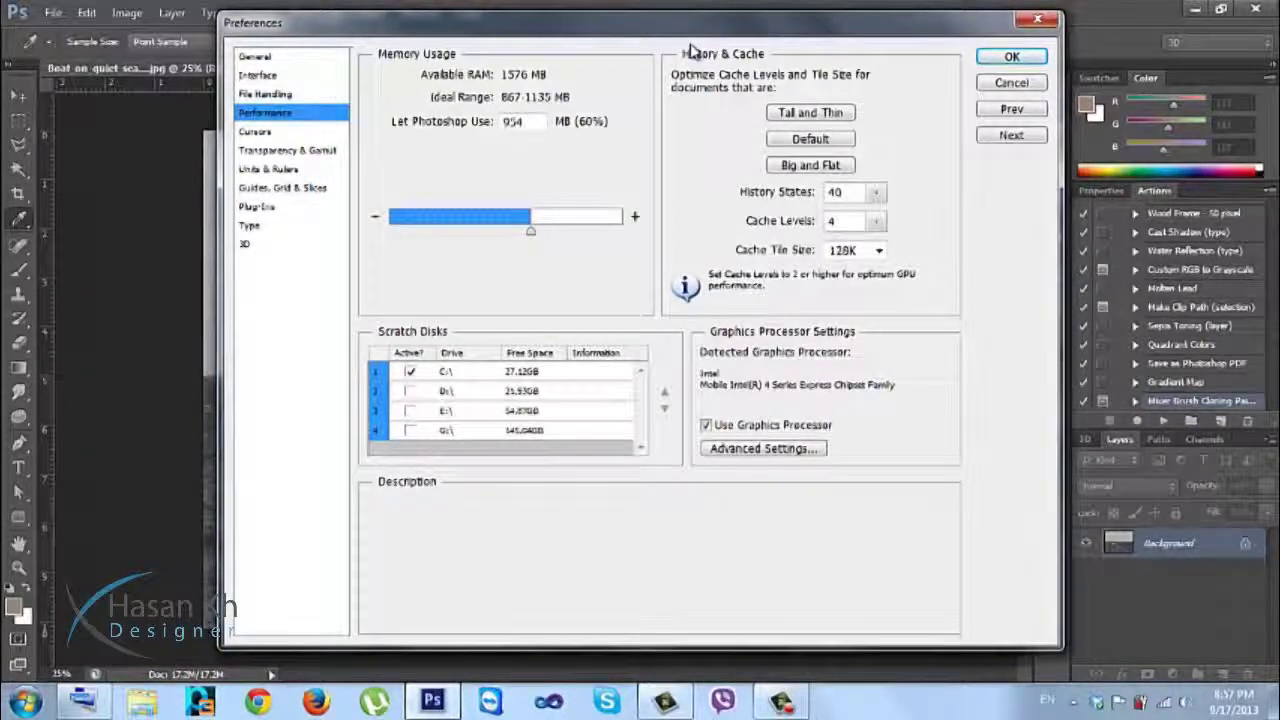
Accept the preferences and return the image to the Spot Healing Brush history state
left_click(1011, 57)
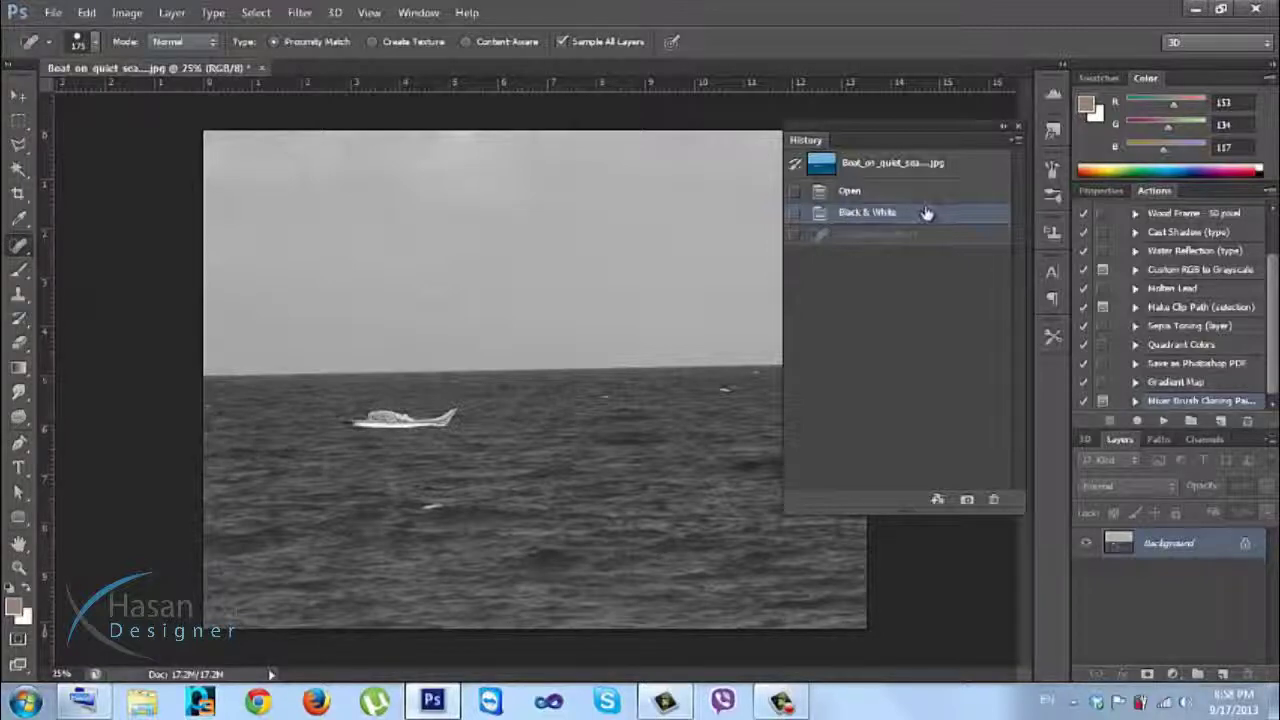
left_click(858, 235)
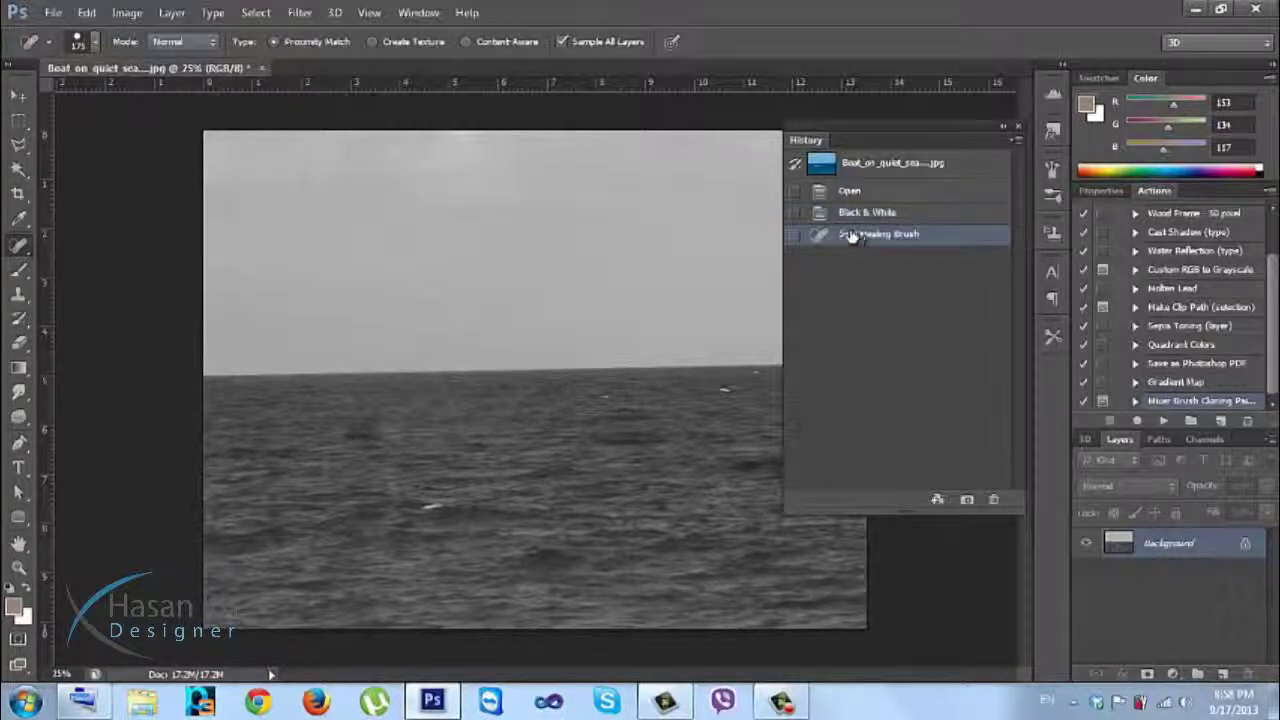
Choose the Brush tool, enlarge it to 175 px, and set the foreground color to orange ff7900
left_click(16, 272)
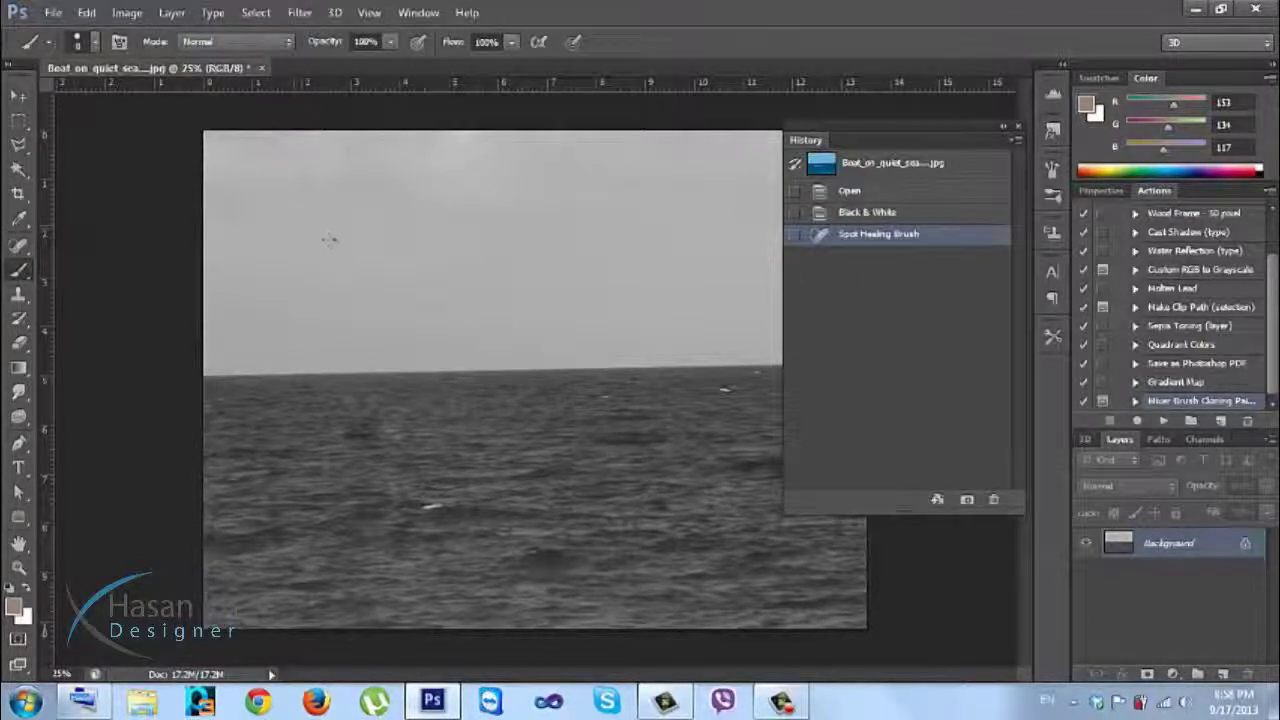
key("bracketright")
key("bracketright")
key("bracketright")
key("bracketright")
key("bracketright")
left_click(14, 604)
left_click_drag(804, 208, 902, 180)
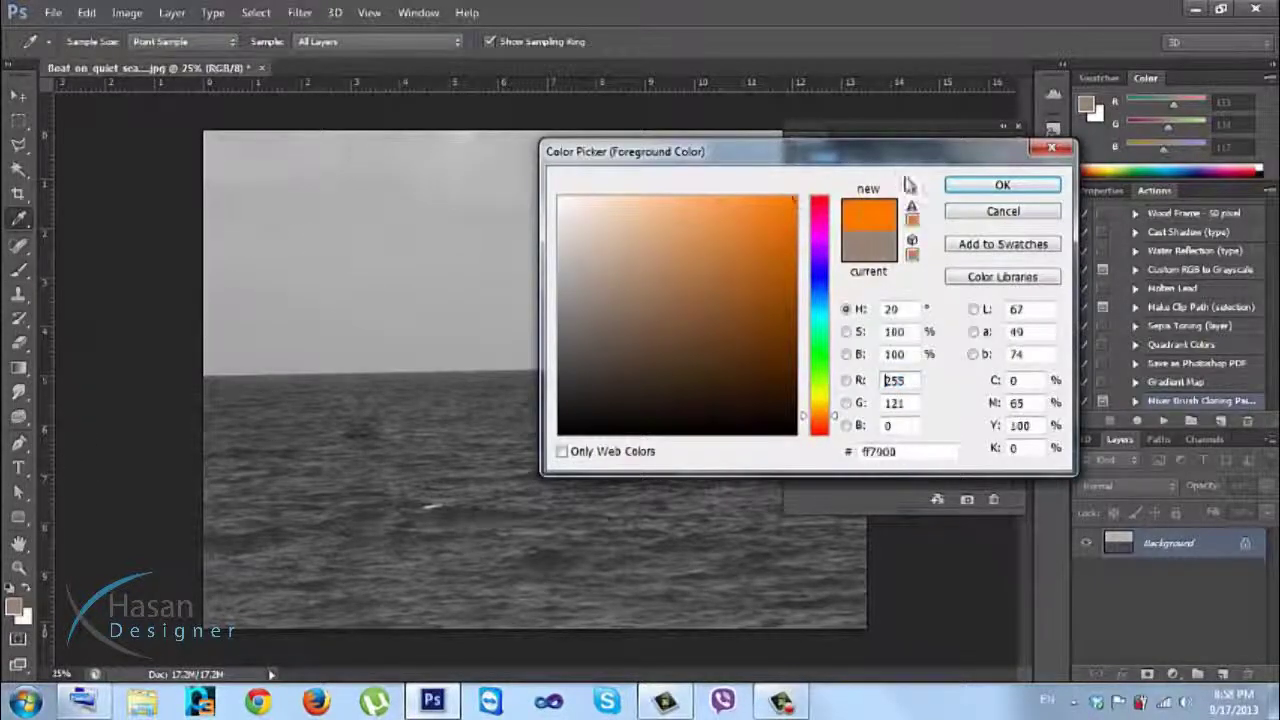
left_click(1002, 184)
Paint three overlapping diagonal orange brush strokes across the middle of the sky
left_click(501, 212)
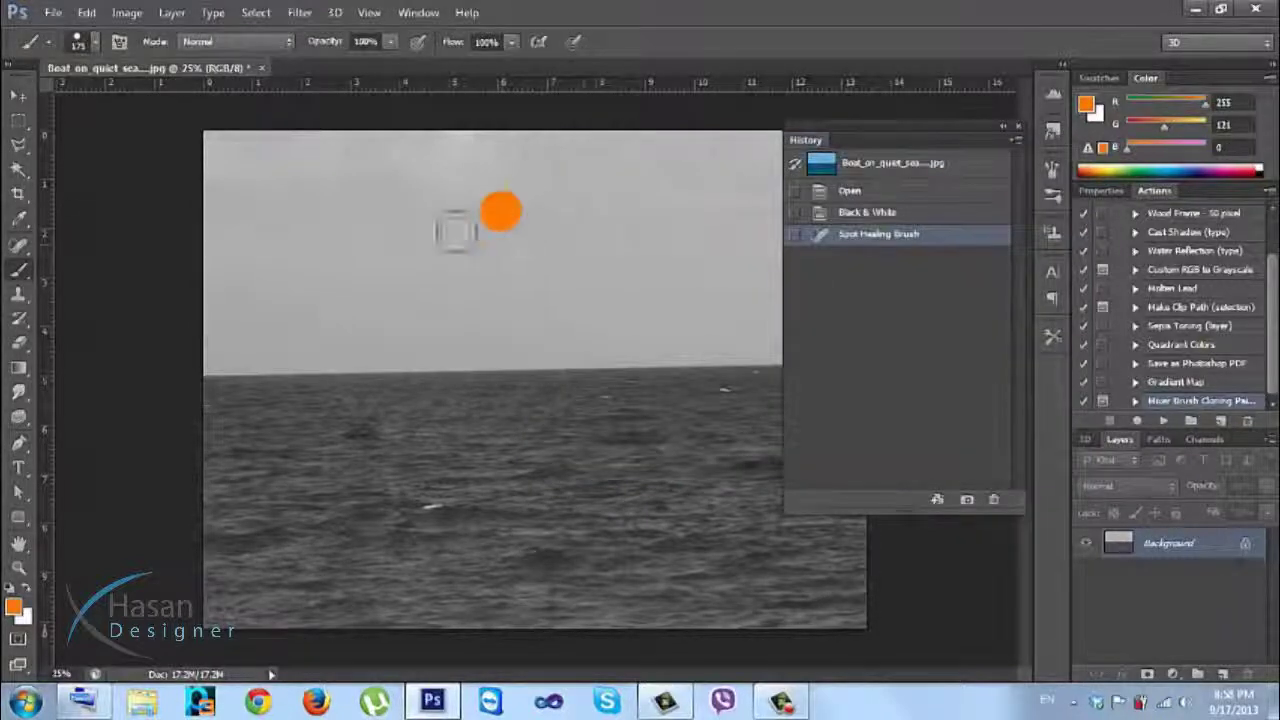
left_click_drag(488, 215, 380, 265)
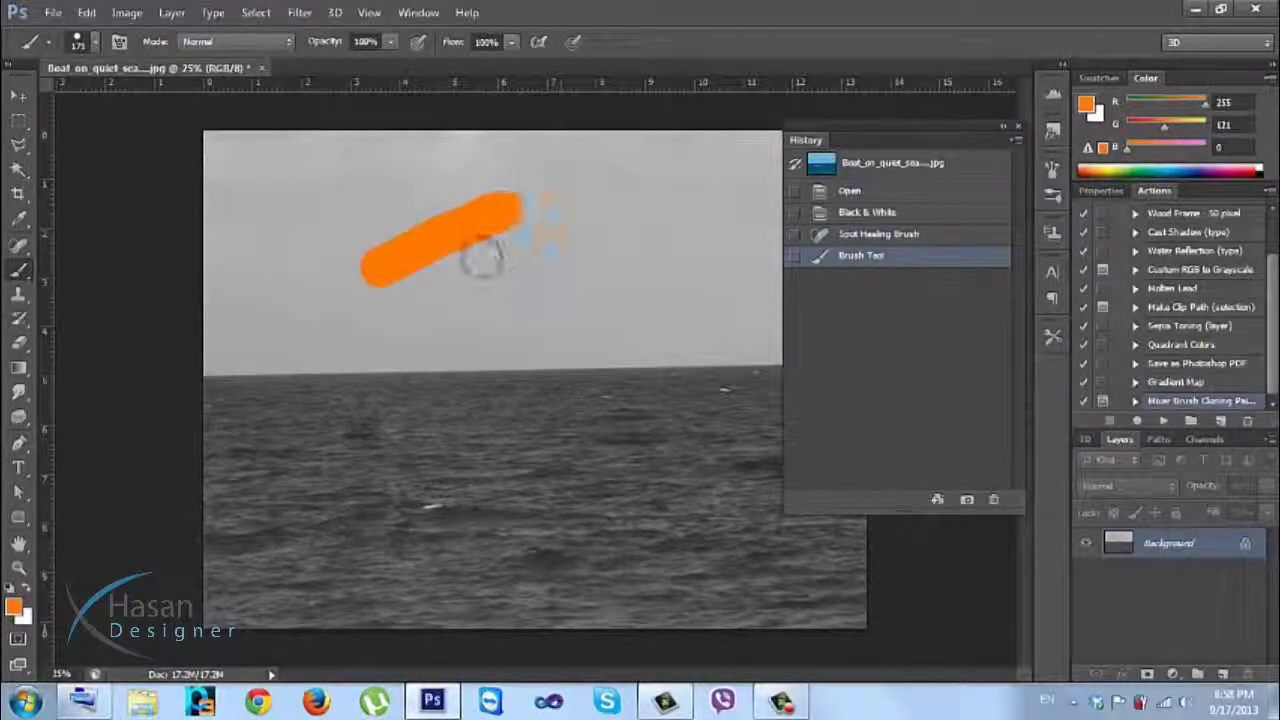
left_click_drag(487, 256, 434, 277)
mouse_move(550, 270)
left_mouse_down()
mouse_move(462, 298)
mouse_move(575, 283)
mouse_move(510, 315)
left_mouse_up()
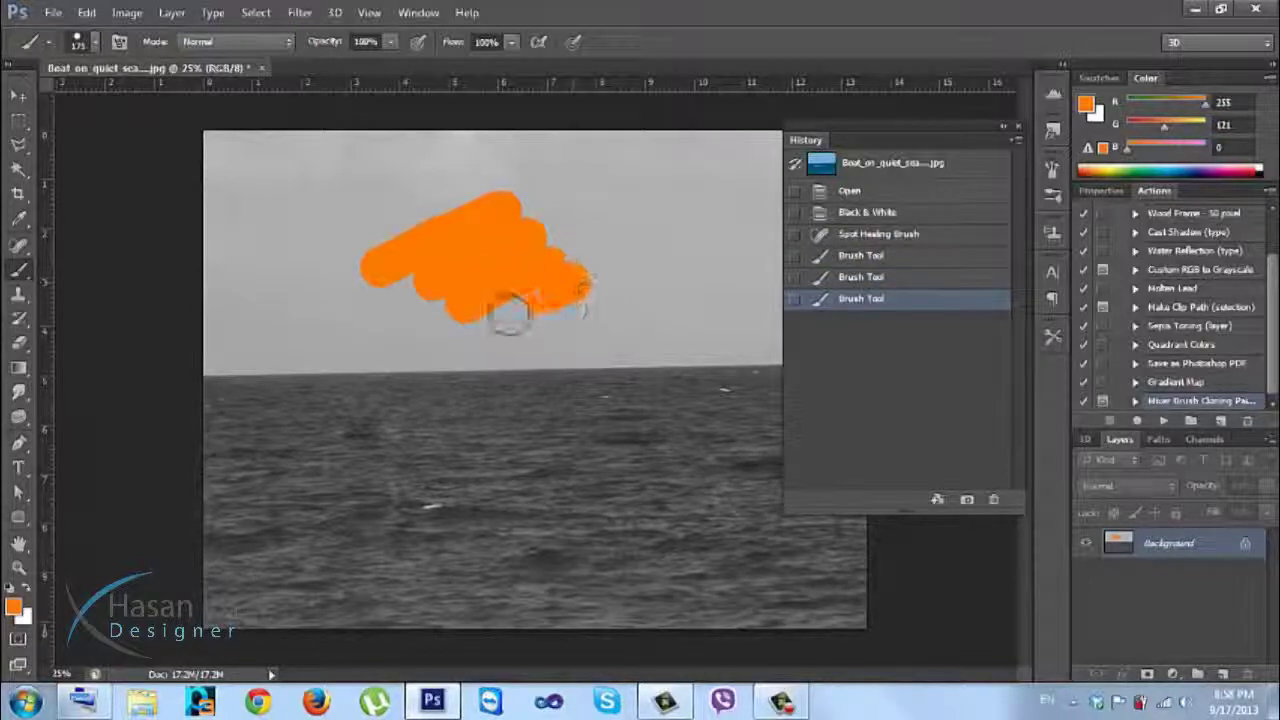
Step back and forth through the orange brush strokes and return to the Spot Healing Brush history state
key("ctrl+alt+z")
key("ctrl+alt+z")
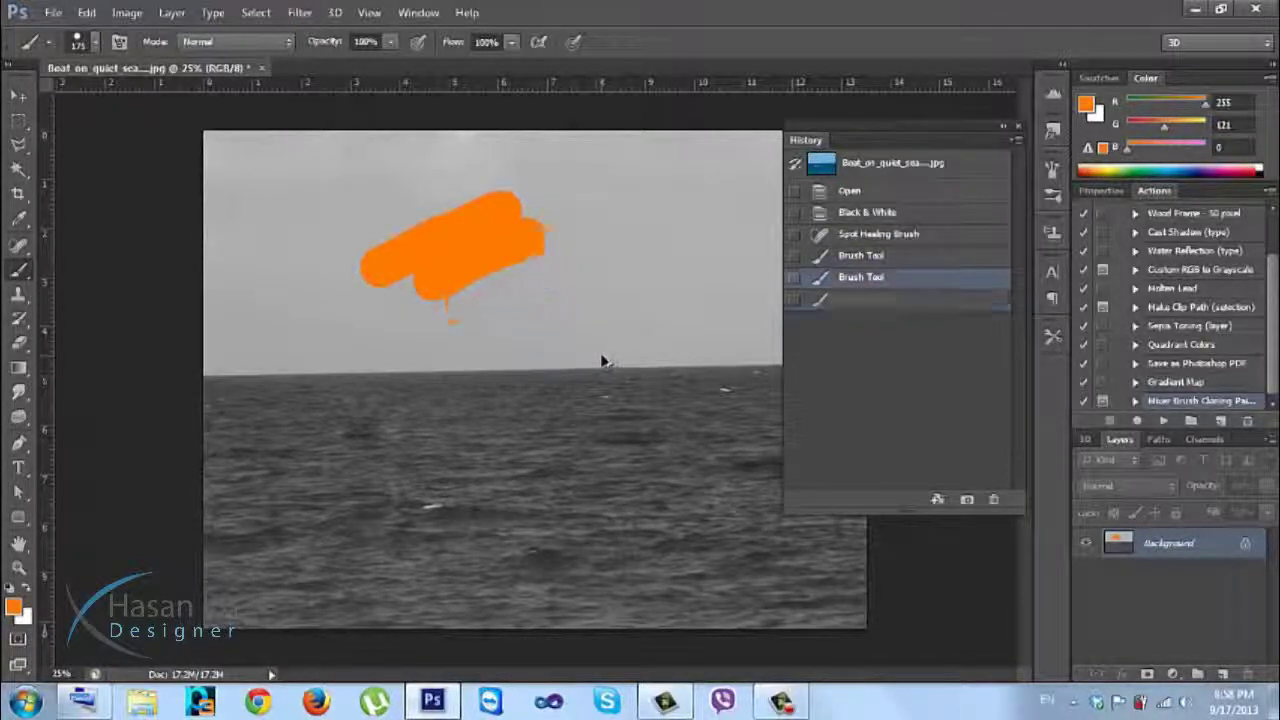
key("ctrl+alt+z")
left_click(872, 298)
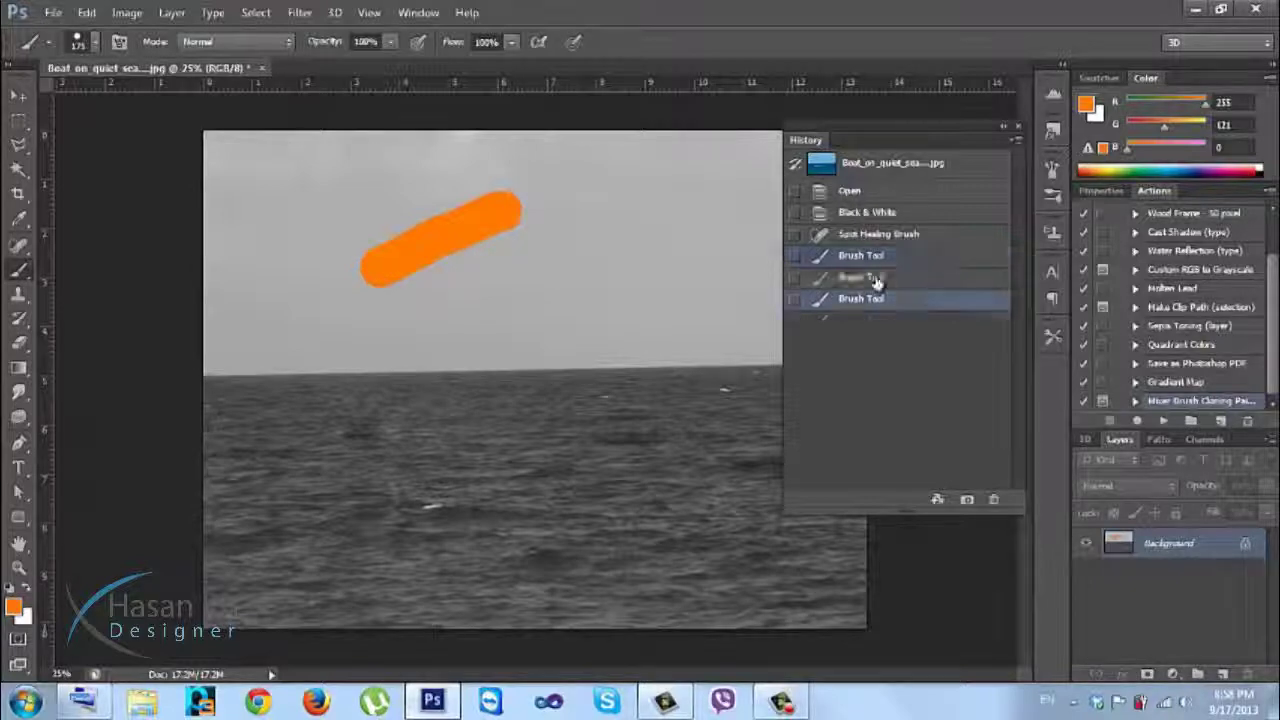
left_click(878, 236)
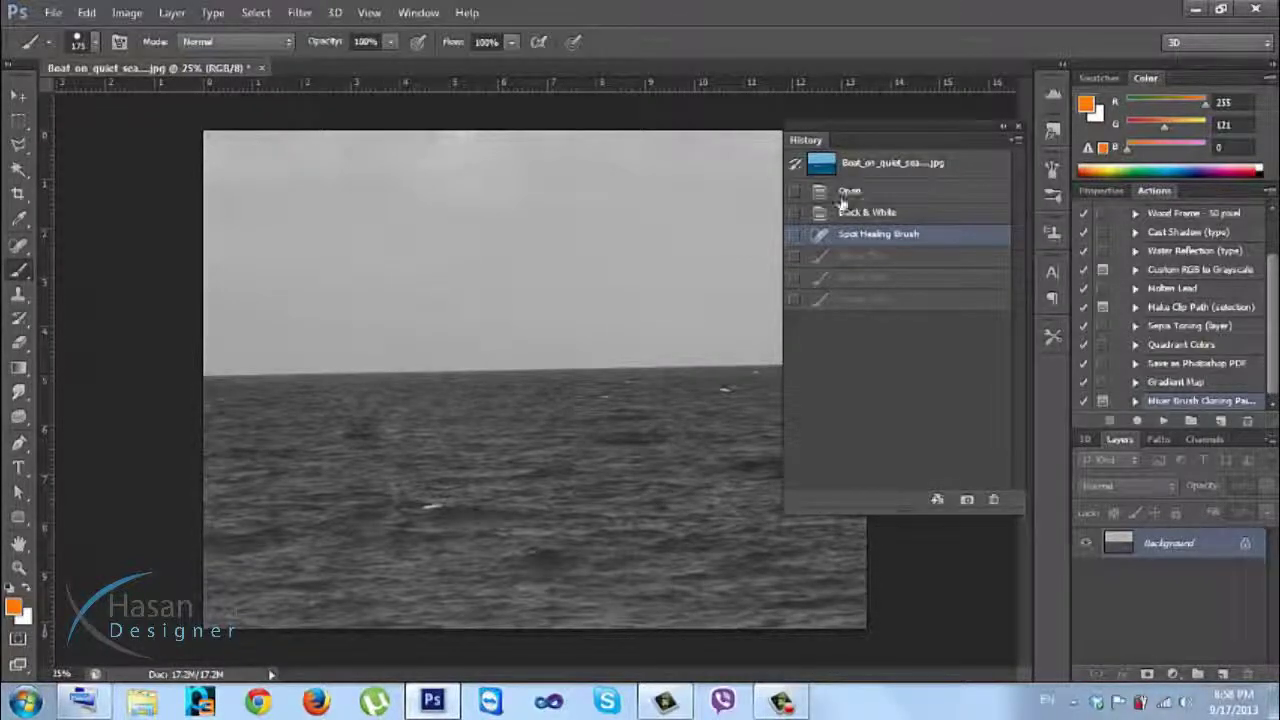
Switch to the History Brush and enlarge its brush to 600 px
left_click(16, 325)
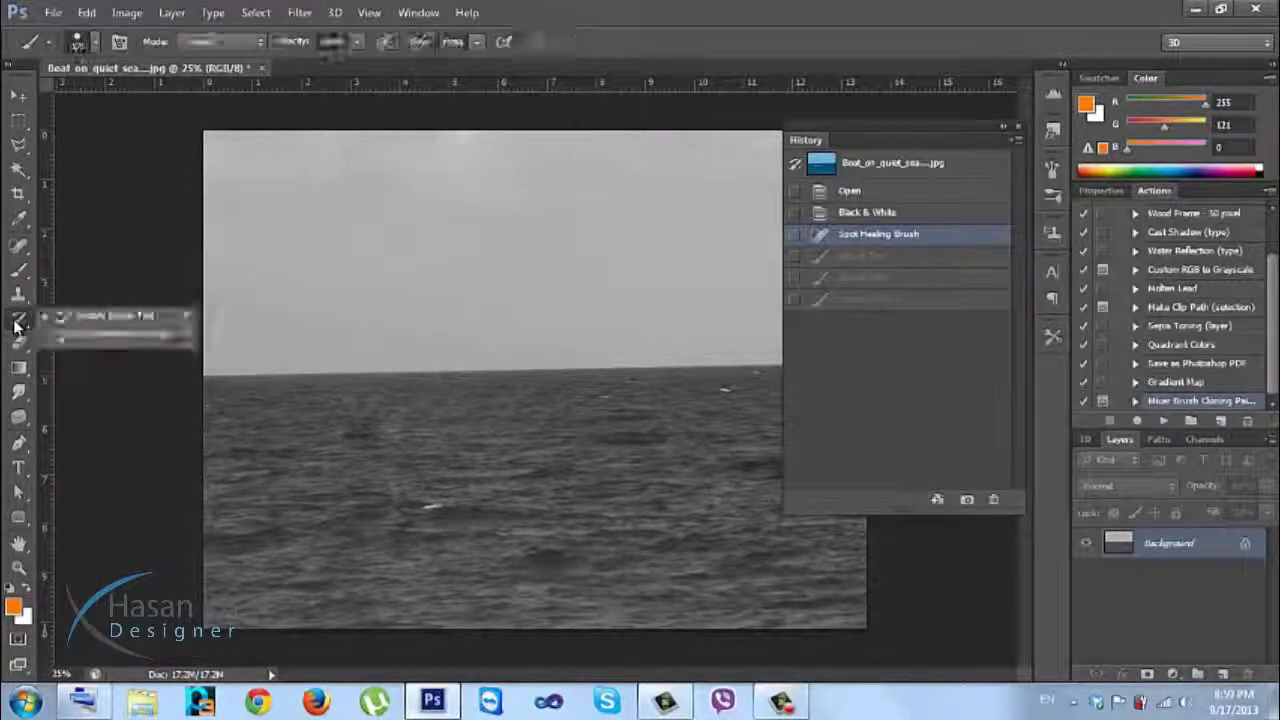
left_click(98, 317)
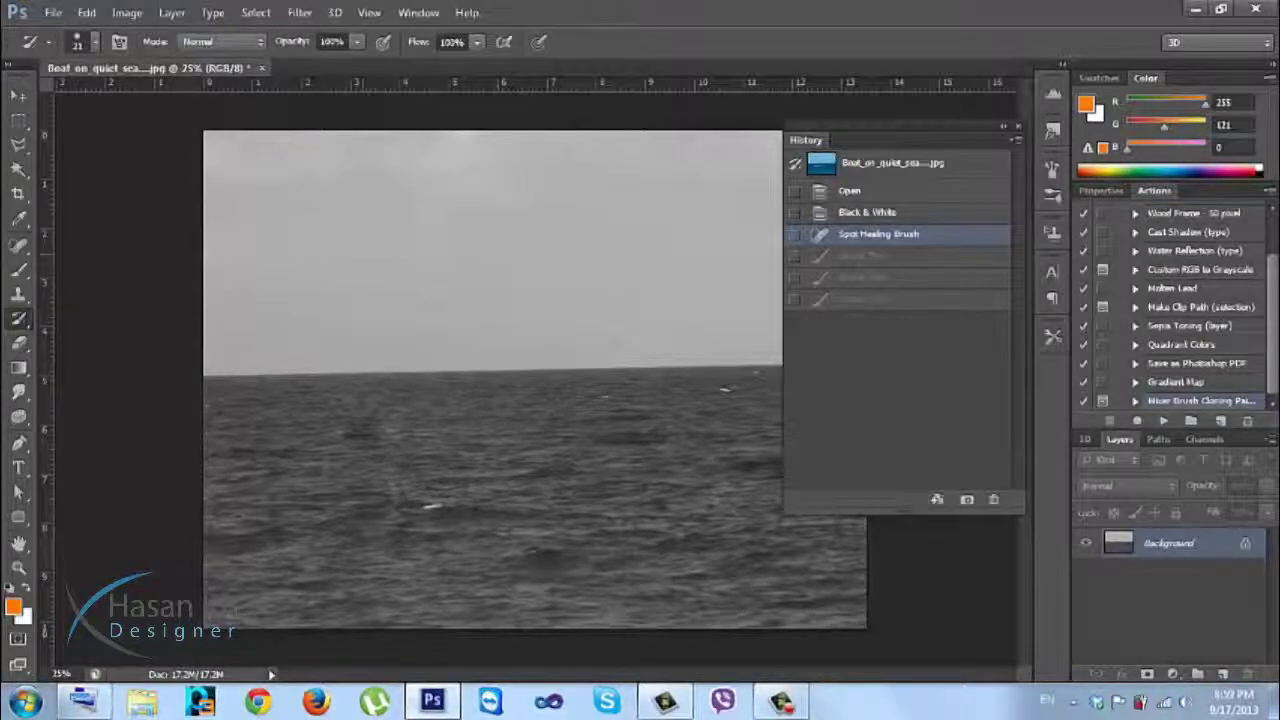
key("bracketright")
key("bracketright")
key("bracketright")
key("bracketright")
key("bracketright")
key("bracketright")
key("bracketright")
key("bracketright")
key("bracketright")
key("bracketright")
key("bracketright")
key("bracketright")
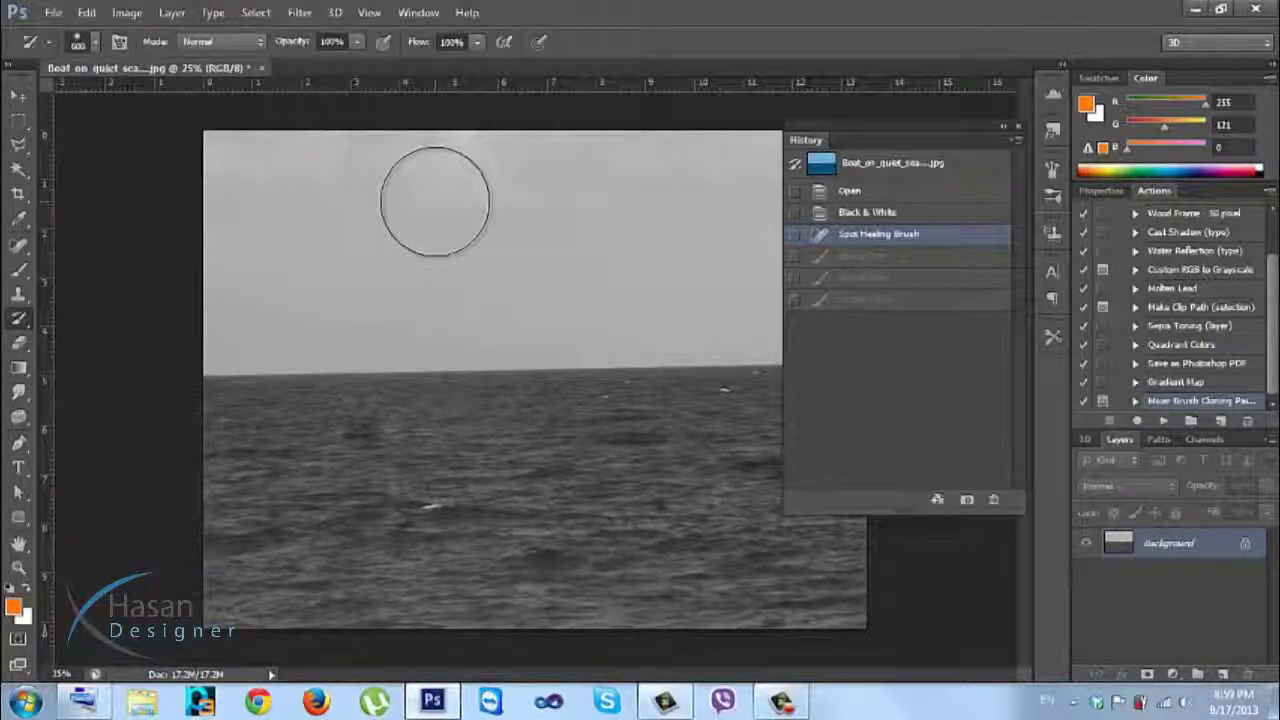
Try a History Brush stroke over the photo and set the original image snapshot as the brush's source
left_click_drag(466, 251, 470, 400)
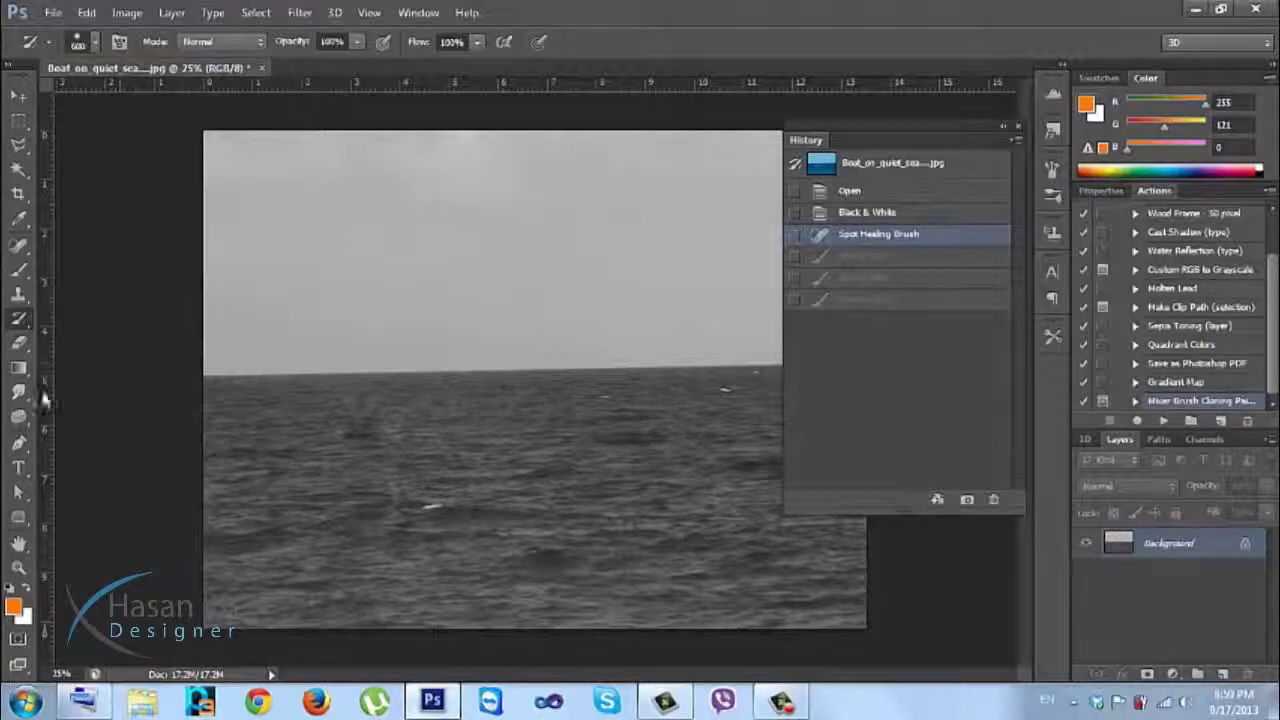
left_click(795, 166)
left_click(796, 164)
Try painting the original color back from sky to sea, undo it, and repaint a wider patch right of center
mouse_move(389, 223)
left_mouse_down()
mouse_move(380, 266)
mouse_move(445, 372)
left_mouse_up()
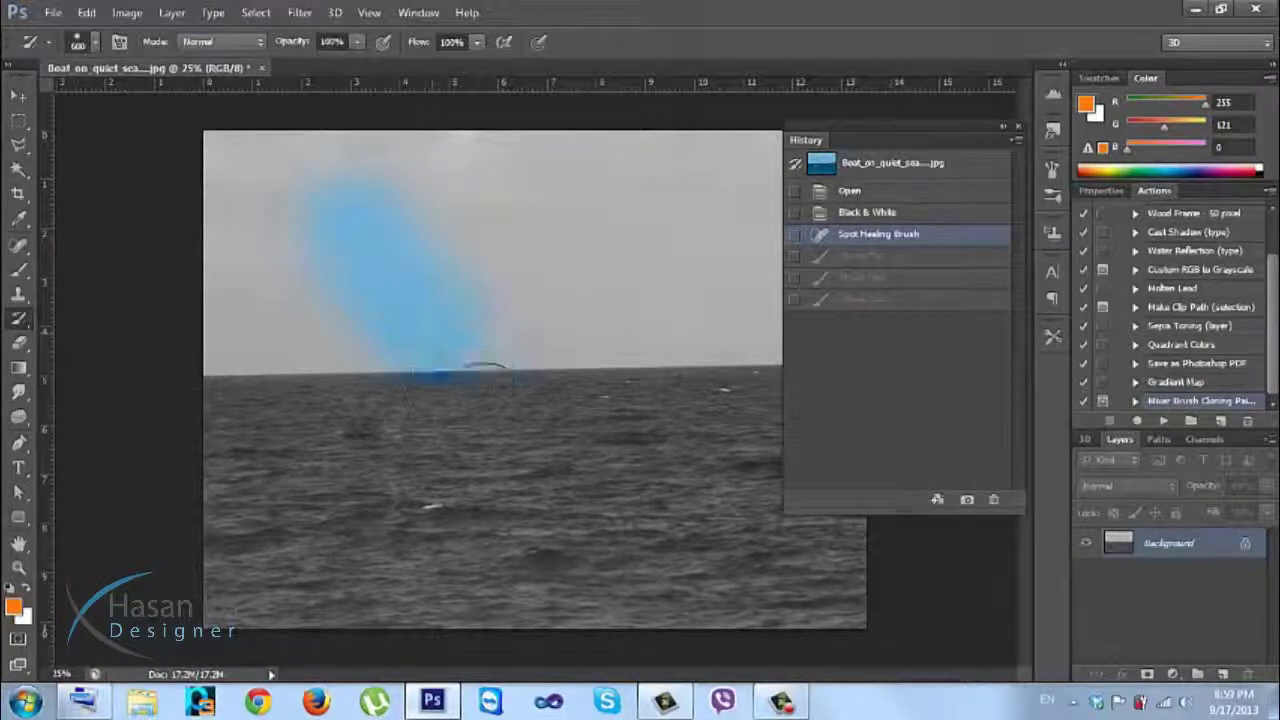
left_click_drag(485, 418, 522, 462)
key("ctrl+z")
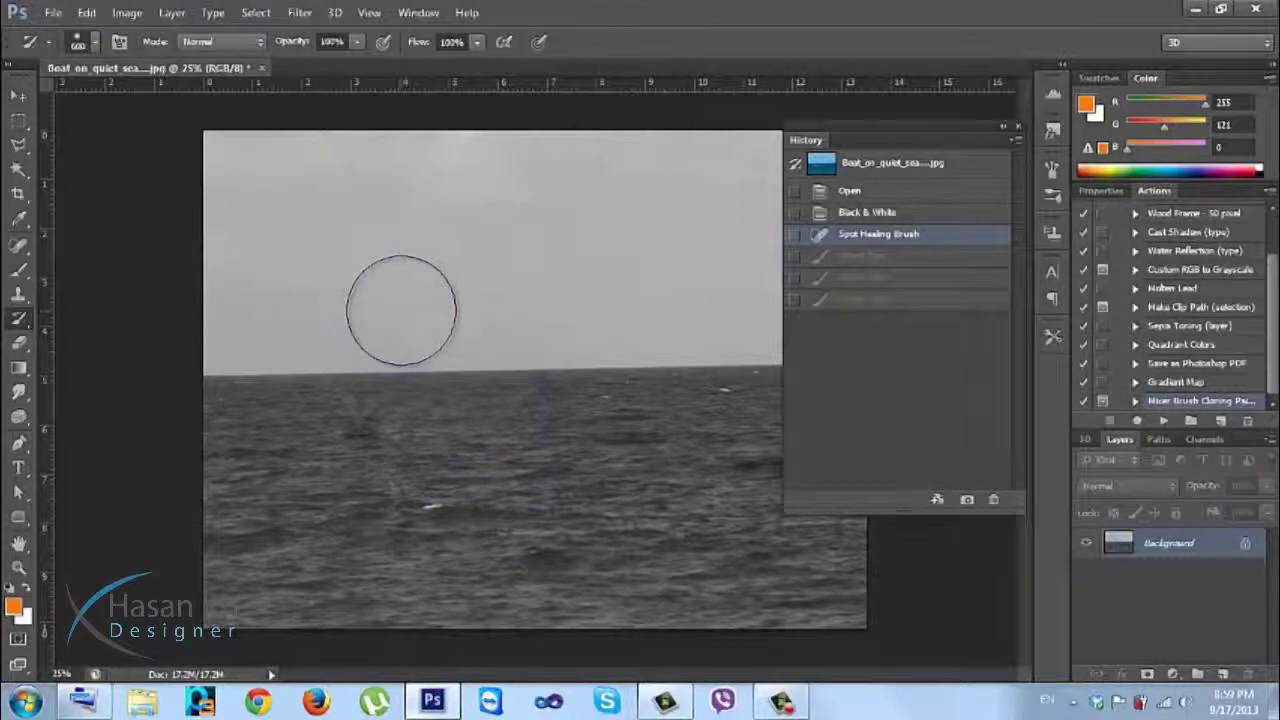
mouse_move(629, 277)
left_mouse_down()
mouse_move(602, 343)
mouse_move(656, 280)
mouse_move(720, 283)
mouse_move(708, 253)
mouse_move(636, 227)
mouse_move(628, 373)
mouse_move(606, 429)
left_mouse_up()
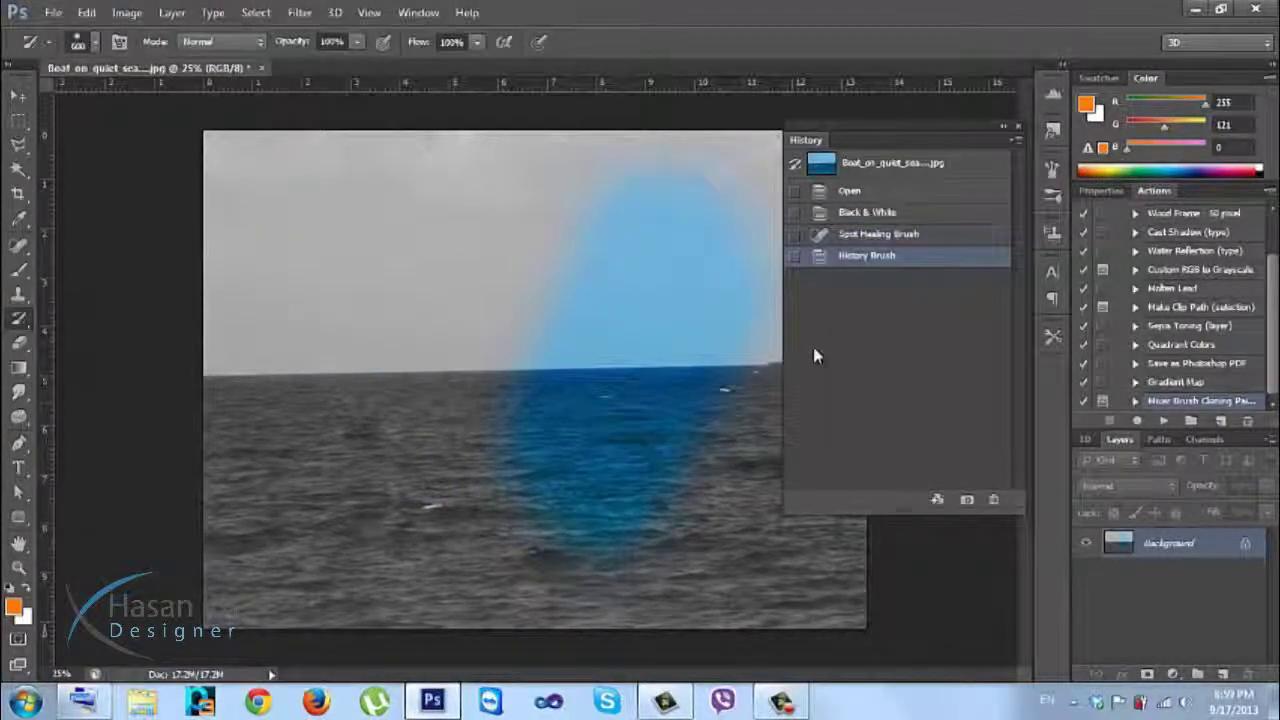
Dock the History panel with Properties and Actions, and undo the History Brush strokes after adding two more dabs
left_click_drag(808, 140, 1166, 197)
left_click(614, 357)
left_click(609, 400)
key("ctrl+alt+z")
key("ctrl+alt+z")
key("ctrl+alt+z")
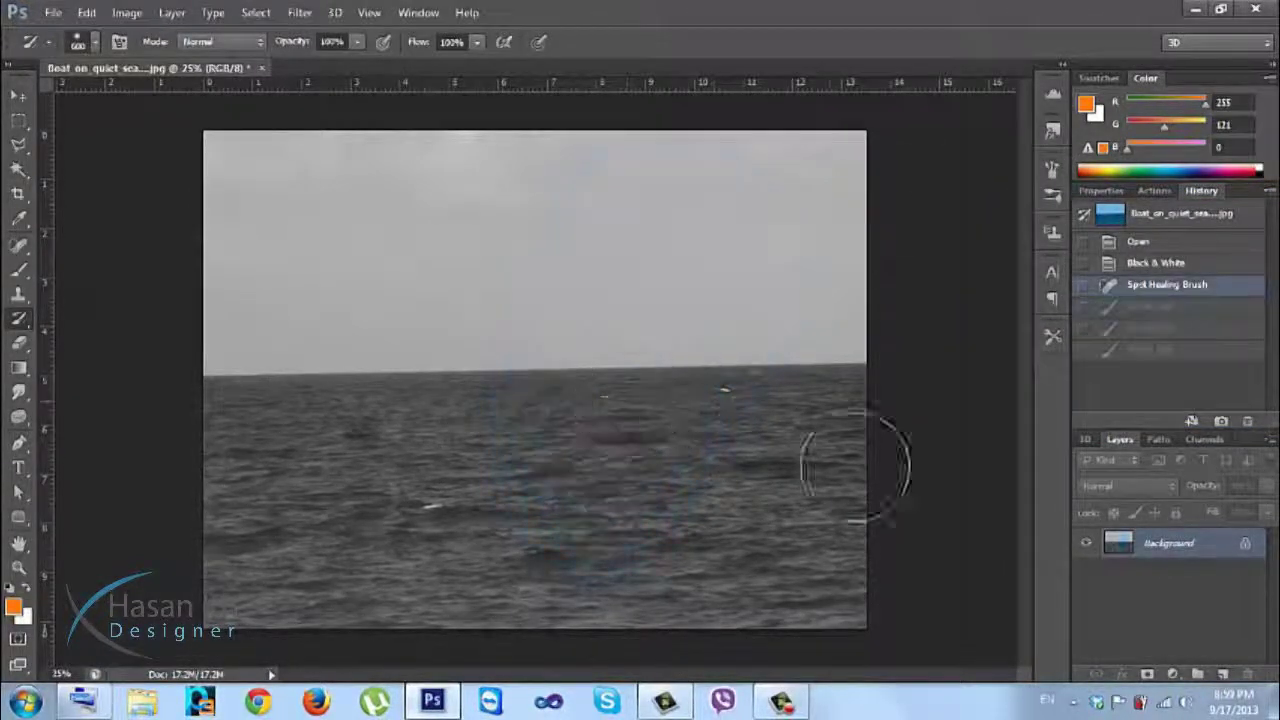
Paint the original color back over the photo's right half and upper-left sky, and undo all those strokes
mouse_move(886, 594)
left_mouse_down()
mouse_move(827, 569)
mouse_move(878, 470)
mouse_move(876, 422)
mouse_move(857, 435)
mouse_move(832, 419)
mouse_move(787, 422)
mouse_move(750, 609)
mouse_move(743, 560)
mouse_move(778, 419)
mouse_move(666, 614)
mouse_move(666, 584)
mouse_move(754, 418)
mouse_move(545, 640)
left_mouse_up()
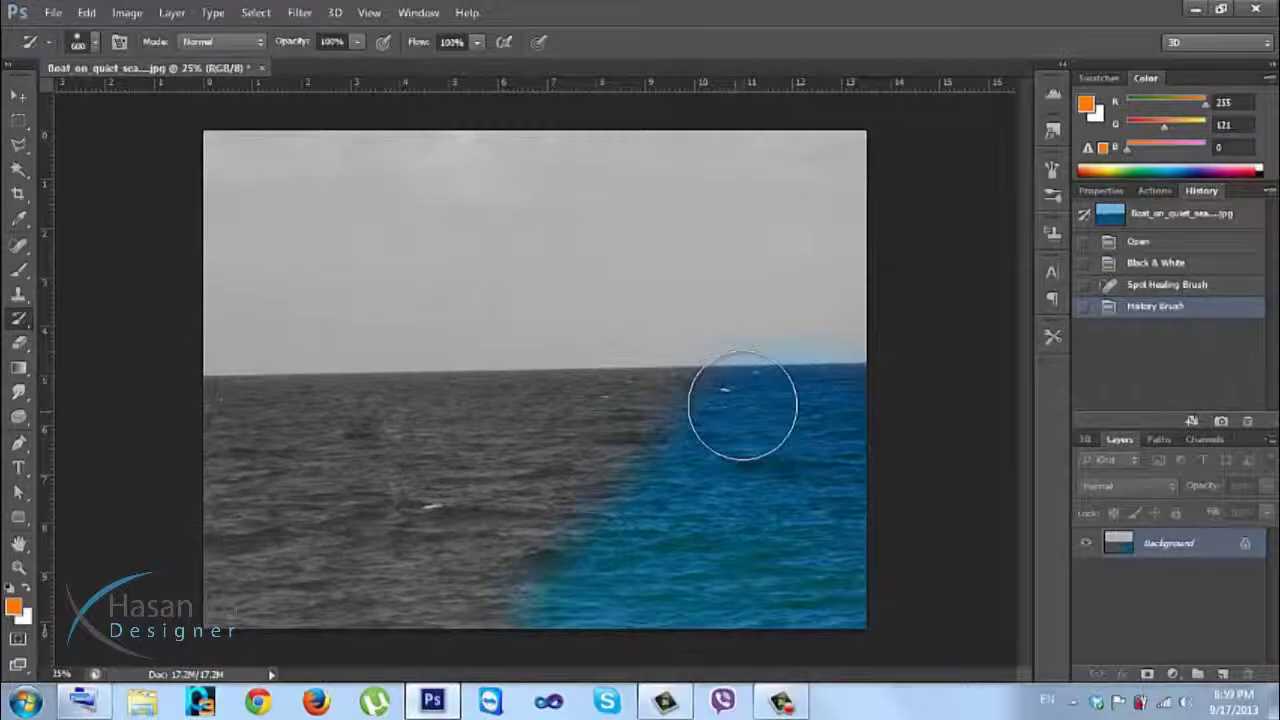
mouse_move(712, 377)
left_mouse_down()
mouse_move(631, 448)
mouse_move(513, 627)
mouse_move(715, 318)
mouse_move(787, 240)
mouse_move(854, 95)
mouse_move(794, 395)
mouse_move(899, 150)
mouse_move(759, 155)
mouse_move(625, 437)
mouse_move(594, 423)
left_mouse_up()
mouse_move(243, 163)
left_mouse_down()
mouse_move(342, 172)
mouse_move(295, 310)
left_mouse_up()
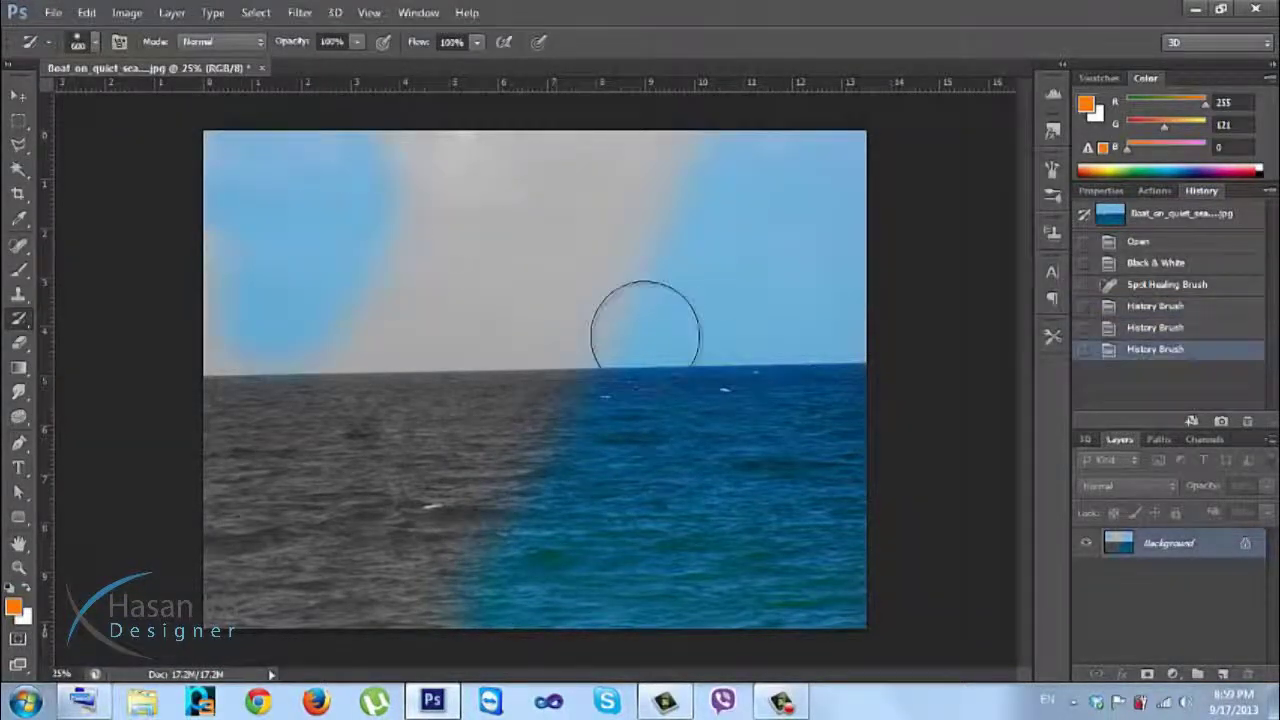
key("ctrl+alt+z")
key("ctrl+alt+z")
key("ctrl+alt+z")
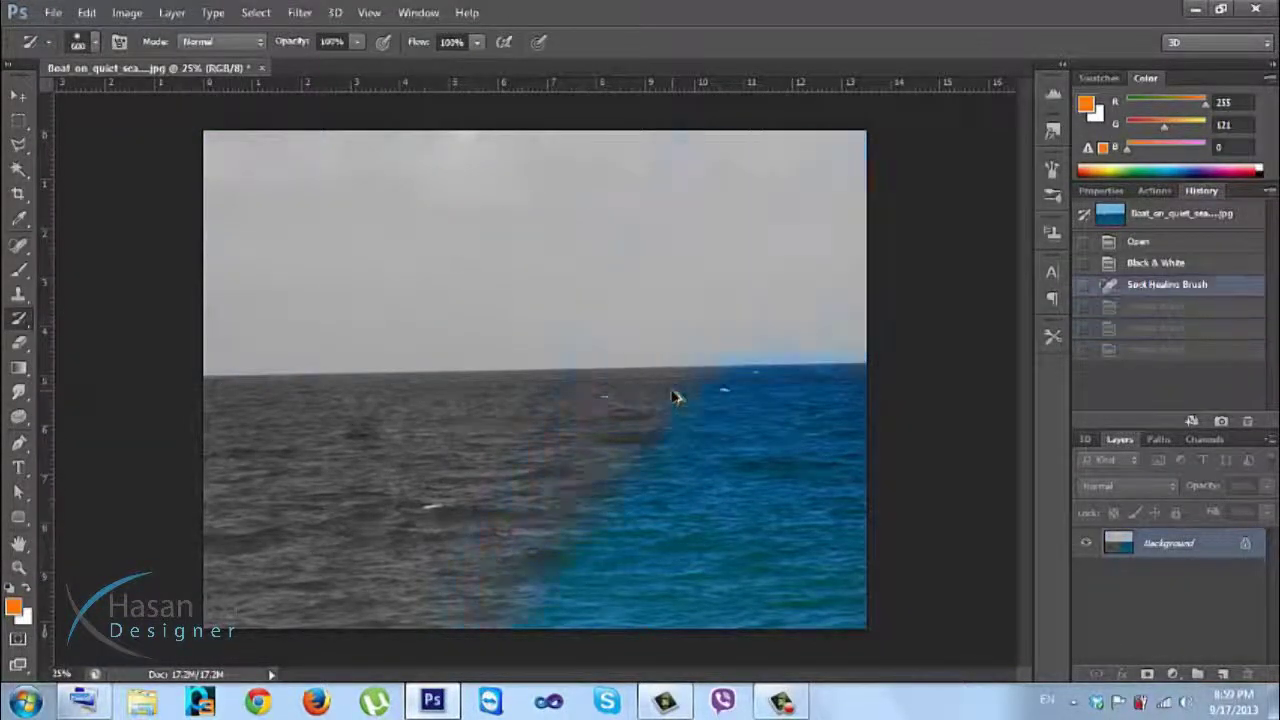
Switch to the Art History Brush, slightly enlarge it, and try a stroke across the sky before undoing it
right_click(18, 318)
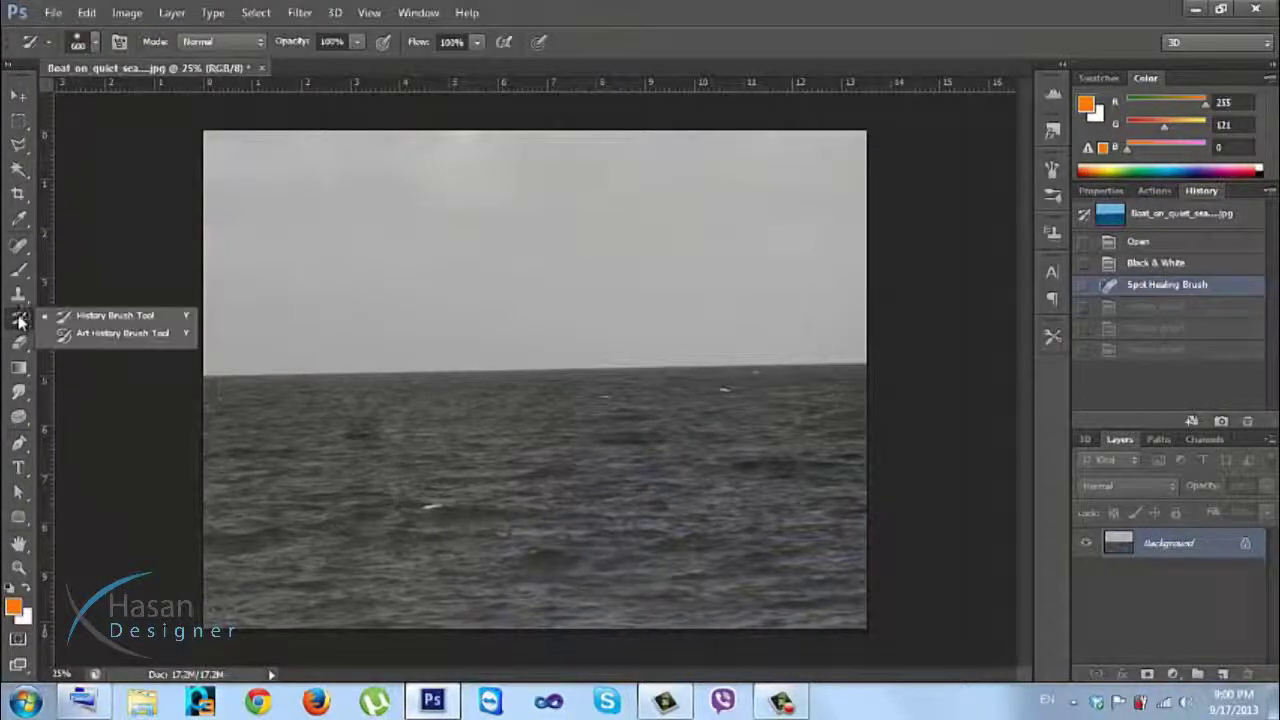
left_click(90, 333)
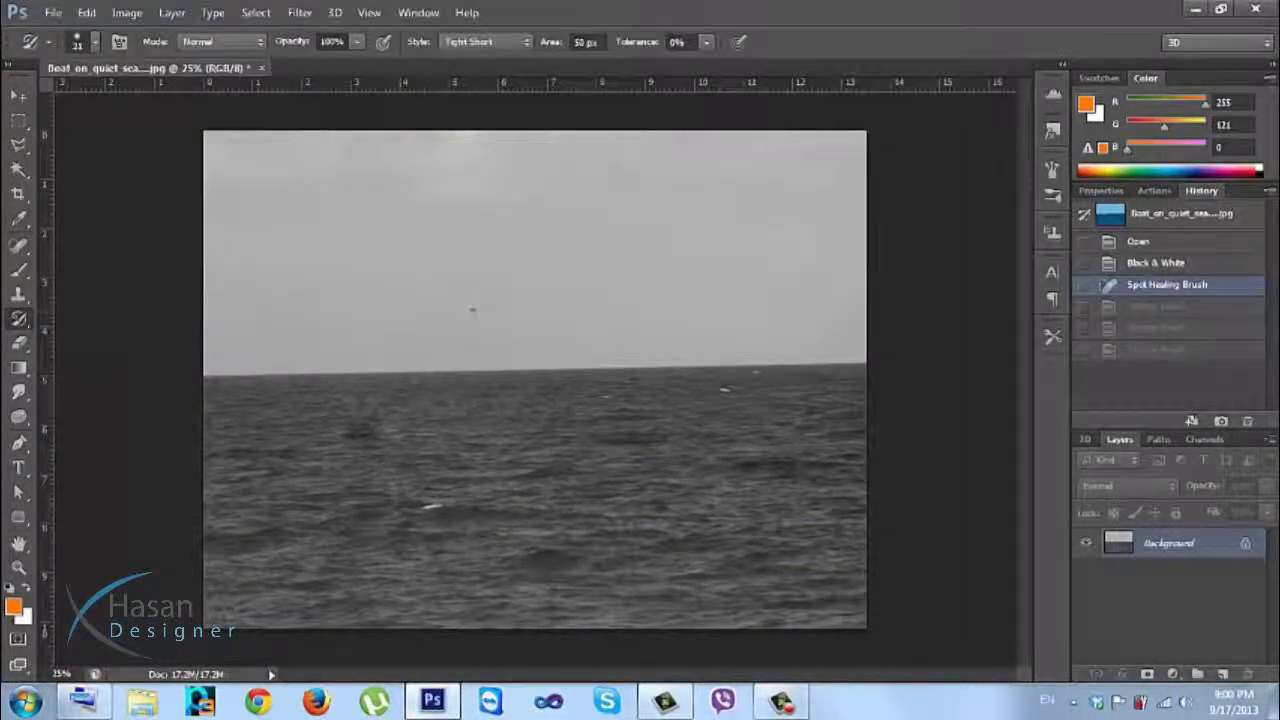
key("bracketright")
key("bracketright")
key("bracketright")
right_click(468, 303)
mouse_move(489, 254)
left_mouse_down()
mouse_move(424, 293)
mouse_move(391, 366)
left_mouse_up()
key("ctrl+z")
Enlarge the Art History Brush to 600 px, paint a stroke across the sea and horizon, and undo it
key("bracketright")
key("bracketright")
key("bracketright")
key("bracketright")
key("bracketright")
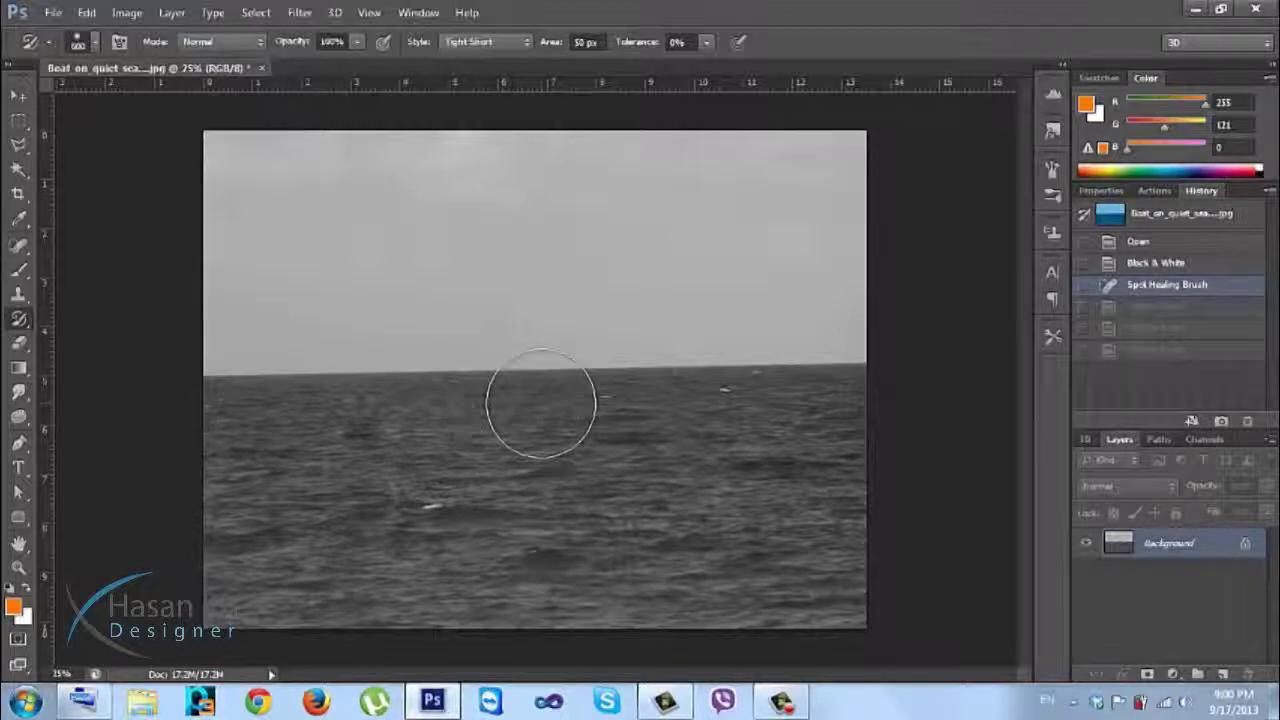
mouse_move(631, 405)
left_mouse_down()
mouse_move(533, 409)
mouse_move(466, 447)
mouse_move(407, 446)
mouse_move(430, 380)
left_mouse_up()
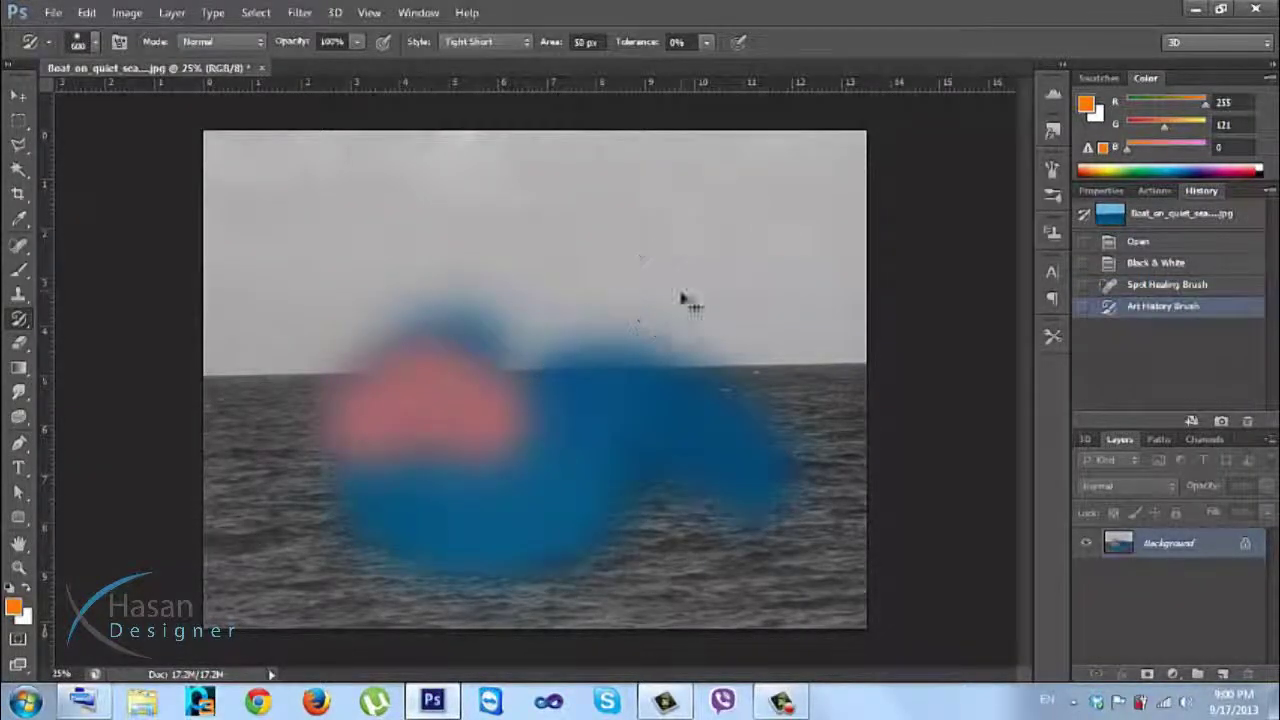
key("ctrl+z")
Try Art History Brush strokes over the sea and sky while reducing the brush to 200 px, and undo them all
left_click_drag(766, 380, 724, 410)
key("bracketleft")
key("bracketleft")
key("ctrl+z")
key("bracketleft")
key("bracketleft")
mouse_move(714, 394)
left_mouse_down()
mouse_move(637, 396)
mouse_move(631, 495)
mouse_move(726, 458)
mouse_move(671, 475)
mouse_move(676, 520)
mouse_move(601, 385)
mouse_move(591, 488)
mouse_move(606, 437)
mouse_move(643, 407)
mouse_move(729, 245)
mouse_move(741, 416)
left_mouse_up()
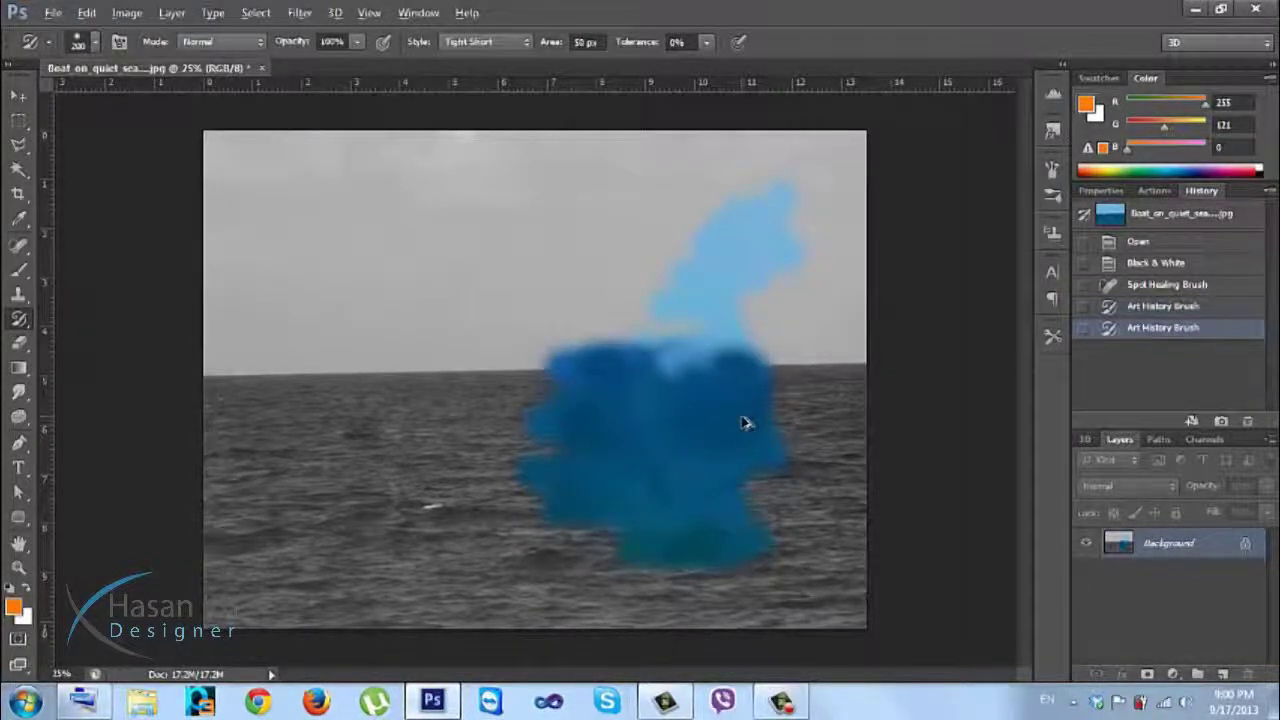
key("ctrl+z")
key("ctrl+alt+z")
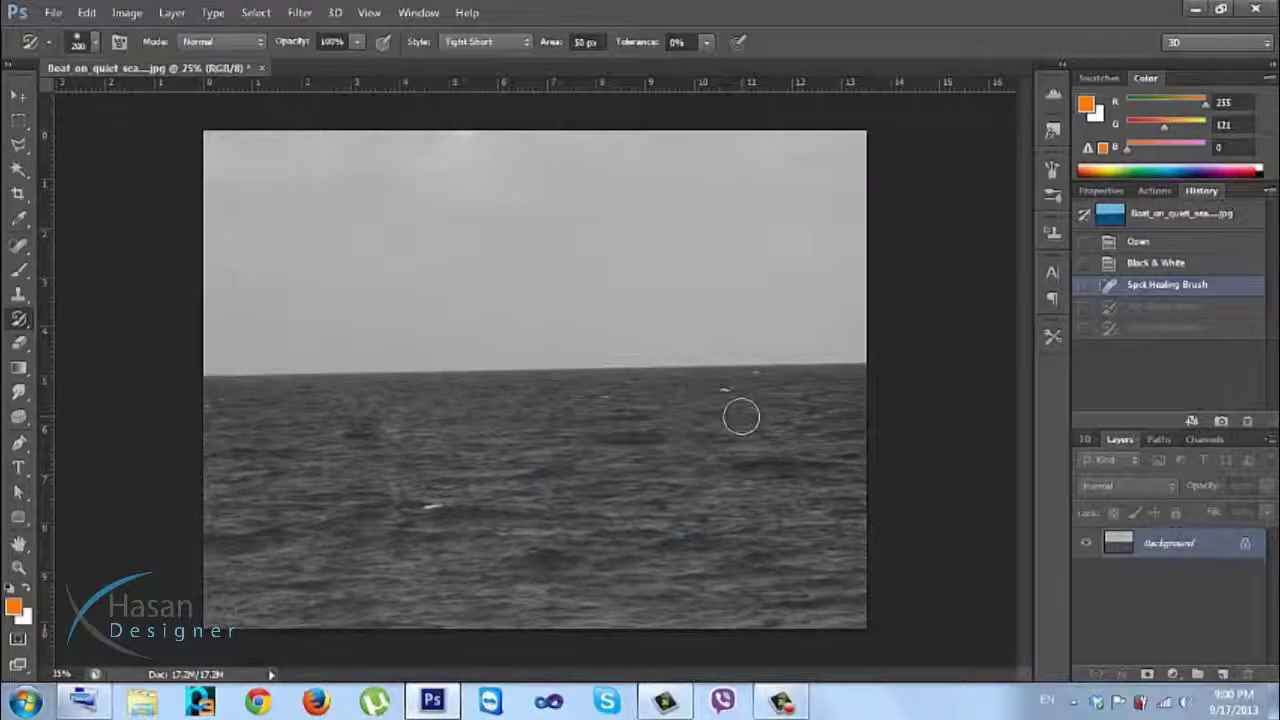
Reset the brush tool to the History Brush, activate the Move tool, and revert the photo to its original snapshot
right_click(17, 320)
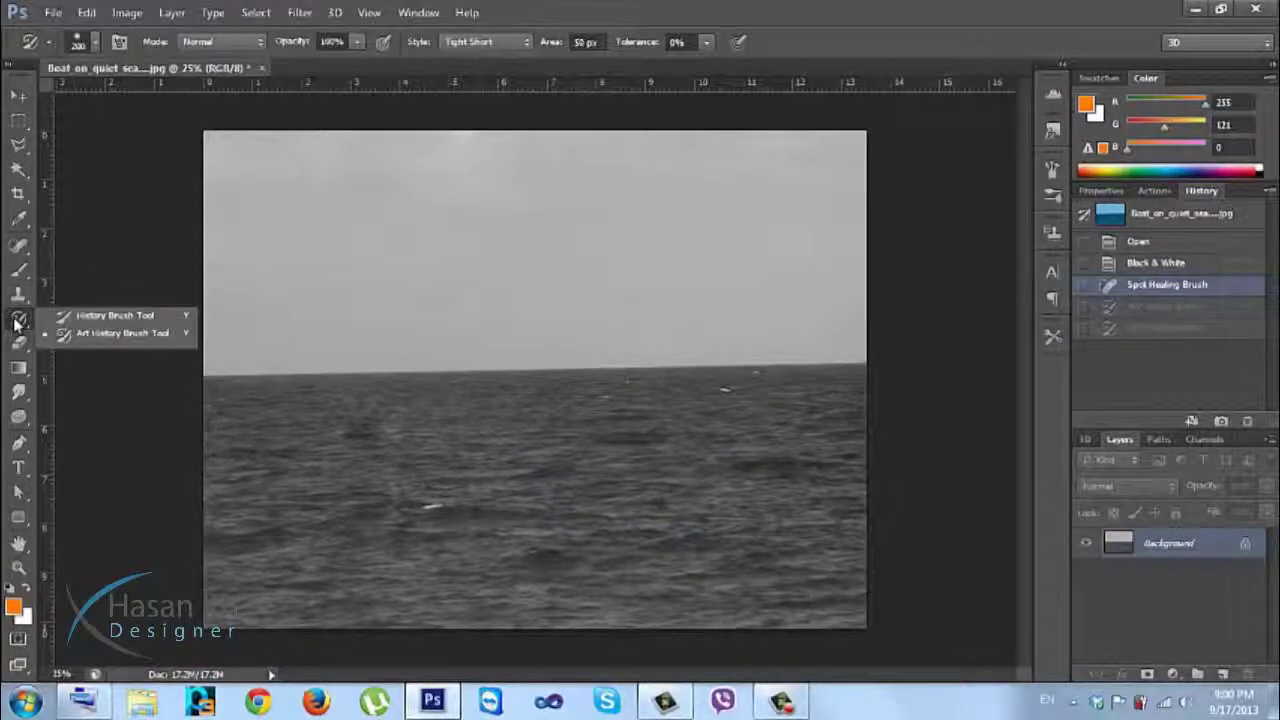
left_click(80, 315)
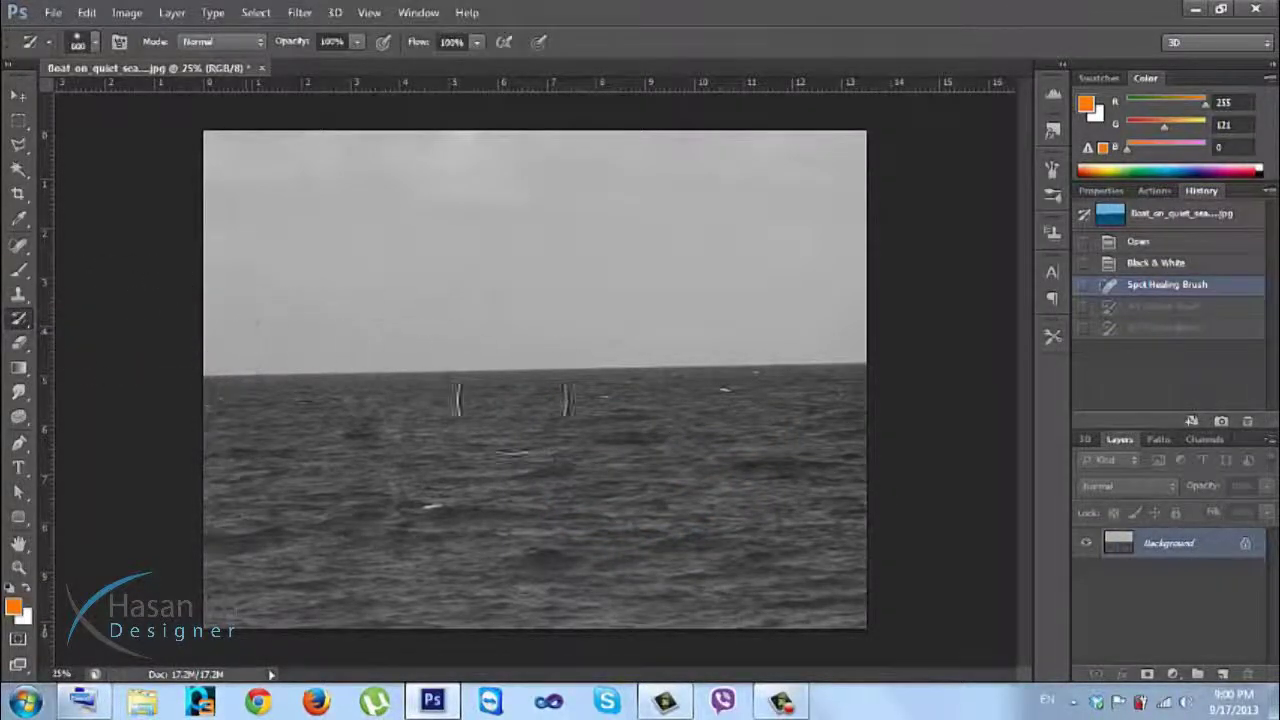
left_click(17, 96)
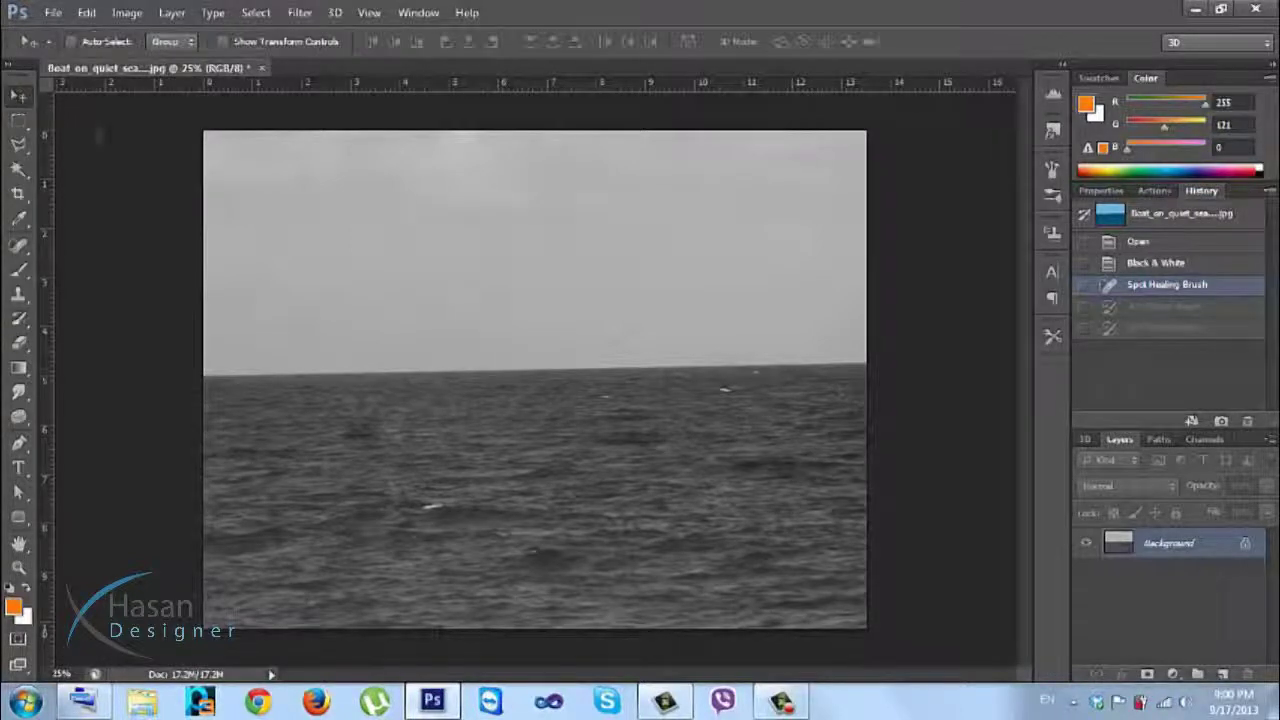
left_click(1170, 218)
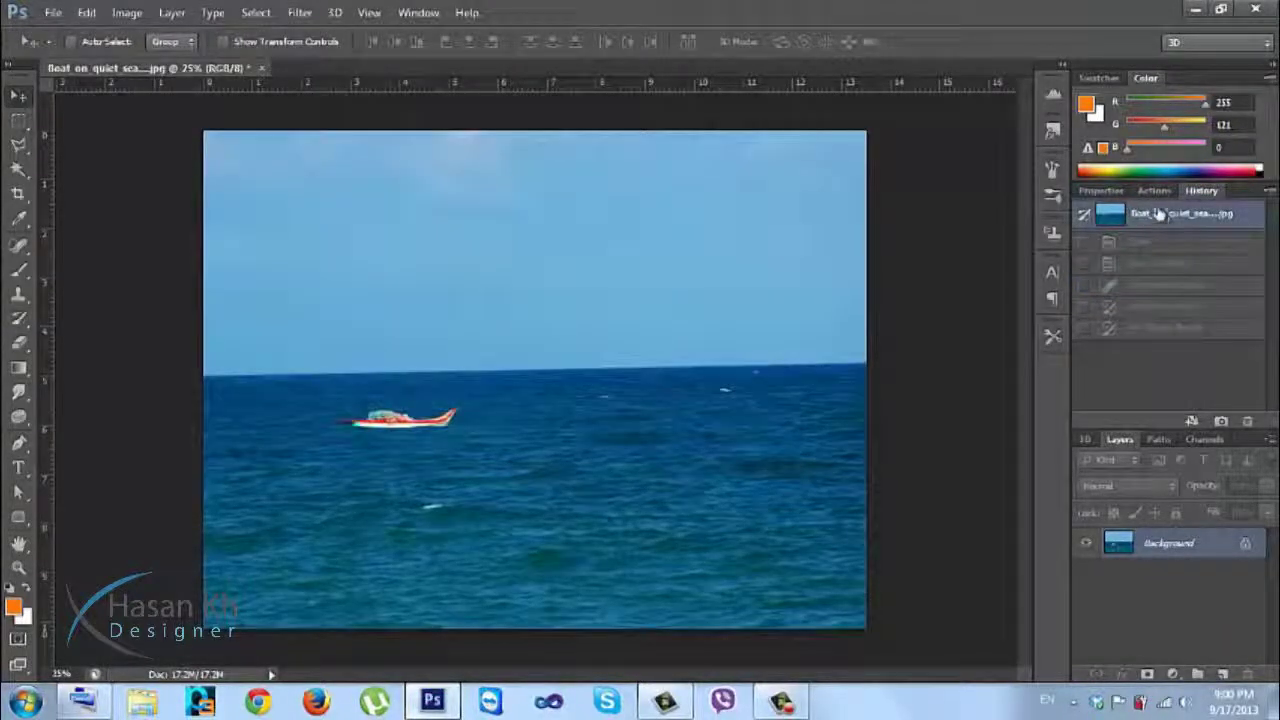
Show the list of actions and select the Wood Frame - 50 pixel action
left_click(1155, 191)
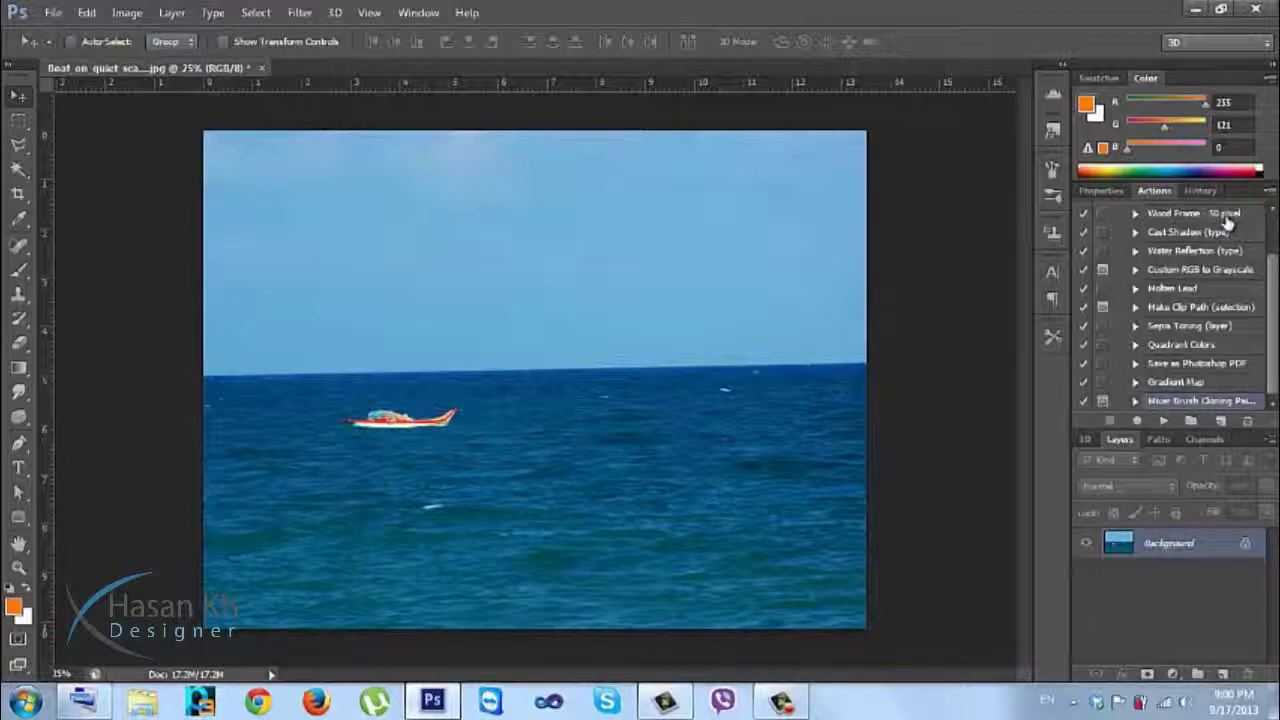
left_click(1191, 215)
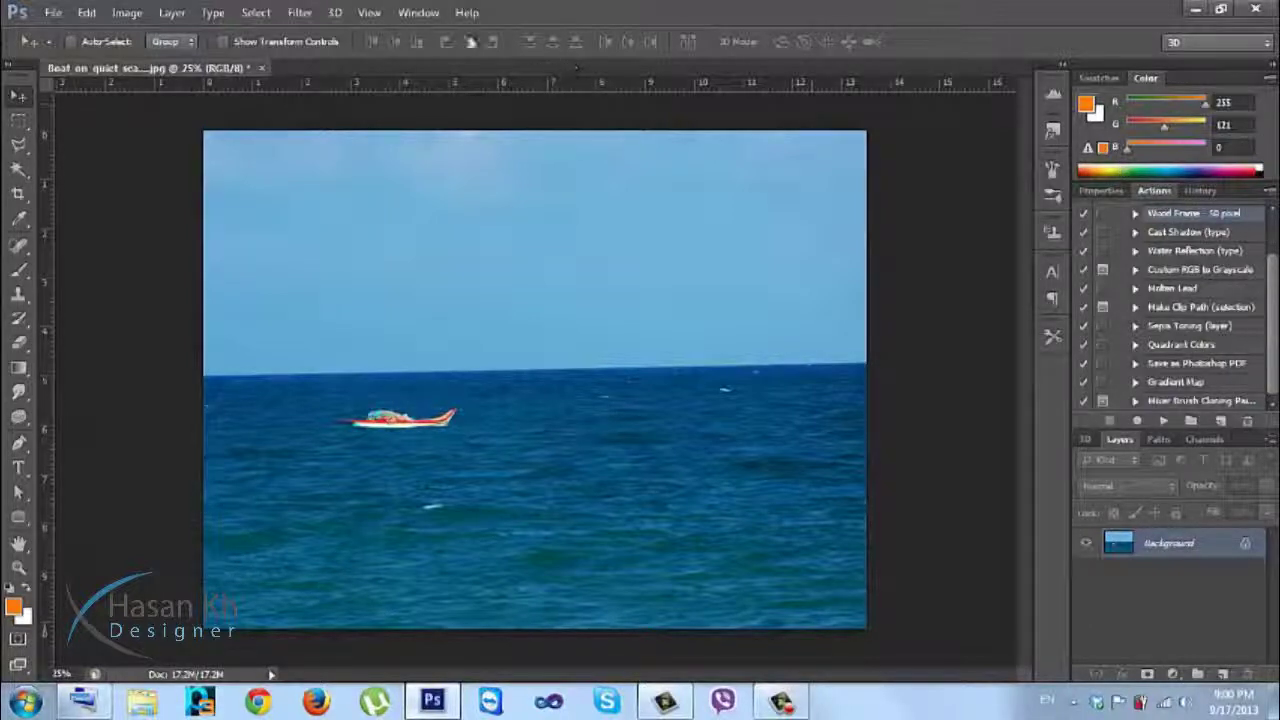
left_click(418, 12)
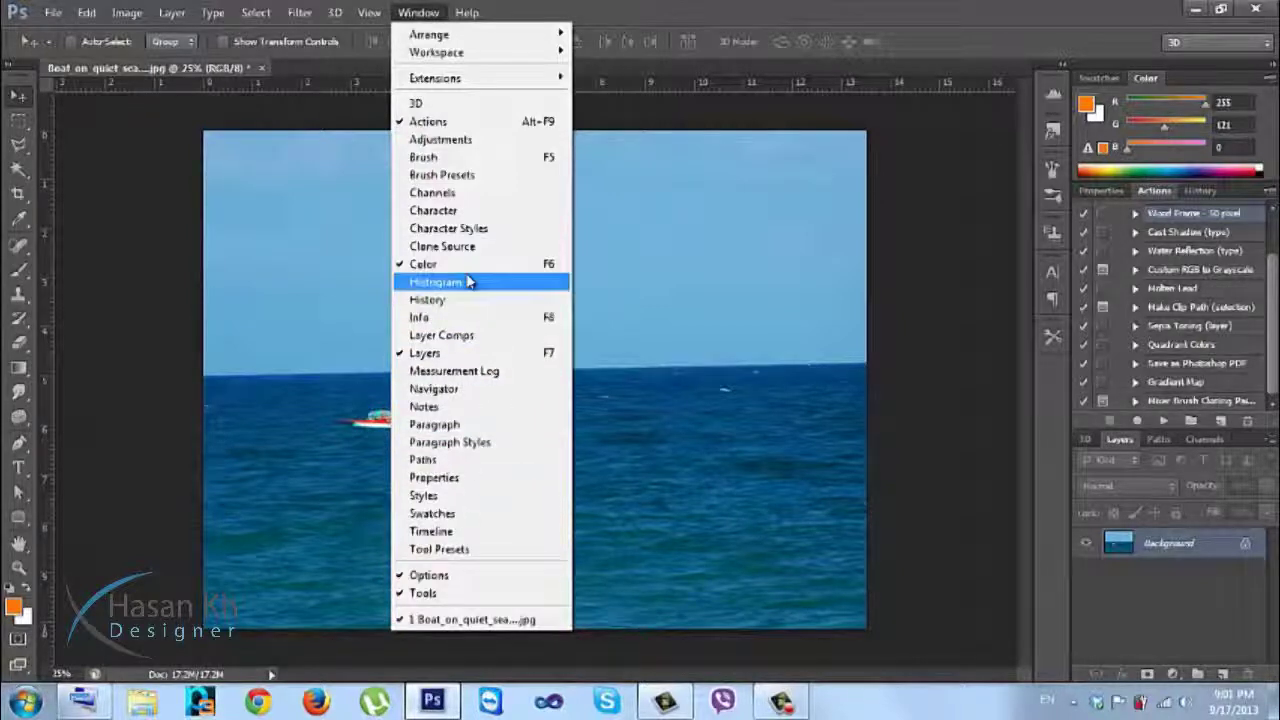
left_click(418, 12)
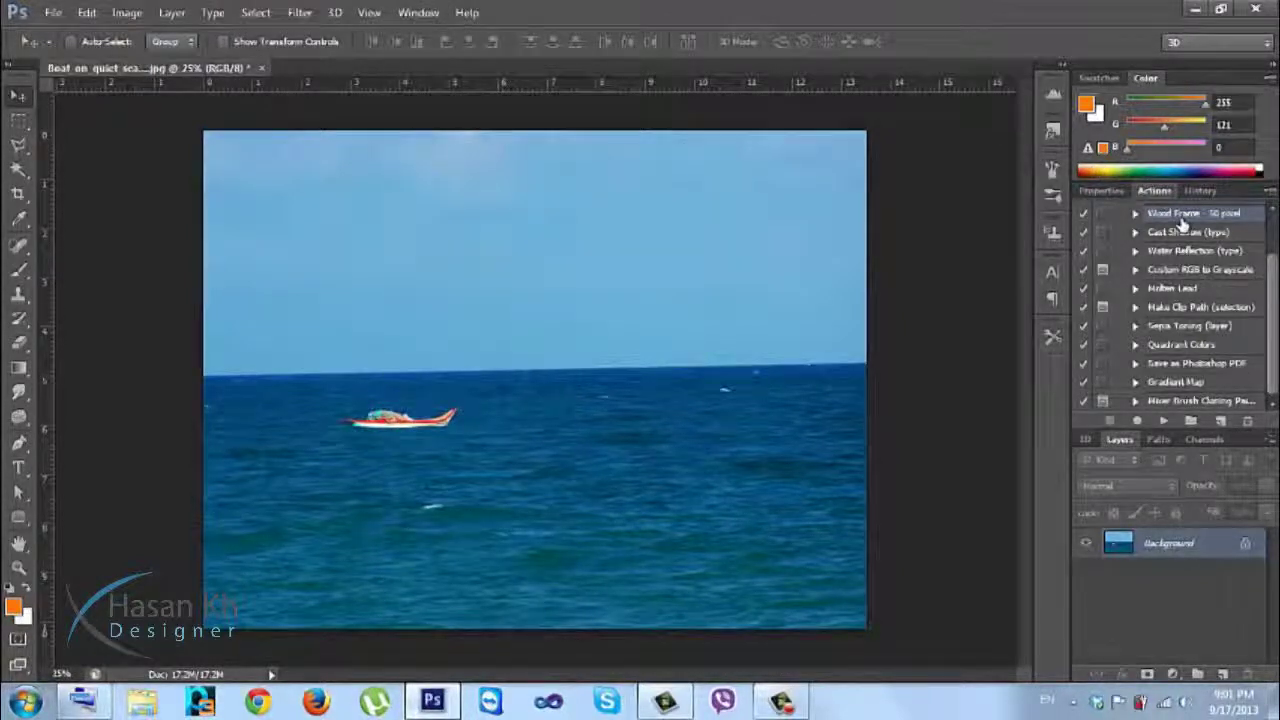
Run the Wood Frame - 50 pixel action on the boat photo, continuing past its size message, and revert to the original snapshot
left_click(1162, 421)
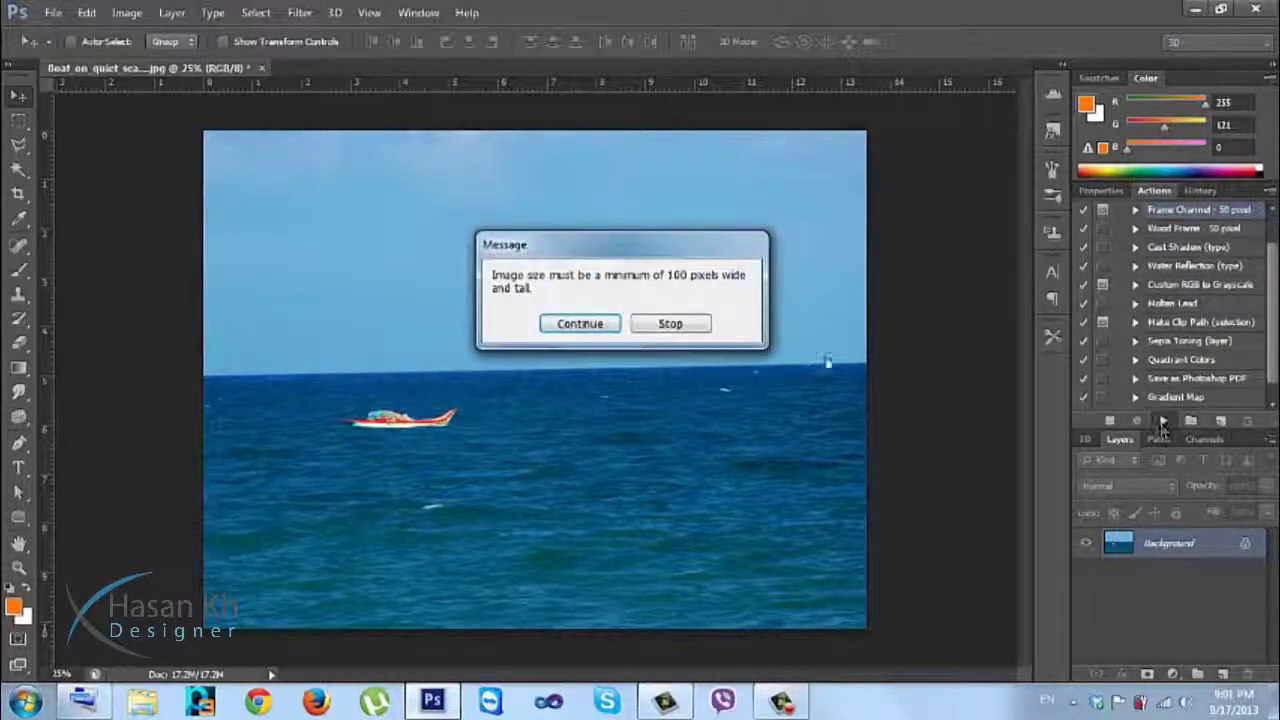
left_click(575, 323)
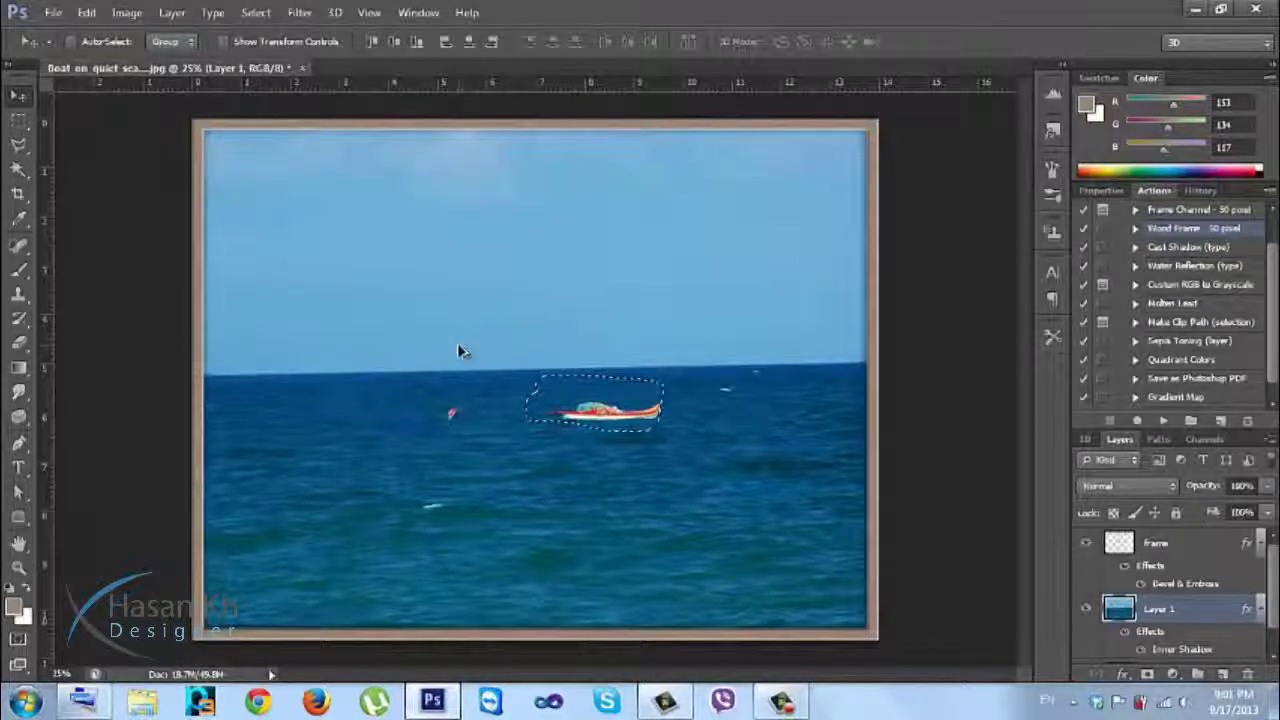
left_click(1200, 191)
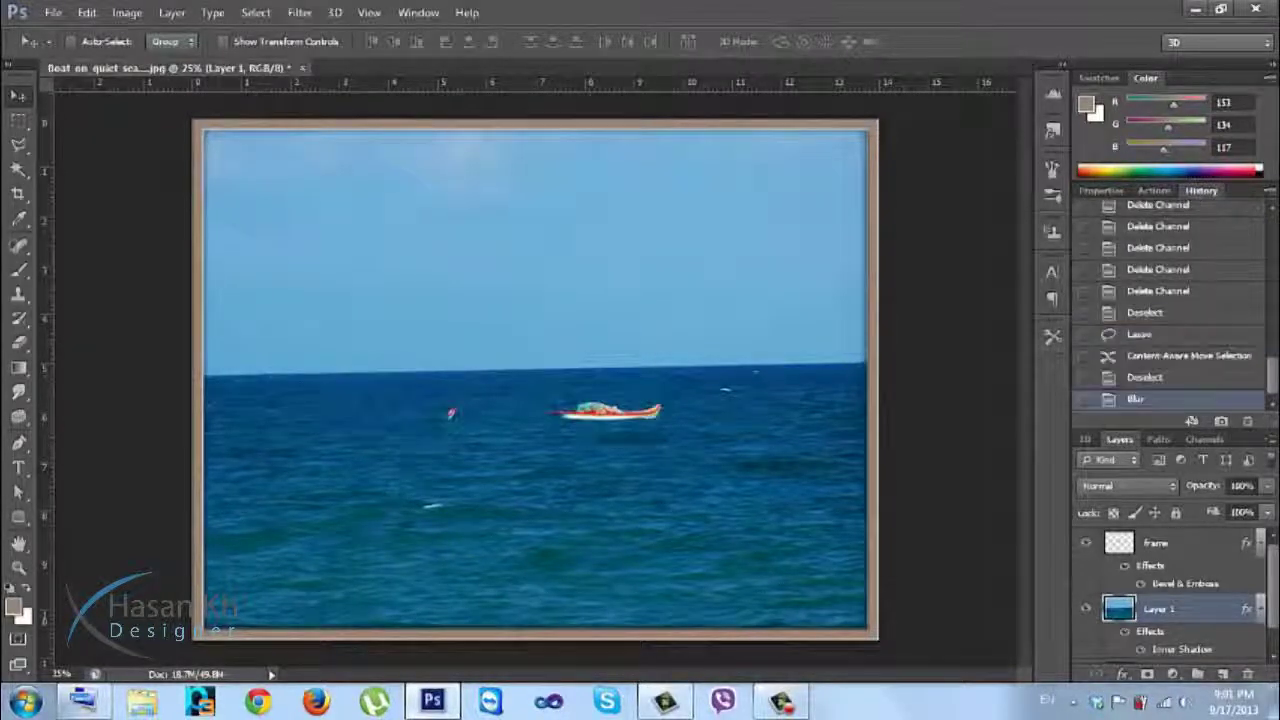
left_click(1235, 377)
left_click_drag(1266, 378, 1267, 228)
left_click(1200, 214)
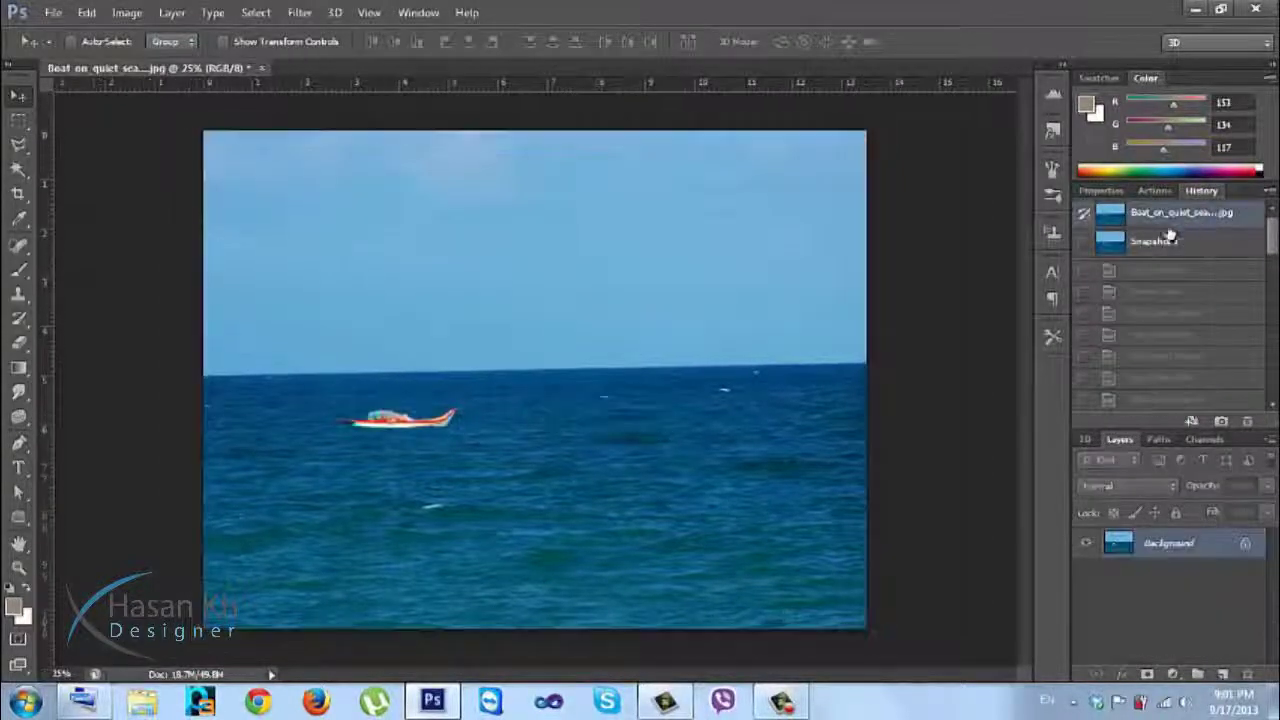
Delete the additional snapshot and all dimmed history states, keeping only the original image snapshot
left_click_drag(1222, 343, 1247, 421)
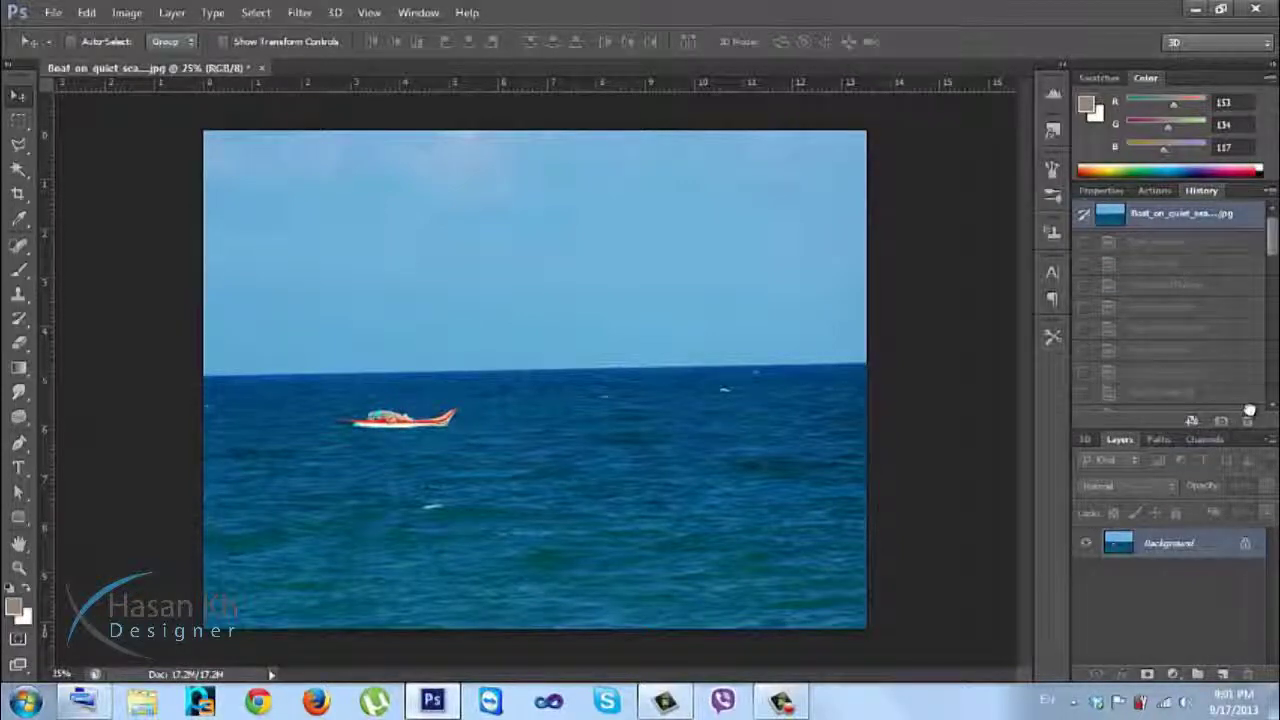
left_click(1180, 244)
left_click_drag(1185, 263, 1247, 421)
left_click_drag(1180, 254, 1247, 421)
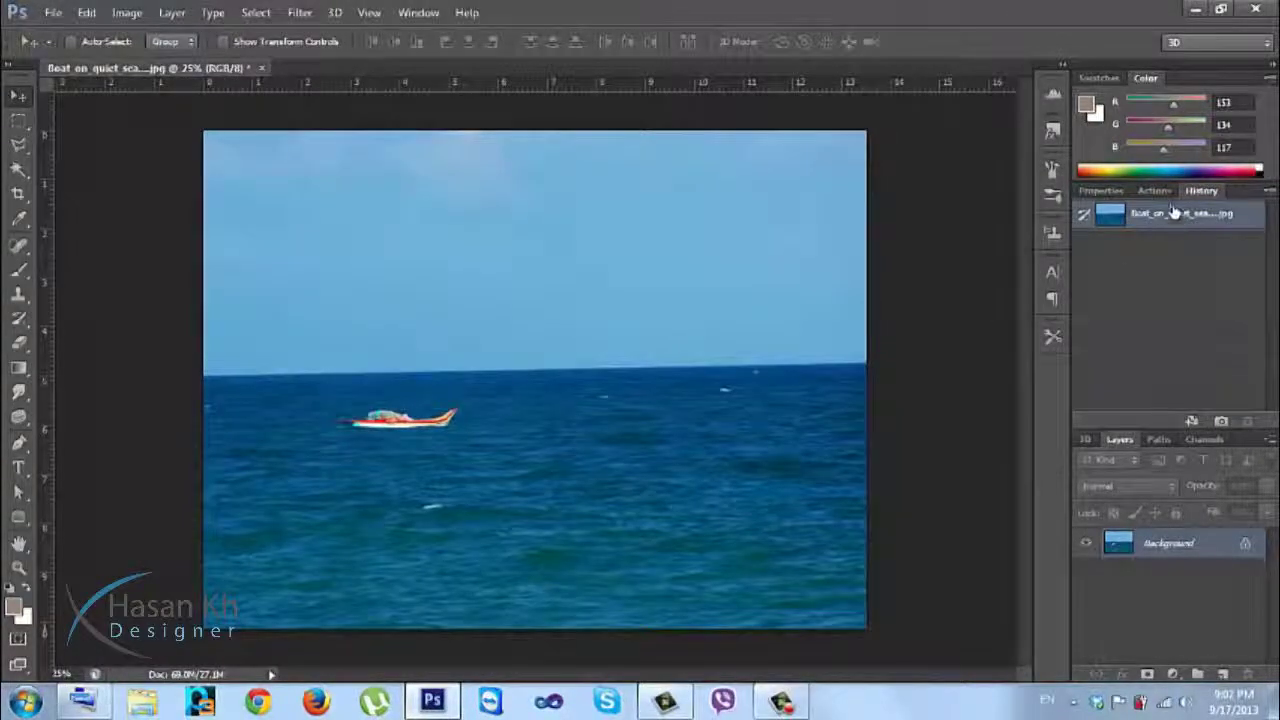
Show the list of actions again and minimize the program window to the desktop
left_click(1156, 190)
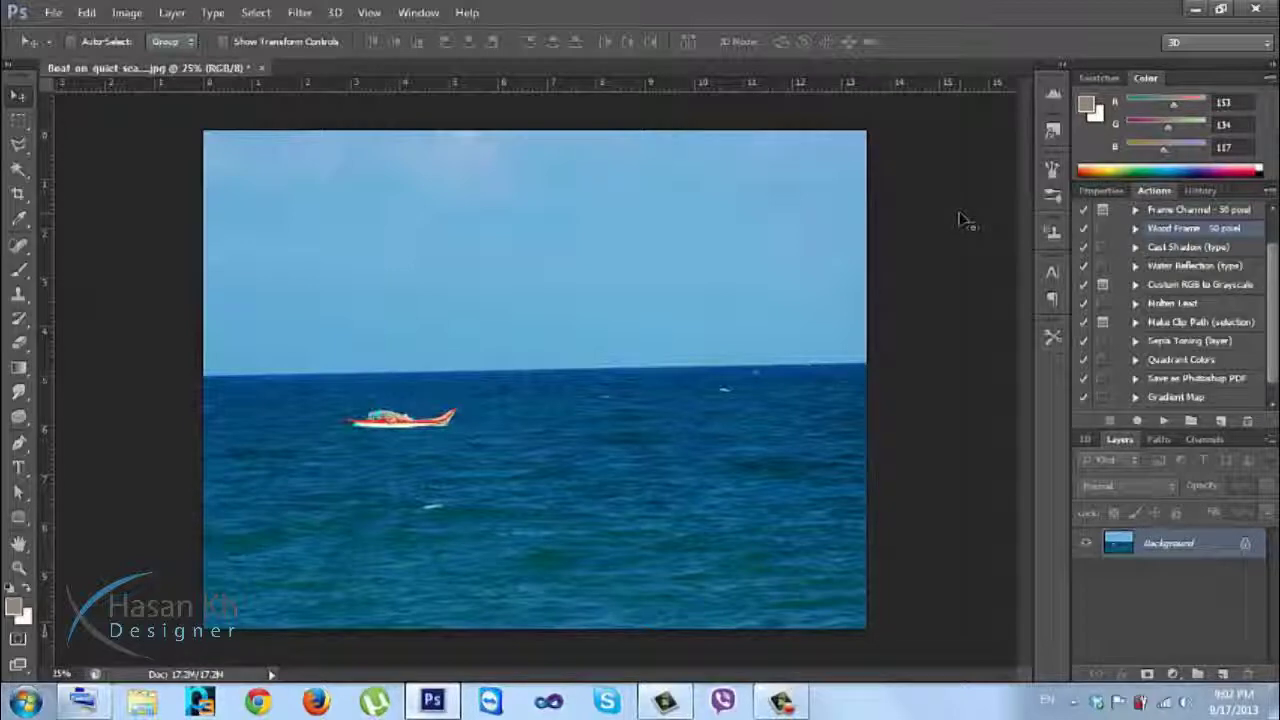
left_click(1191, 8)
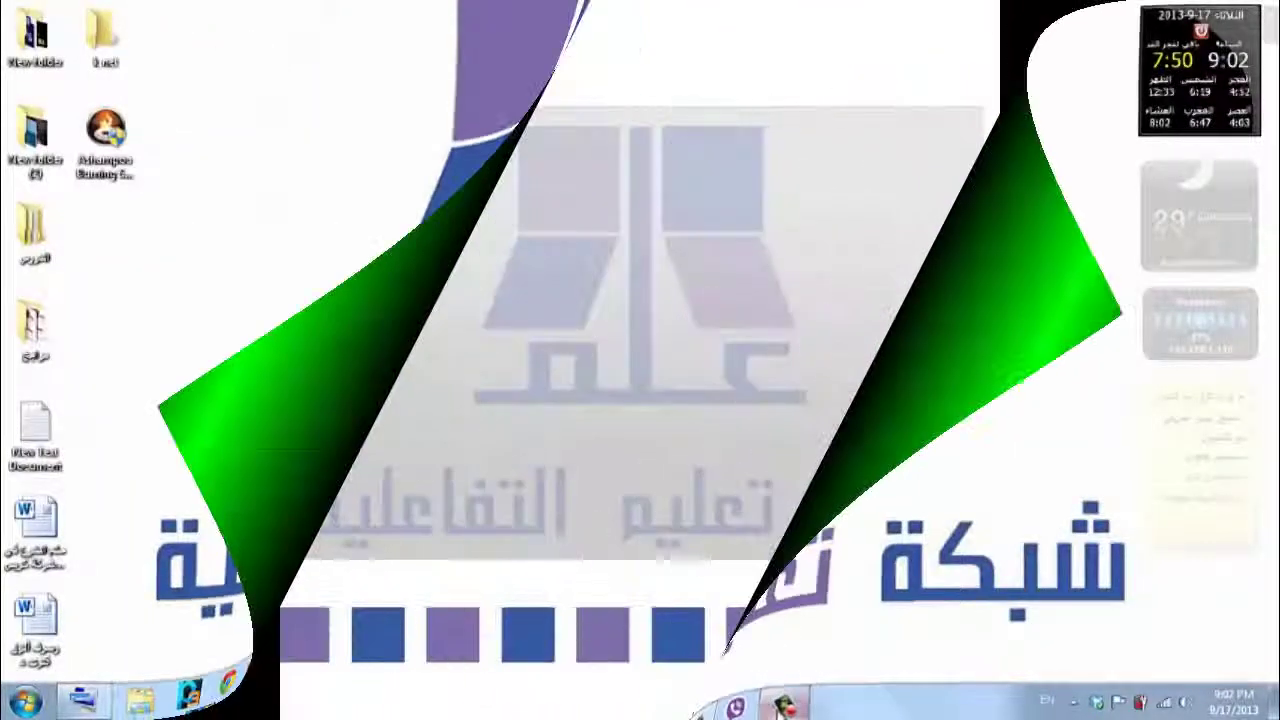